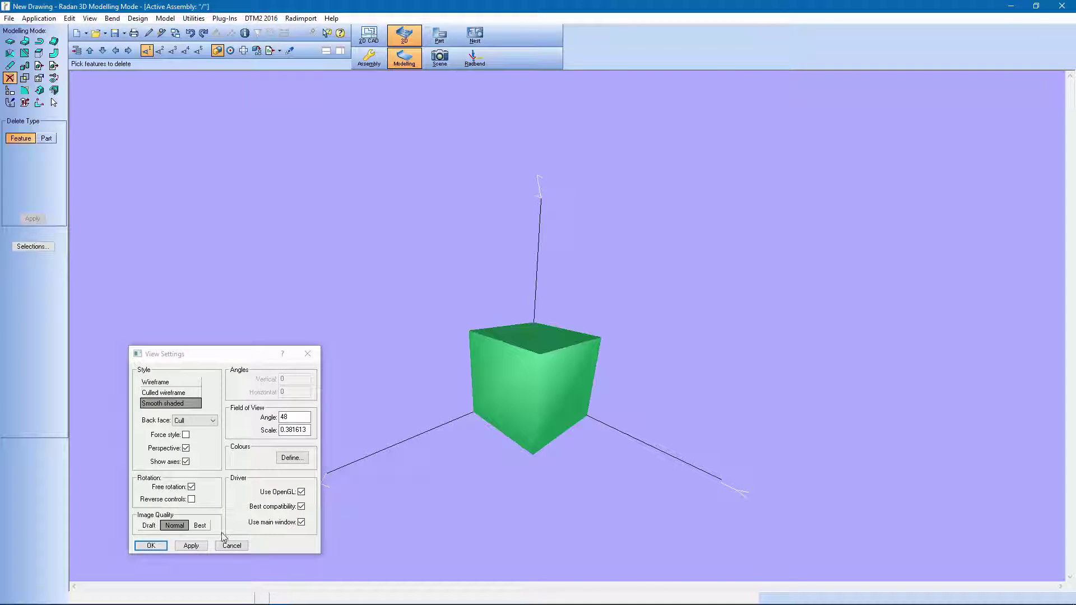
Colour the assembly space X axis red, the Y axis green and the Z axis blue, and apply the view settings.
left_click(294, 460)
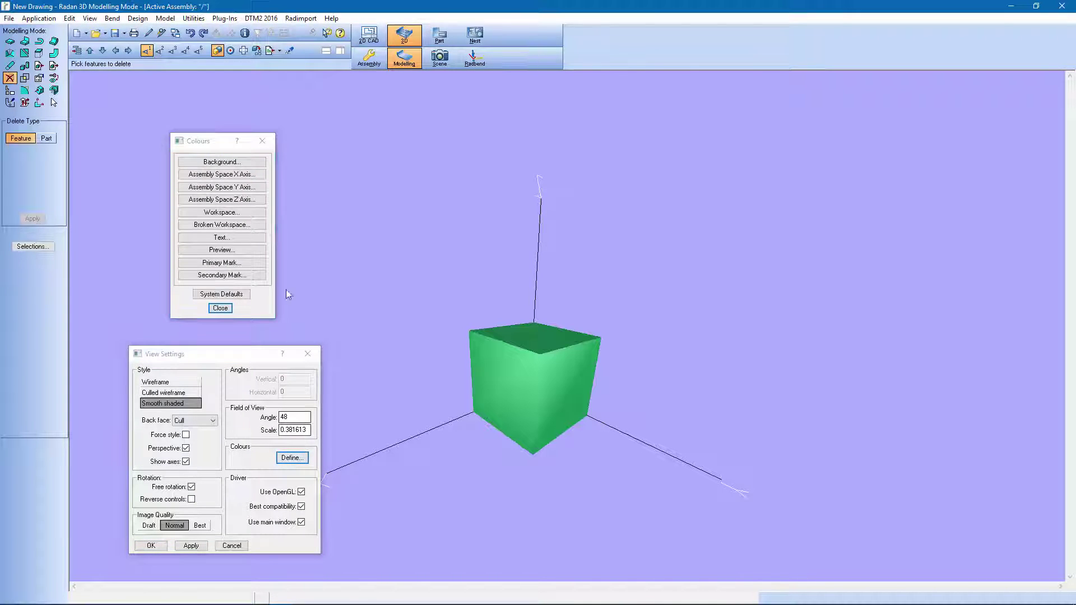
left_click(241, 178)
left_click(20, 74)
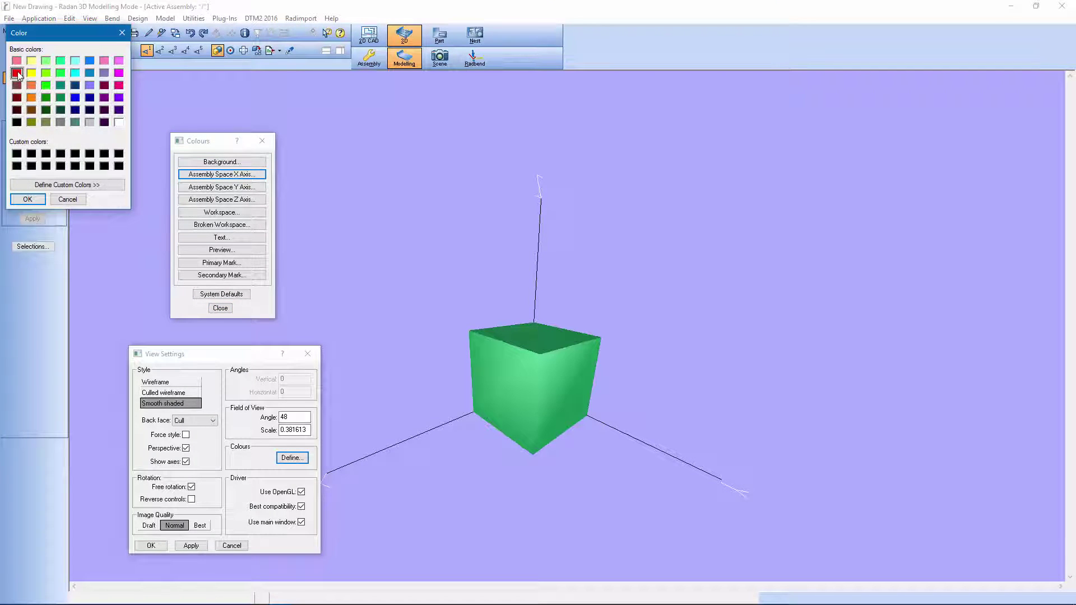
left_click(30, 200)
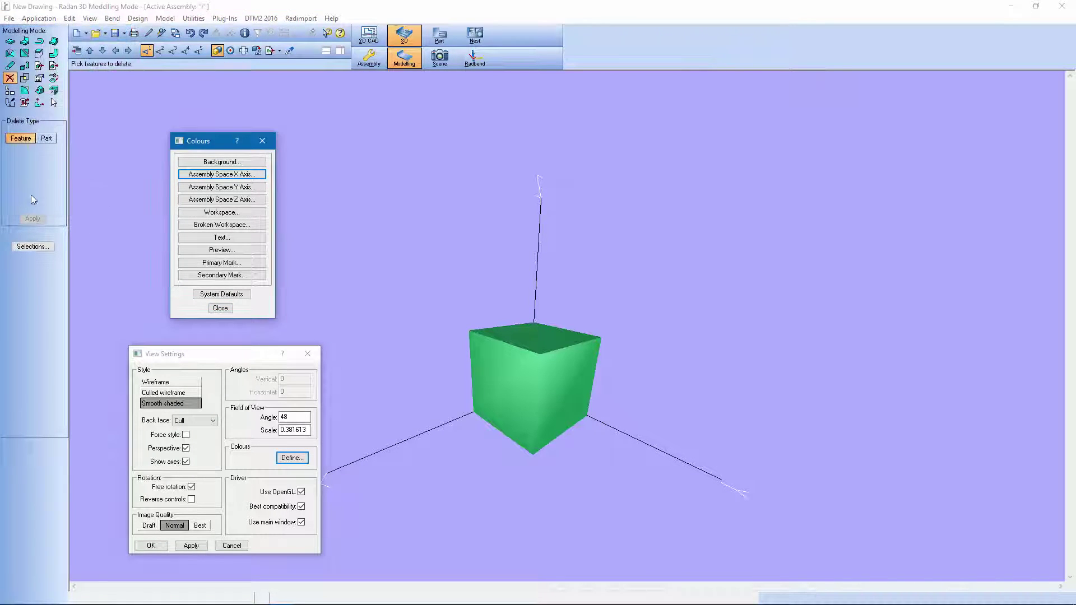
left_click(218, 188)
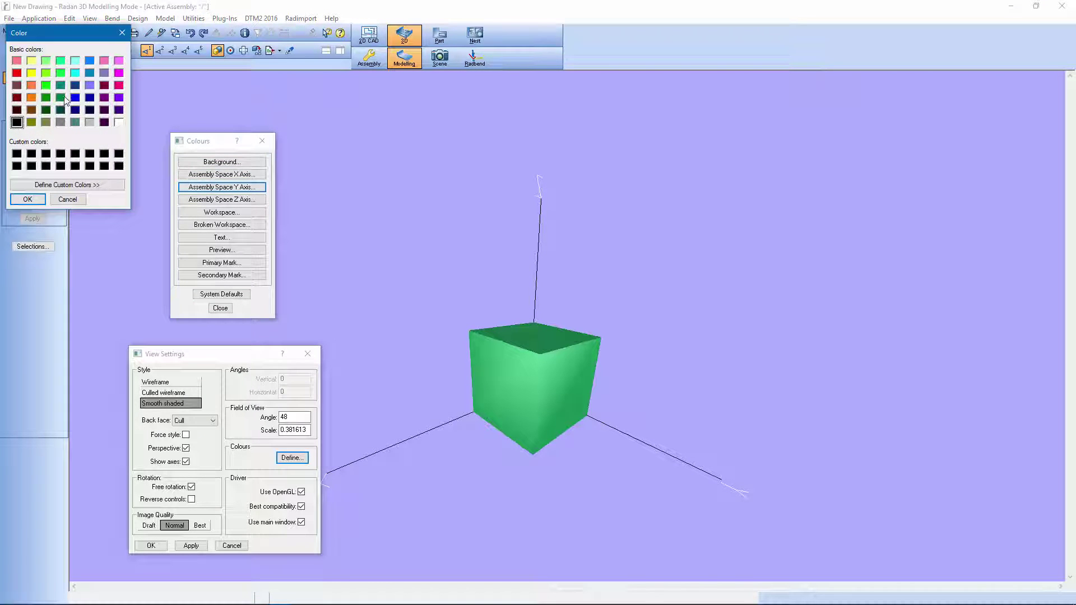
left_click(47, 86)
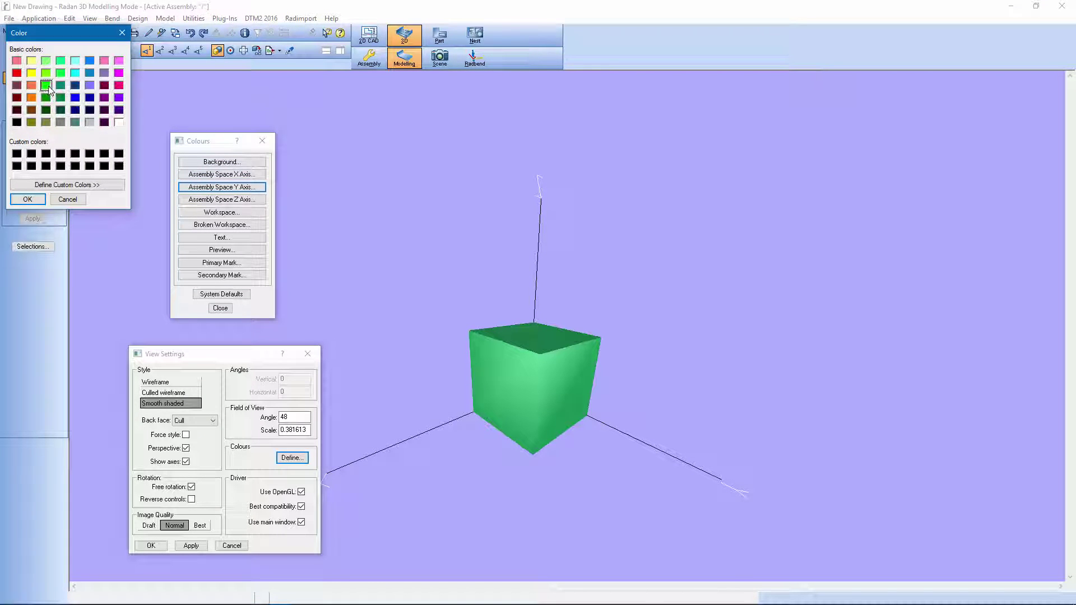
left_click(28, 199)
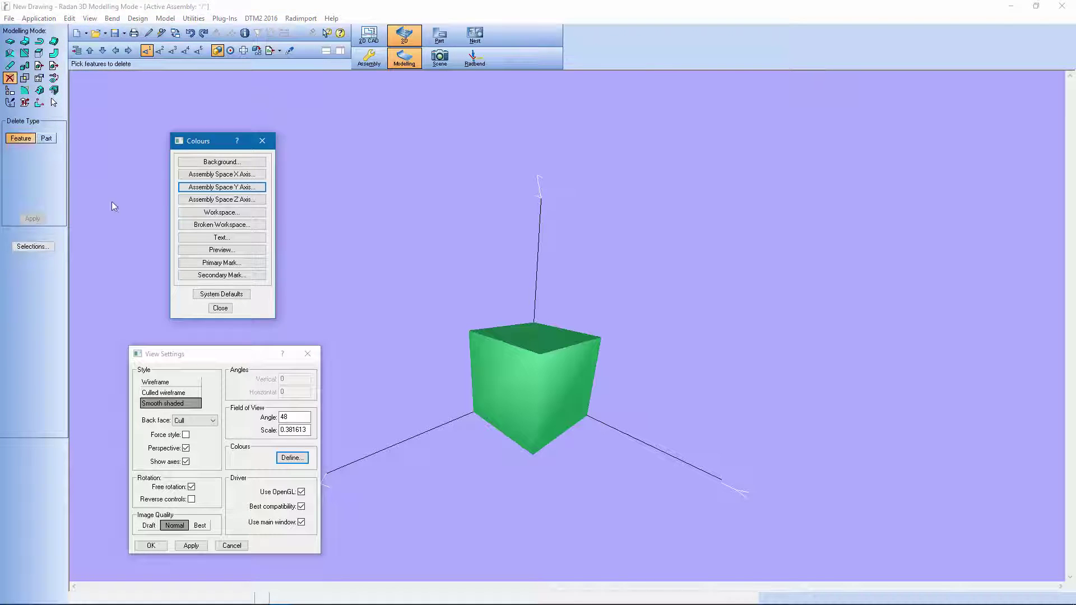
left_click(220, 200)
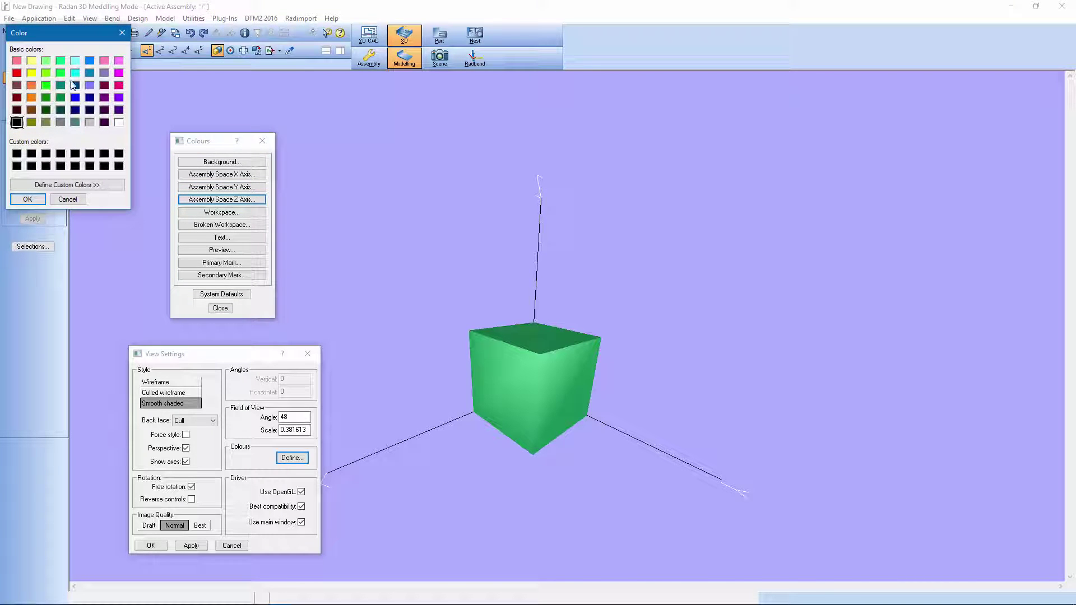
left_click(75, 97)
left_click(27, 201)
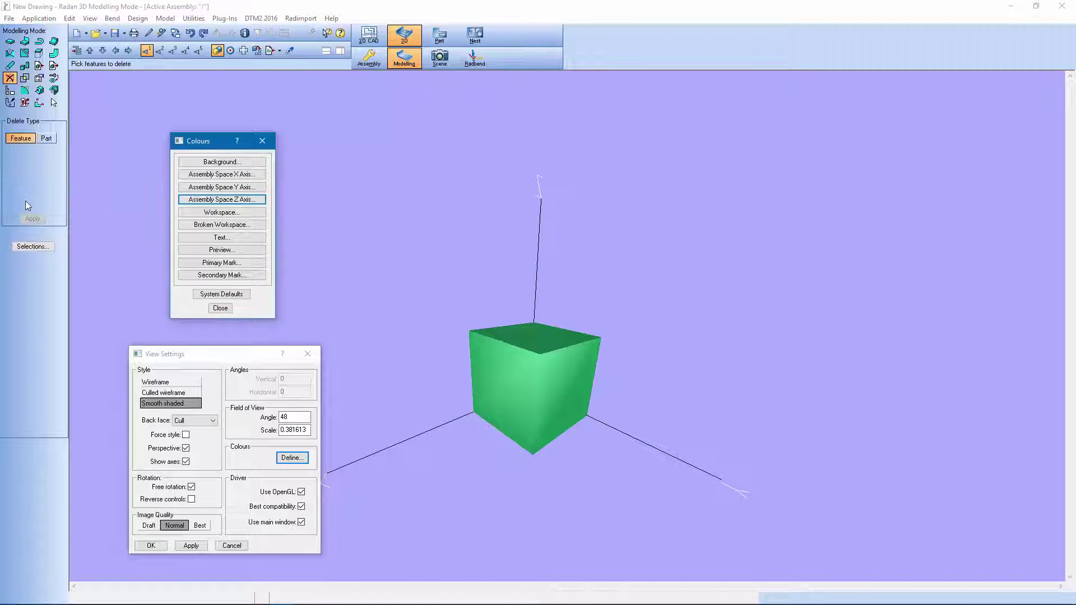
left_click(151, 545)
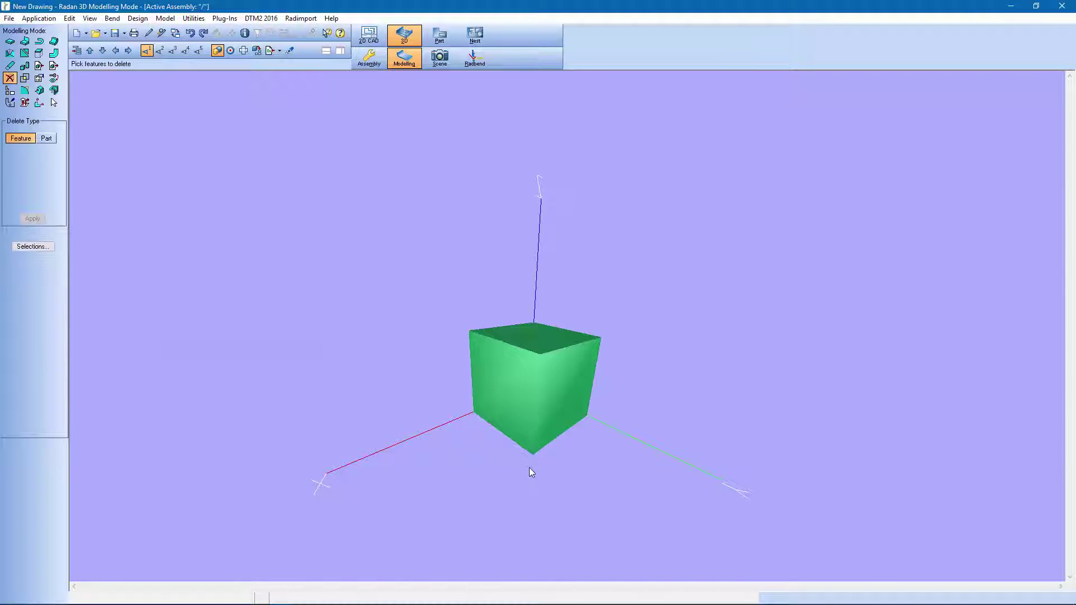
middle_click_drag(581, 447, 528, 249)
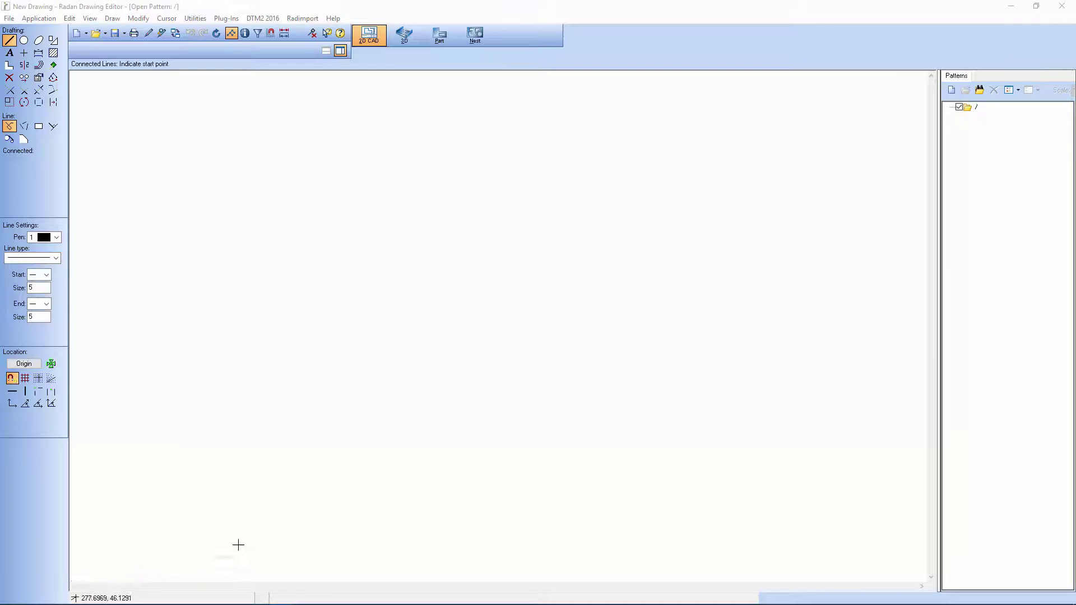
Open the SheetMetalRadic4.drg drawing and widen the area showing its pattern tree.
left_click(94, 33)
left_click(452, 369)
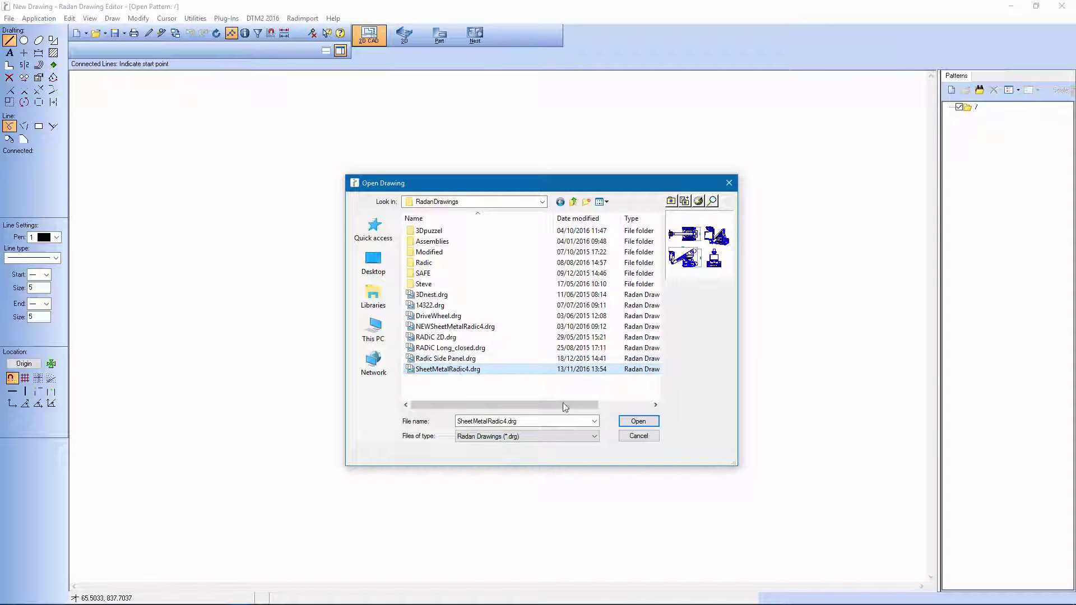
left_click(639, 422)
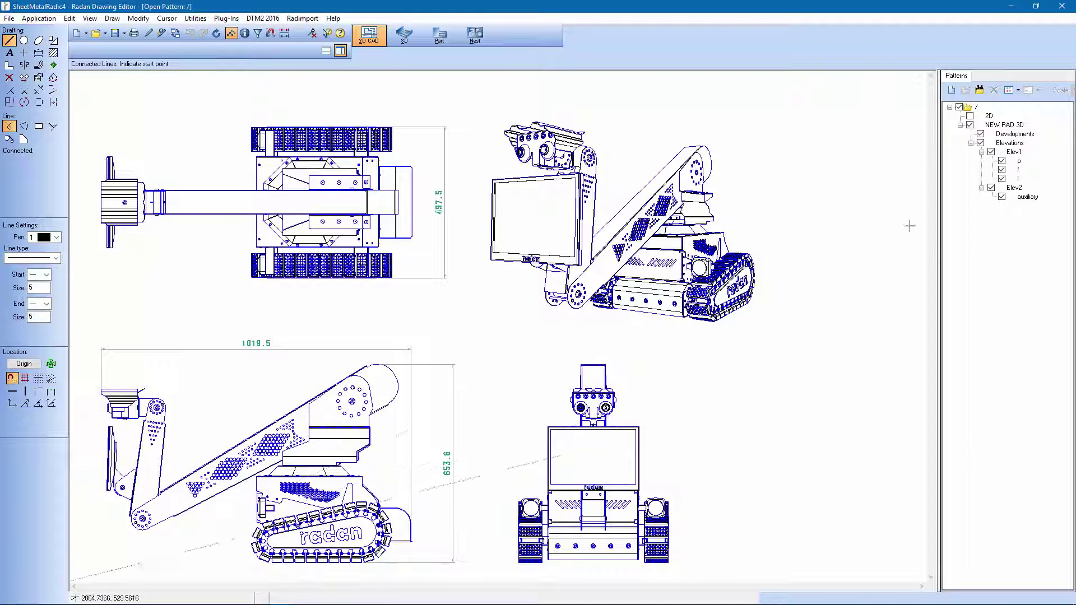
left_click_drag(939, 203, 840, 205)
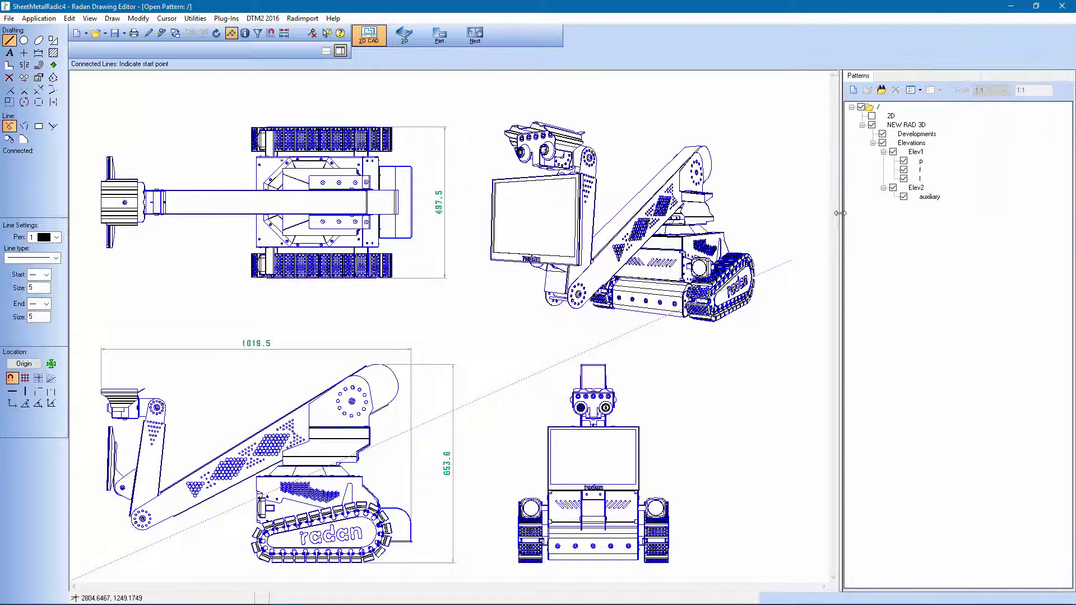
Toggle the visibility of the NEW RAD 3D pattern, Elev1 and its p, f and l elevations off and back on.
left_click(871, 126)
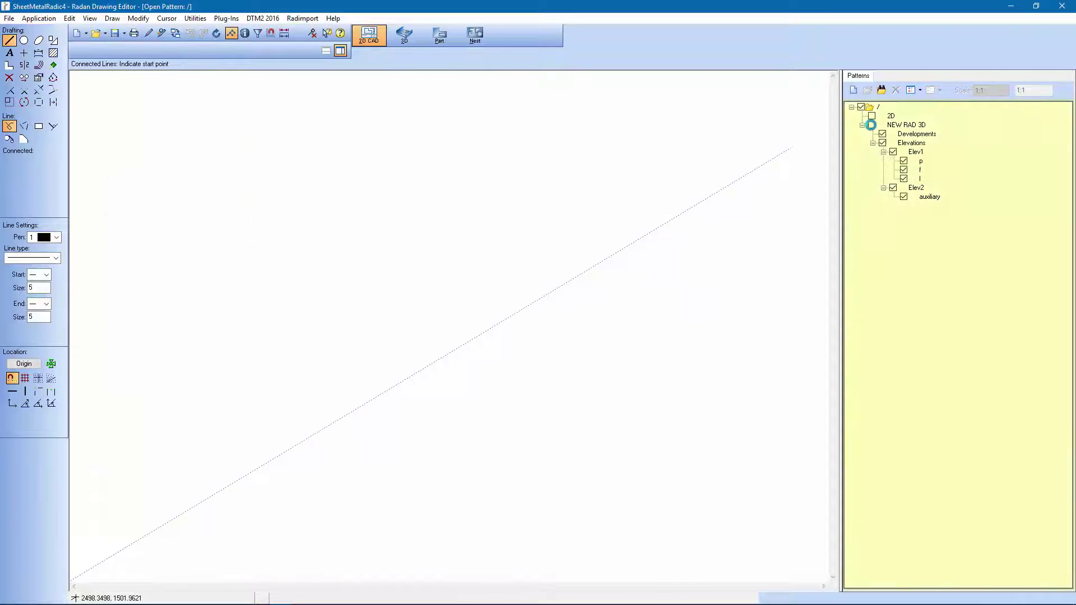
left_click(871, 127)
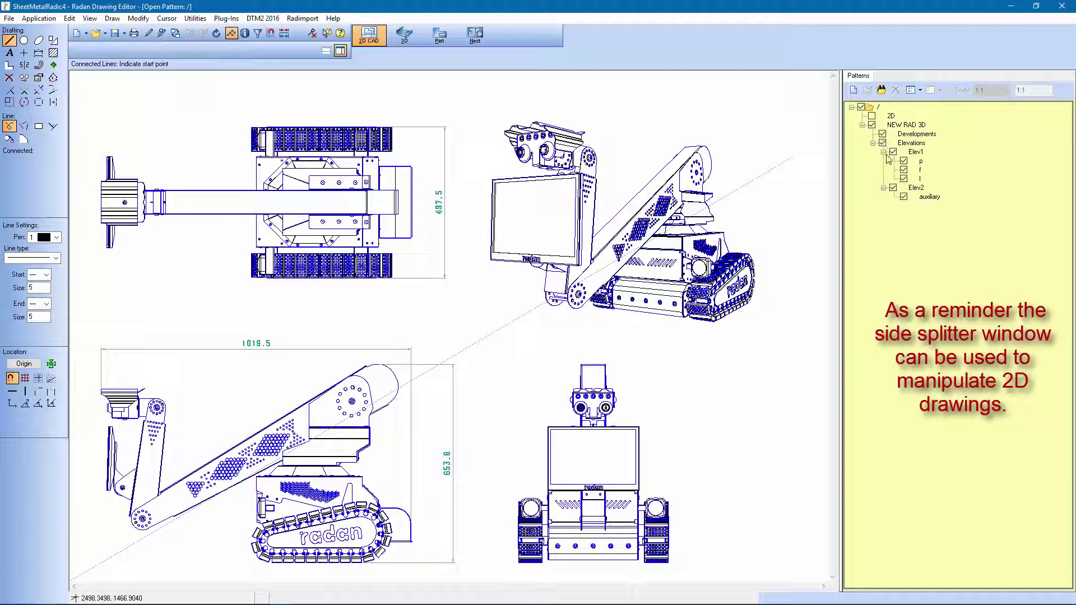
left_click(893, 151)
left_click(893, 152)
left_click(903, 161)
left_click(903, 162)
left_click(904, 169)
left_click(904, 169)
left_click(904, 179)
left_click(904, 178)
Switch to the 3D model, start part selection with the parts and assemblies list, and widen that list to show more columns.
left_click(405, 37)
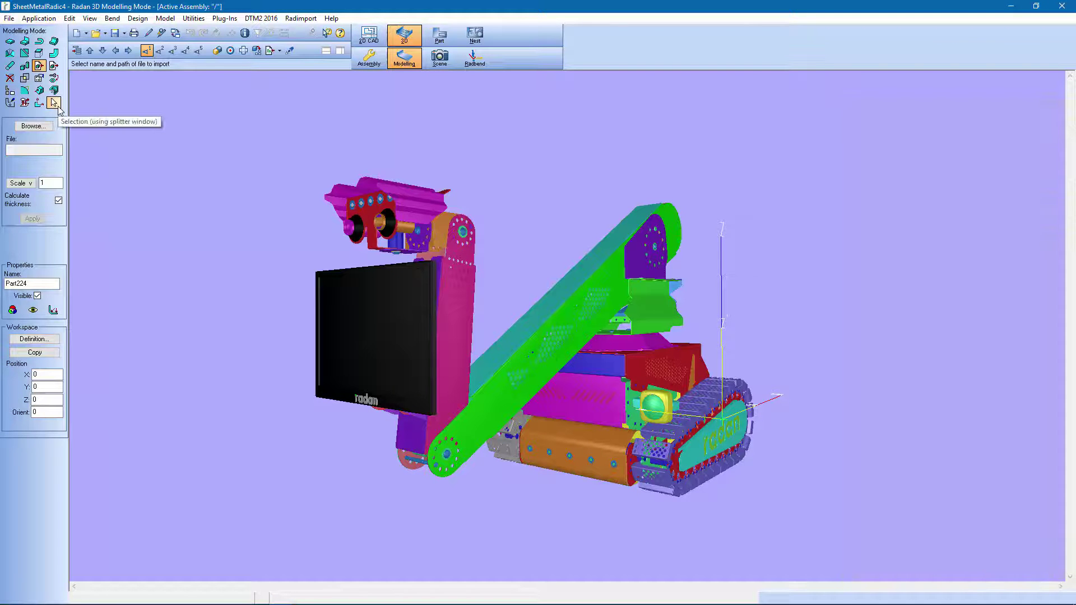
left_click(56, 106)
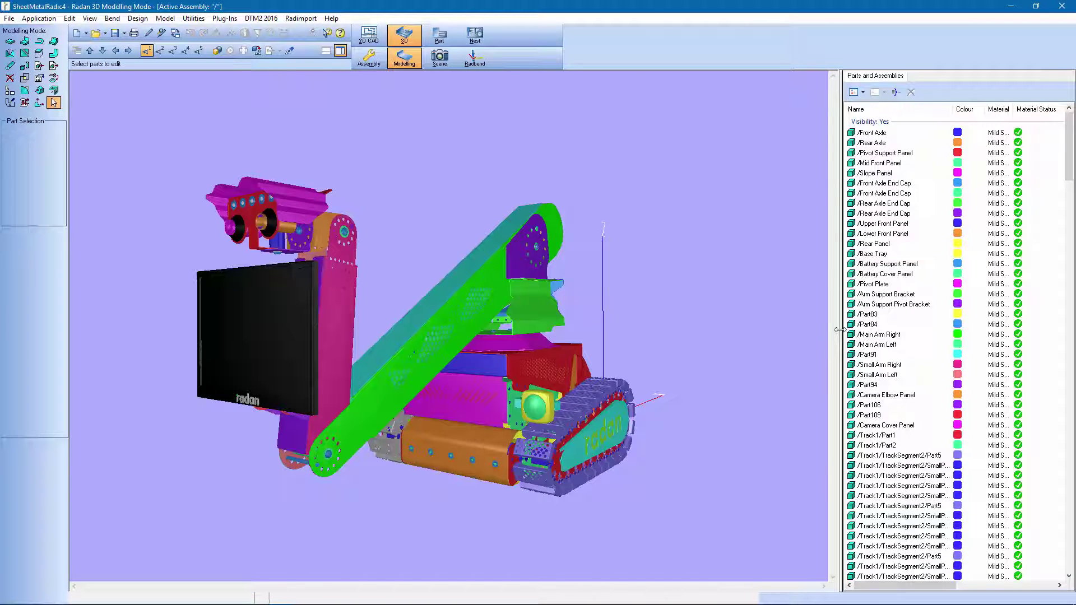
left_click_drag(839, 329, 656, 313)
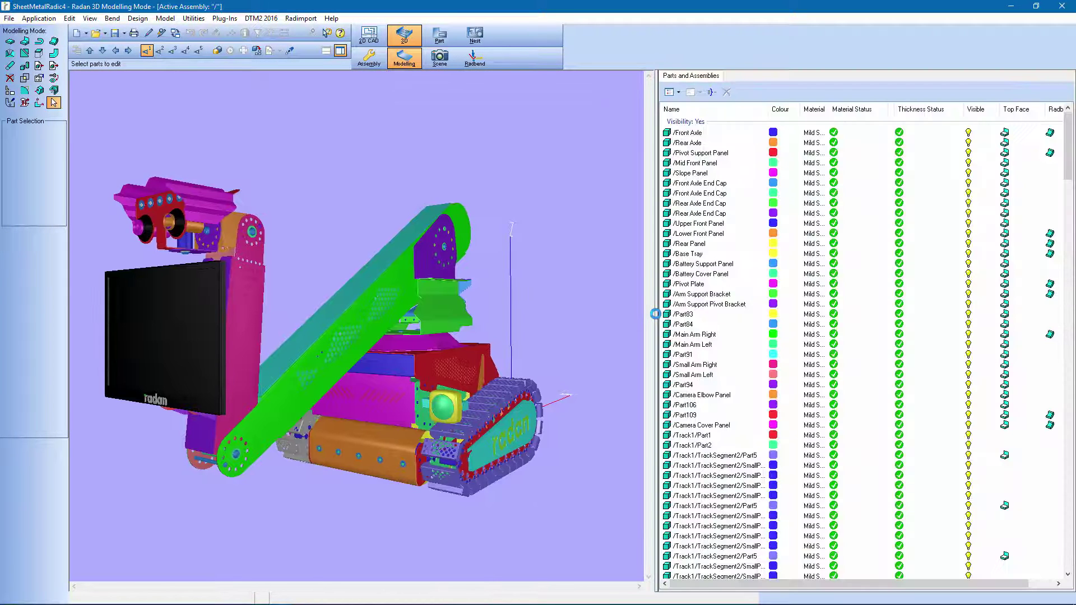
Hide a block of parts from Front Axle through the track segments in the parts list, and undo the visibility change.
left_click(1047, 538)
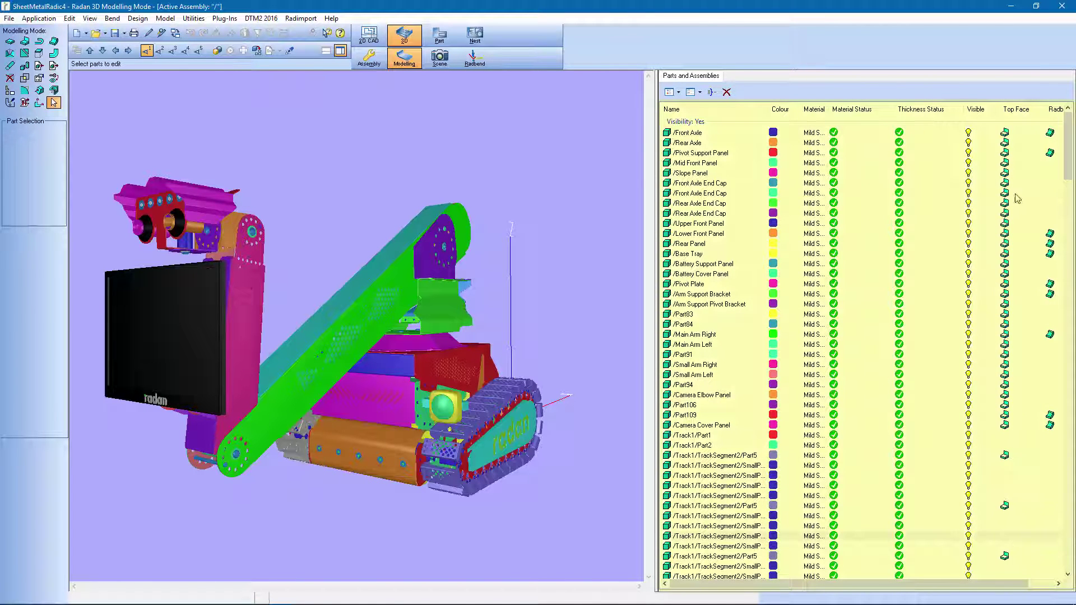
right_click(803, 292)
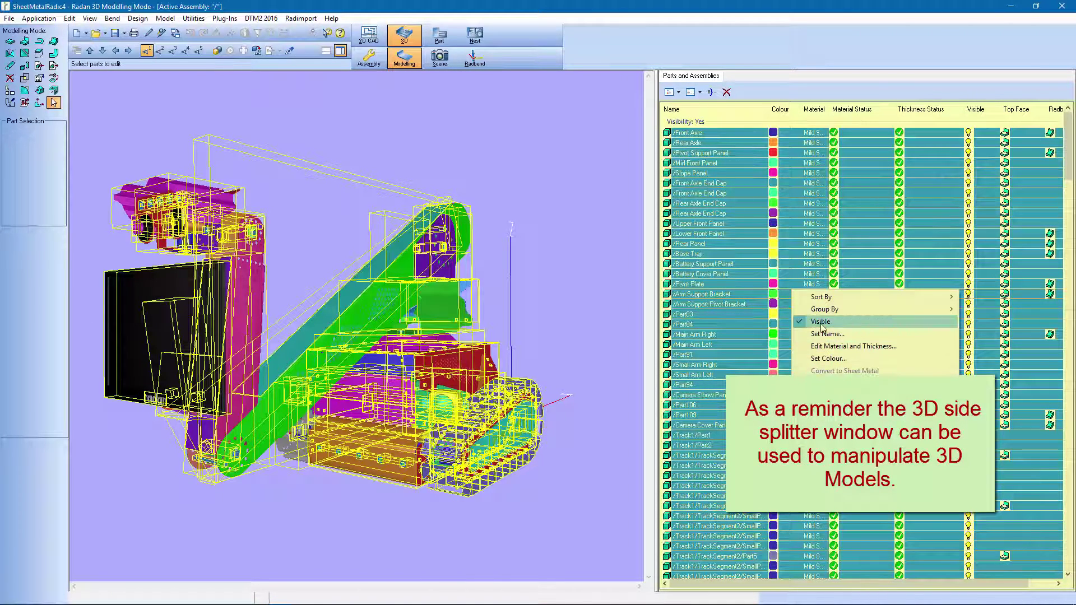
left_click(821, 325)
mouse_move(317, 367)
middle_mouse_down()
mouse_move(386, 357)
mouse_move(499, 367)
mouse_move(309, 362)
middle_mouse_up()
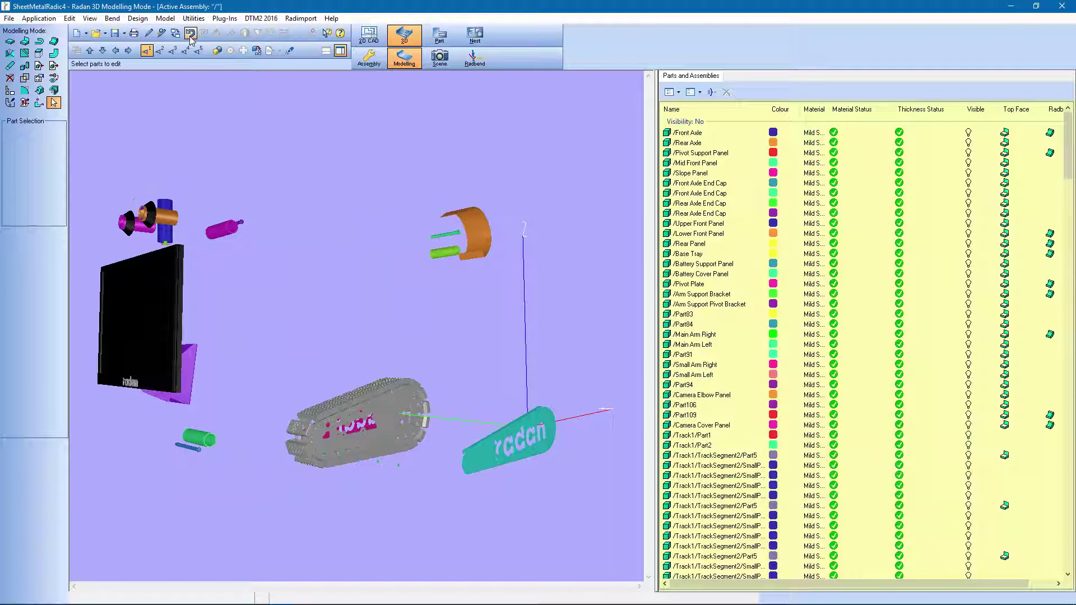
left_click(190, 35)
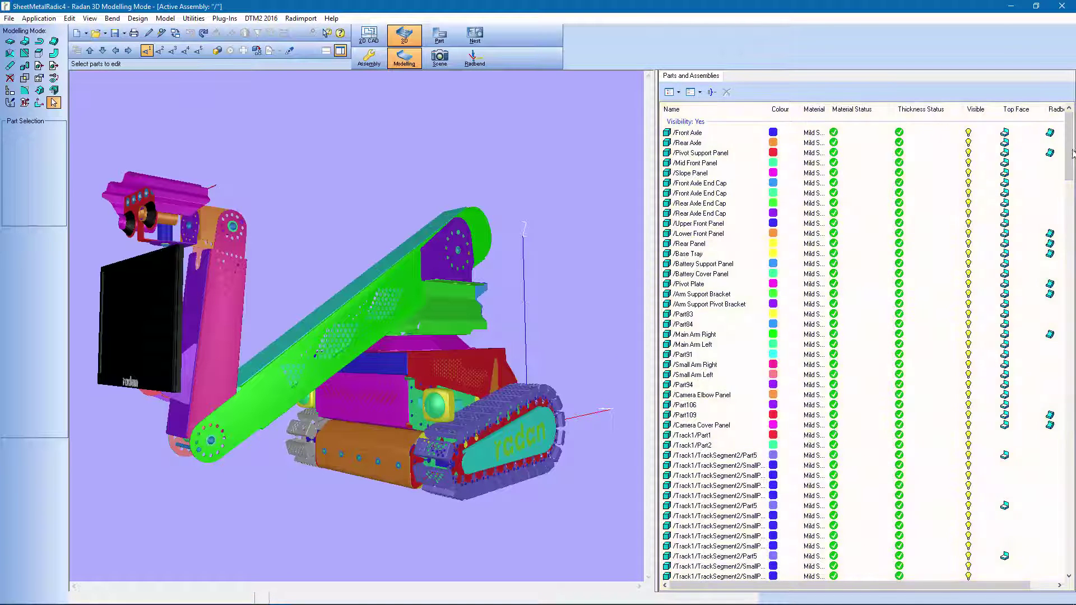
Pick the green Main Arm Right part in the model and turn off its visibility.
left_click_drag(1073, 152, 1071, 291)
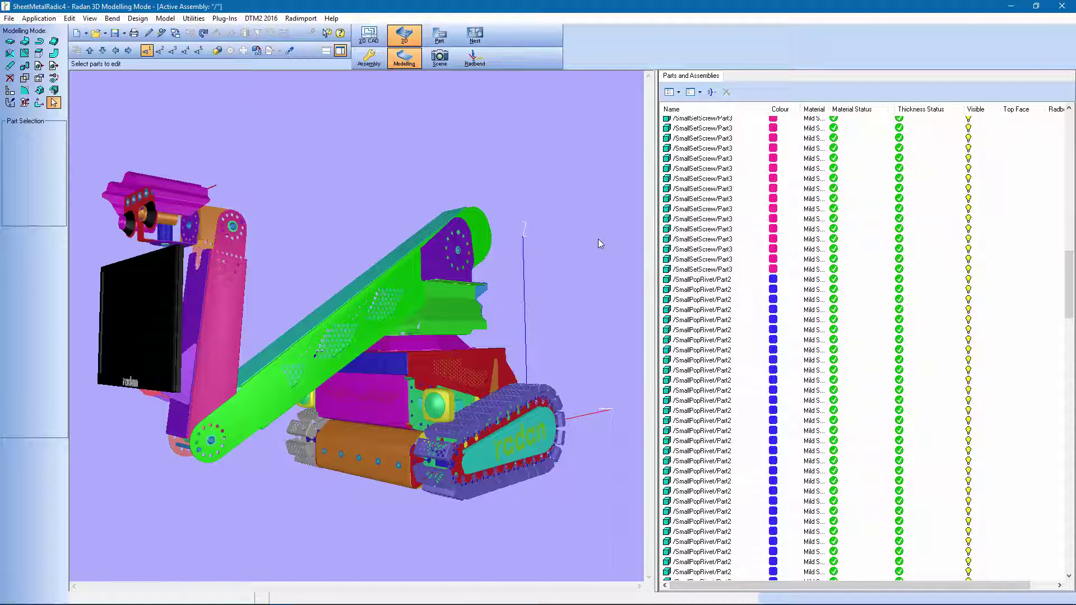
left_click(402, 288)
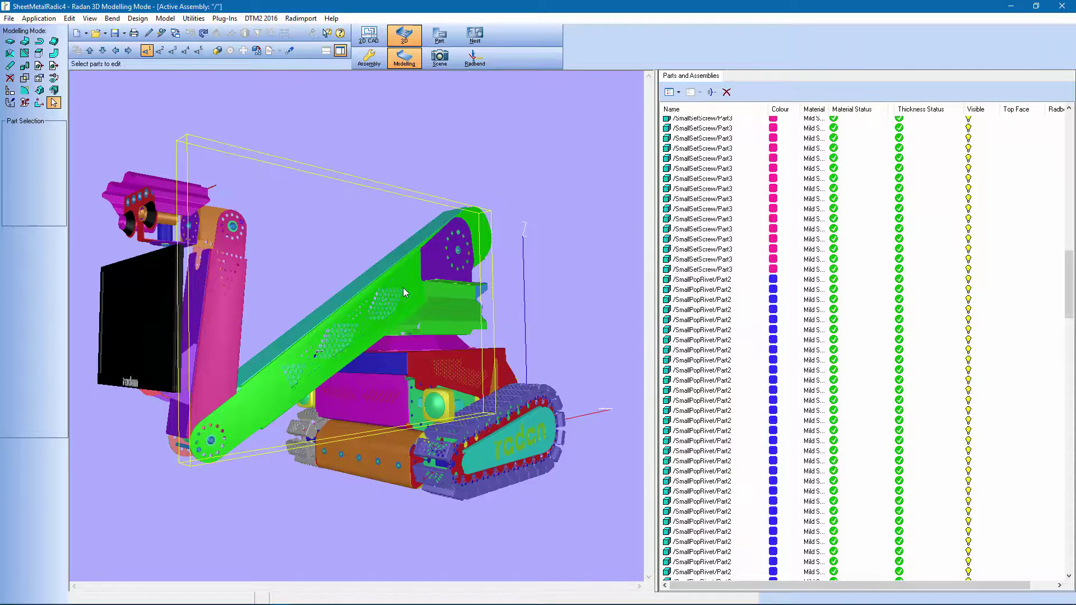
right_click(402, 287)
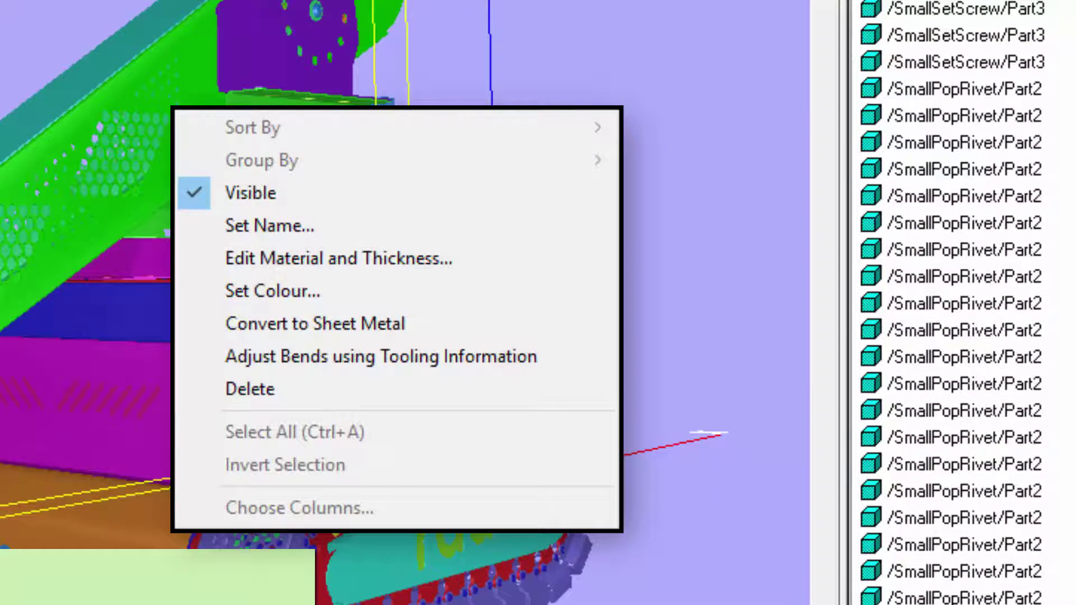
Find the hidden Main Arm Right part at the end of the parts list and make it visible again.
scroll(963, 303, "down", 10)
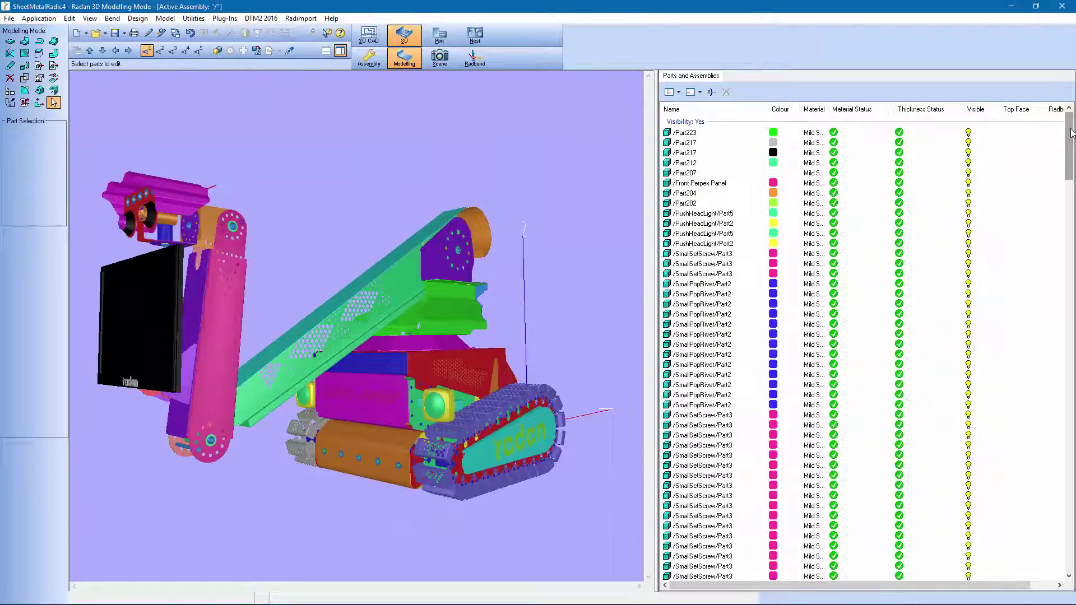
scroll(1004, 328, "down", 20)
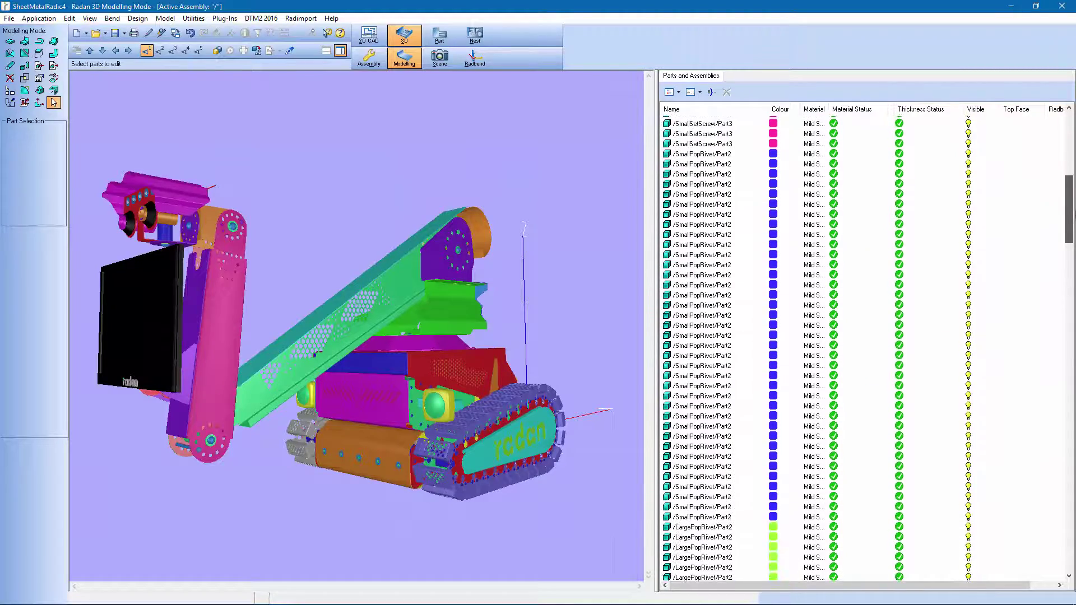
scroll(862, 347, "down", 20)
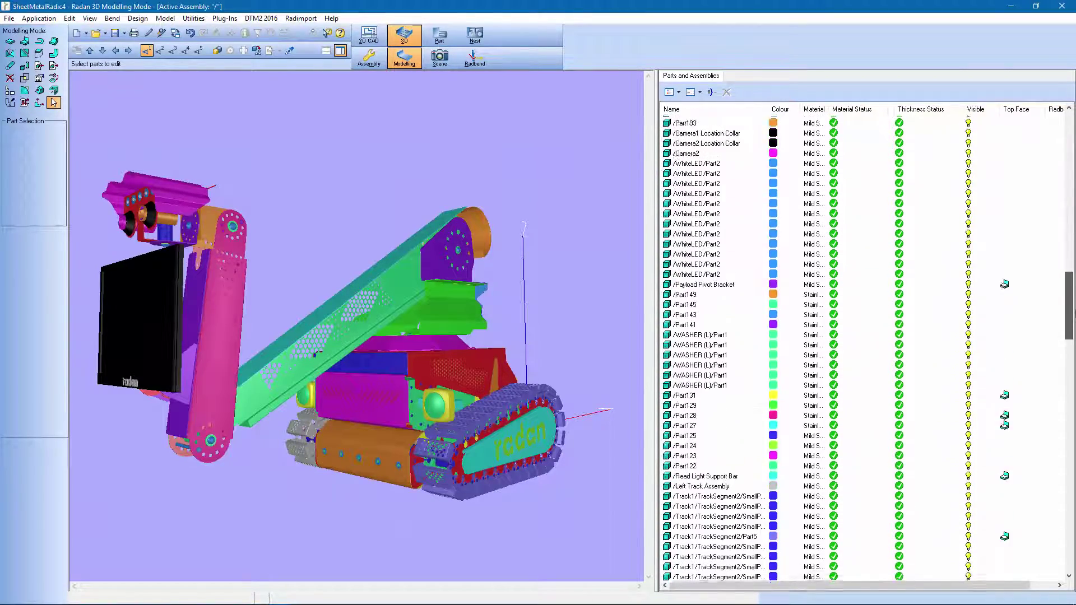
scroll(1058, 555, "down", 15)
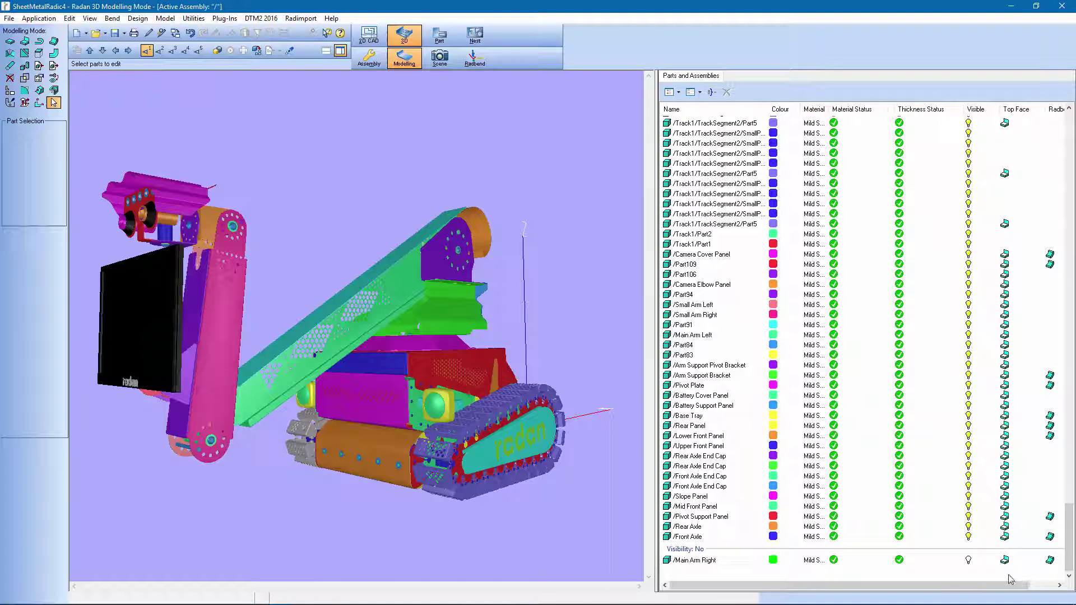
left_click(970, 562)
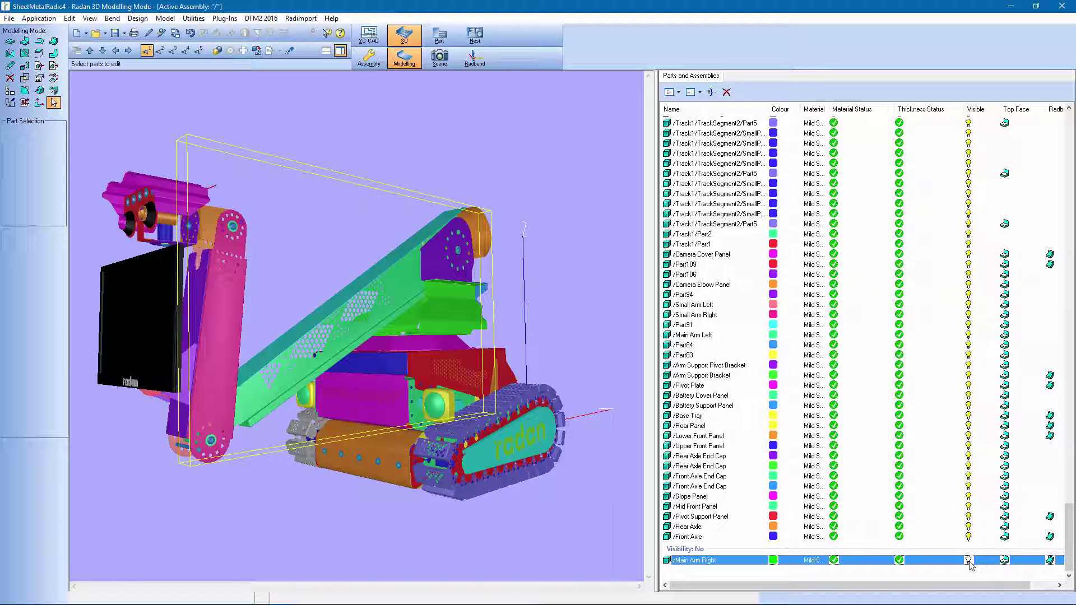
right_click(970, 563)
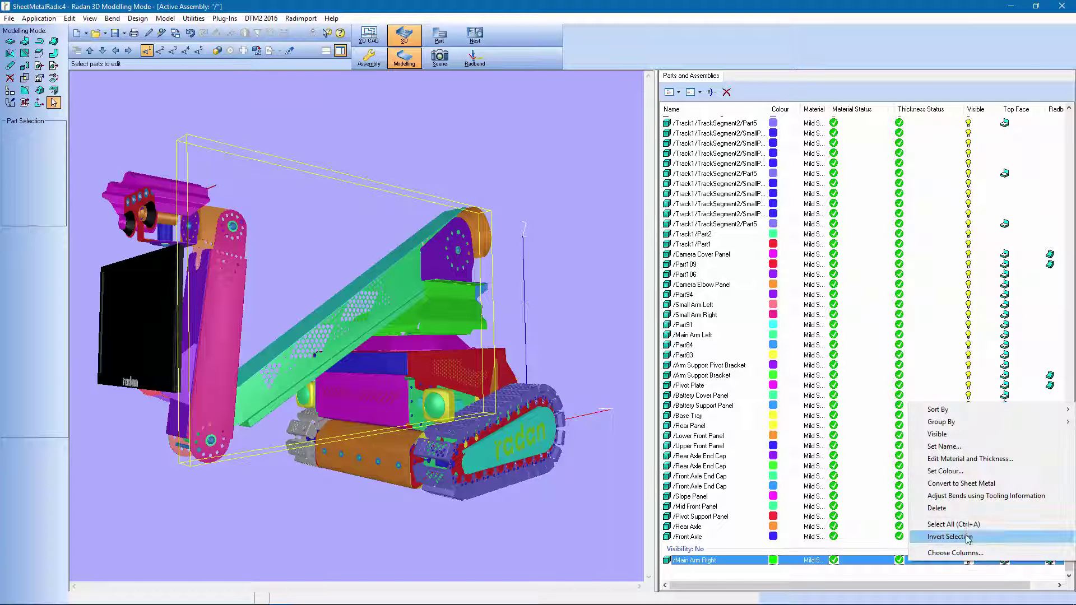
left_click(936, 435)
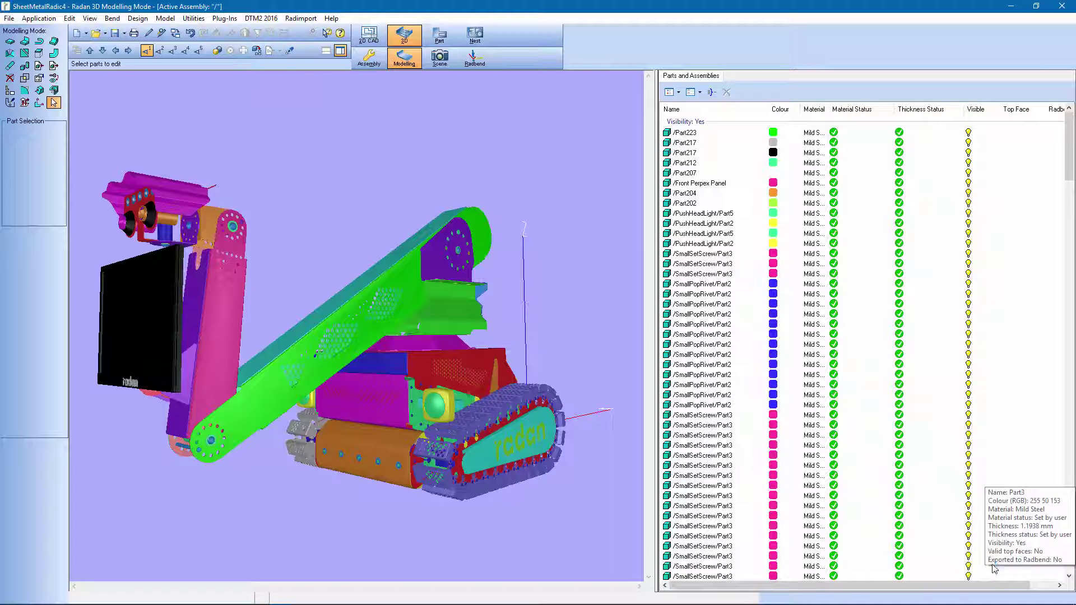
Inspect the model details of the right main arm, the pink small arm, the camera cover and the lower front panel.
mouse_move(412, 282)
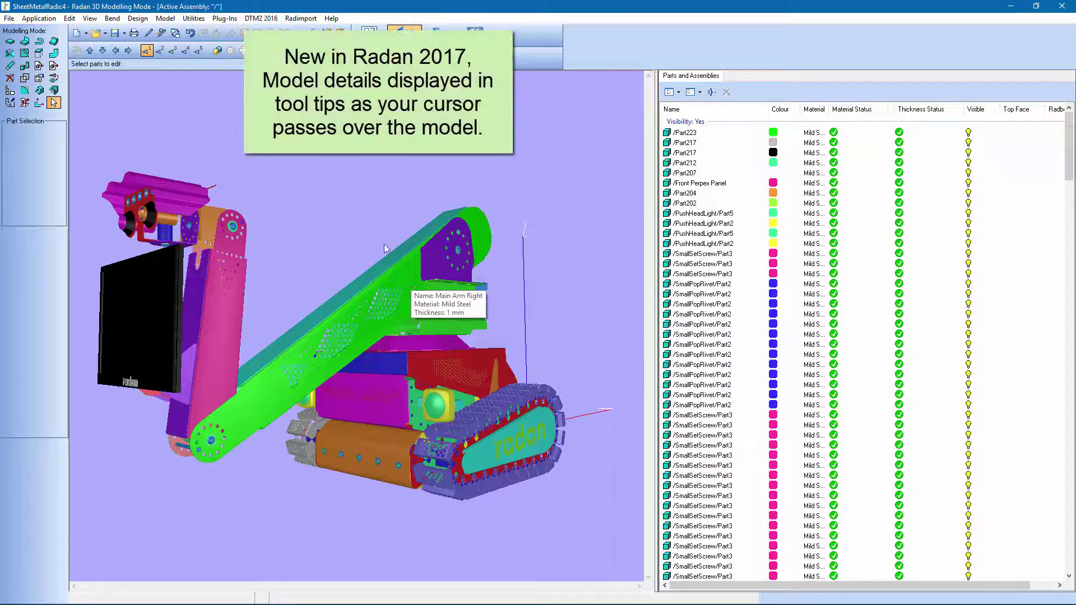
mouse_move(227, 291)
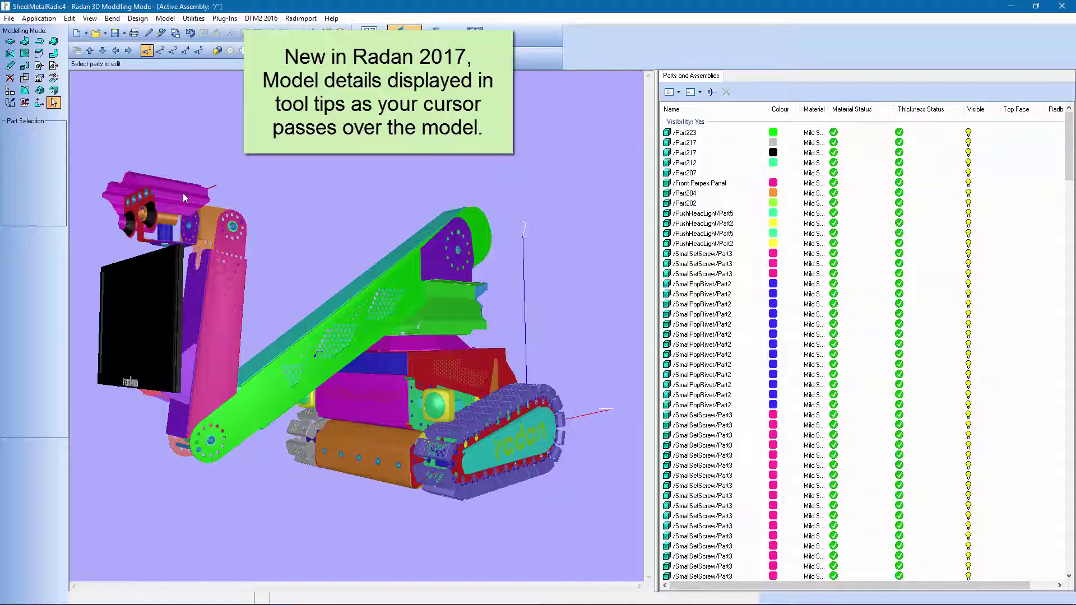
mouse_move(183, 193)
mouse_move(368, 442)
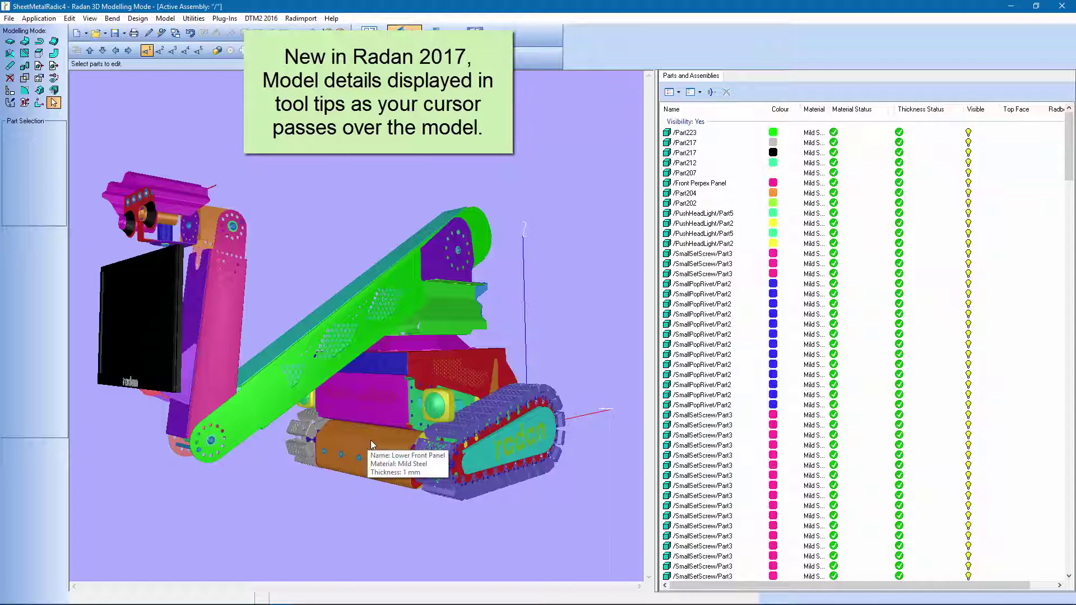
Inspect the model details of the track on the chassis and the left small arm.
mouse_move(488, 459)
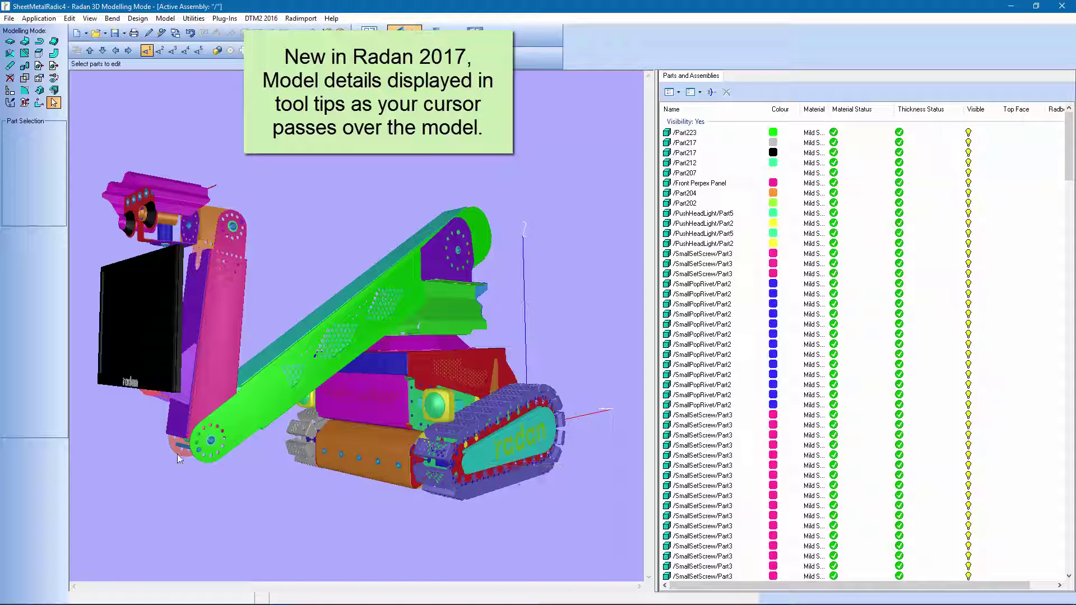
mouse_move(178, 453)
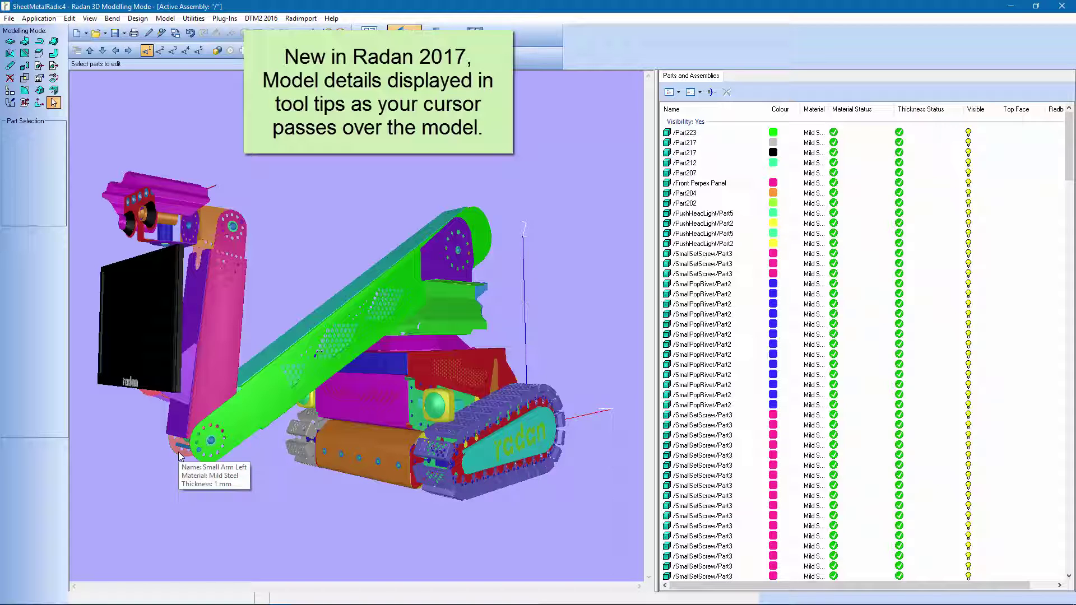
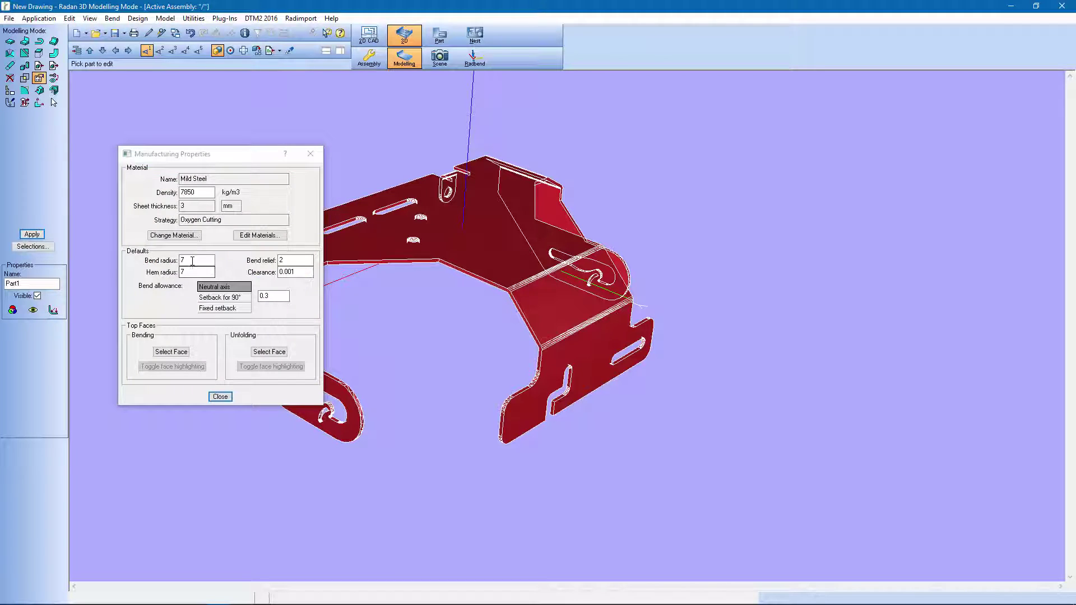
Try to set the imported part's mild steel sheet thickness to 1 mm in its manufacturing properties and apply it.
left_click(188, 236)
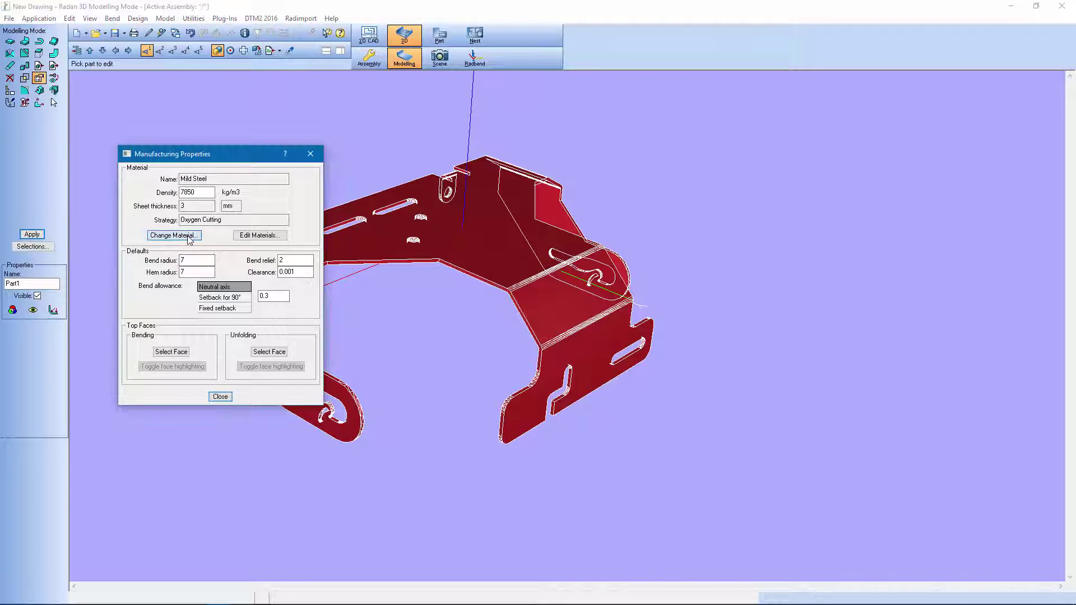
left_click(189, 237)
left_click(195, 272)
type("1")
left_click(125, 322)
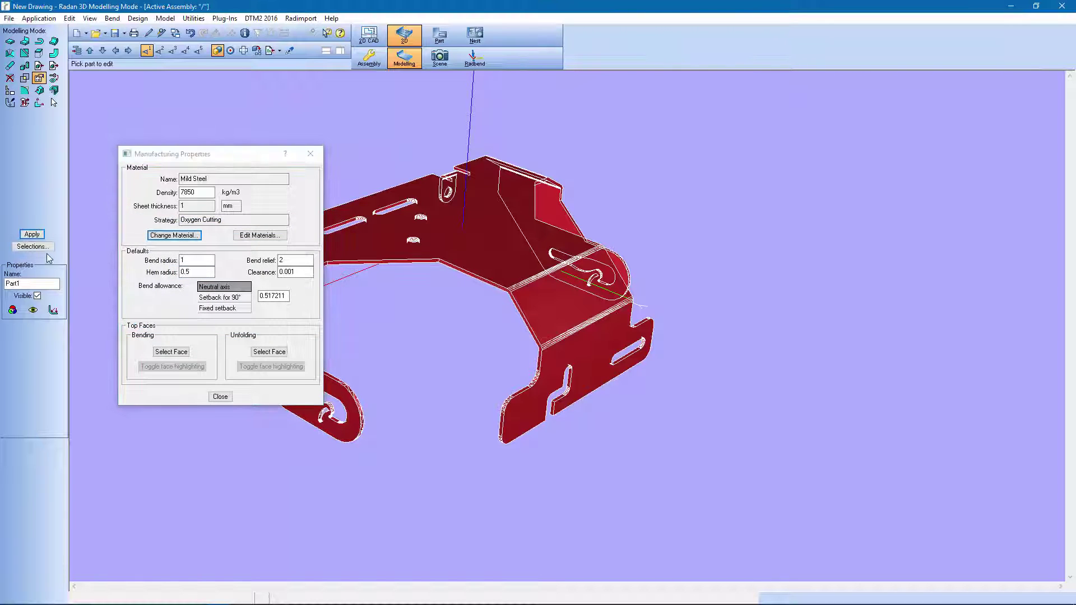
left_click(32, 235)
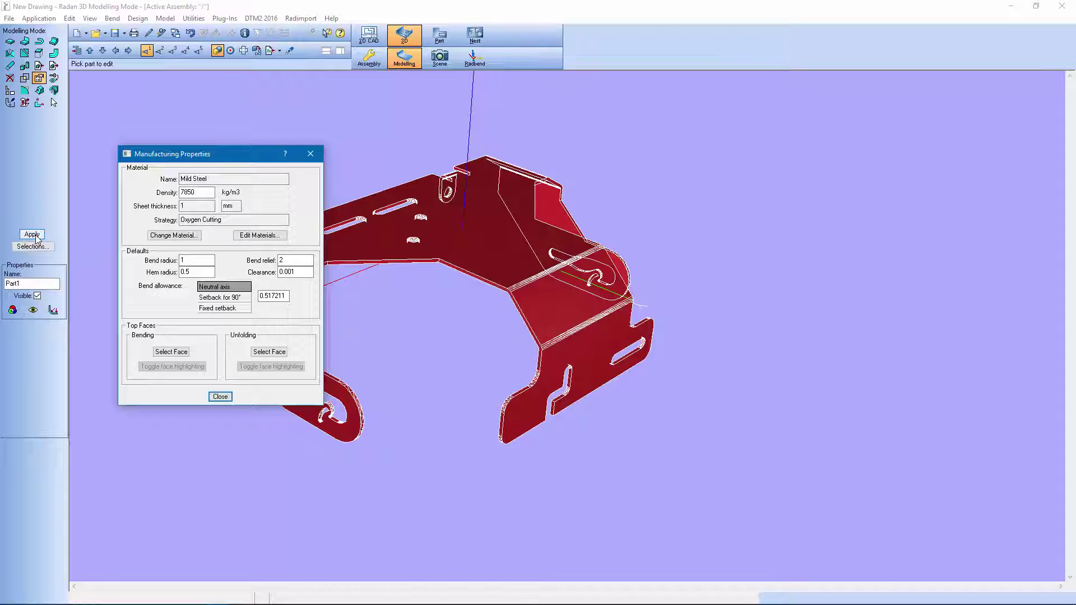
left_click(37, 241)
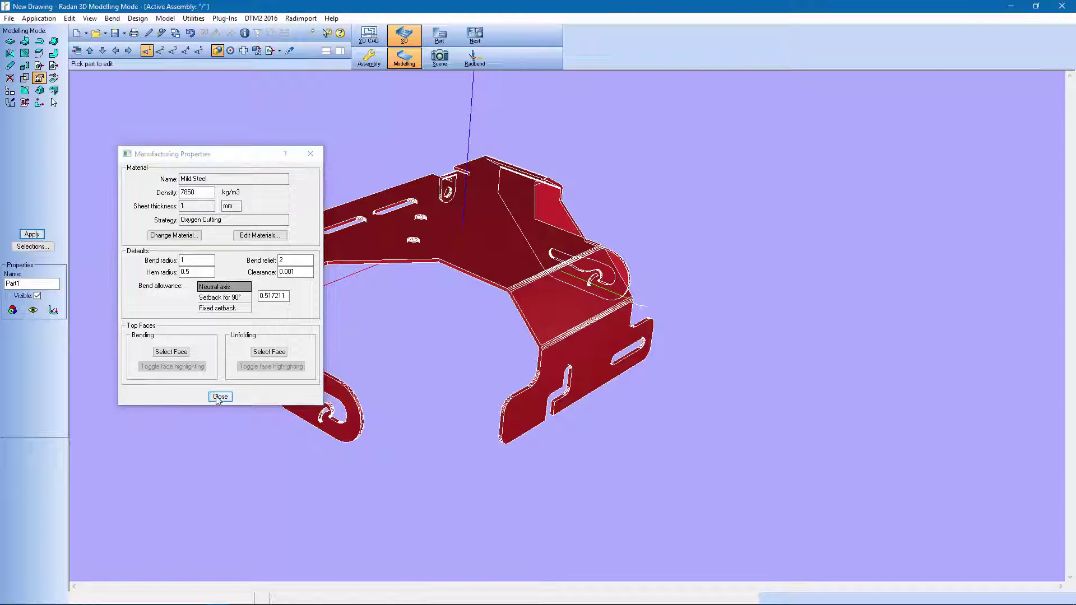
left_click(219, 397)
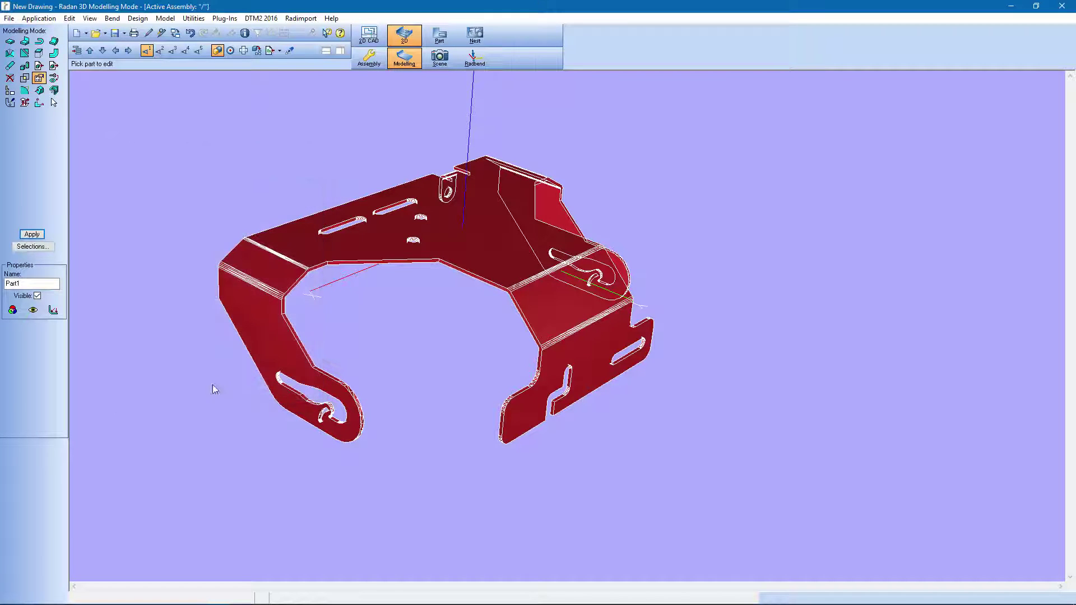
Review the imported part's feature list and select its import 1 feature.
left_click(40, 78)
left_click(21, 139)
left_click(32, 247)
left_click(759, 142)
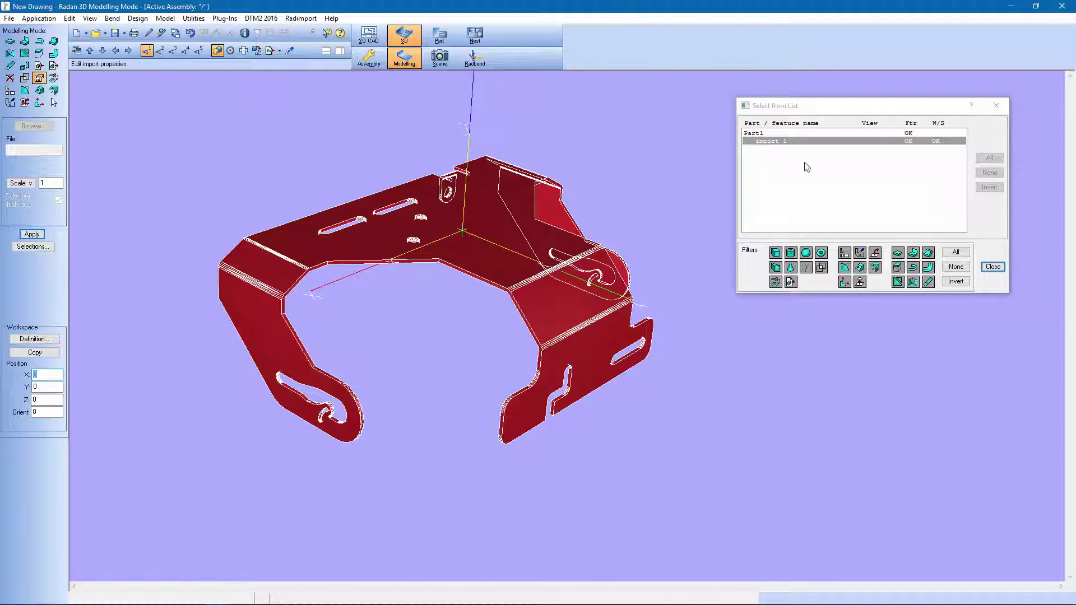
left_click(987, 267)
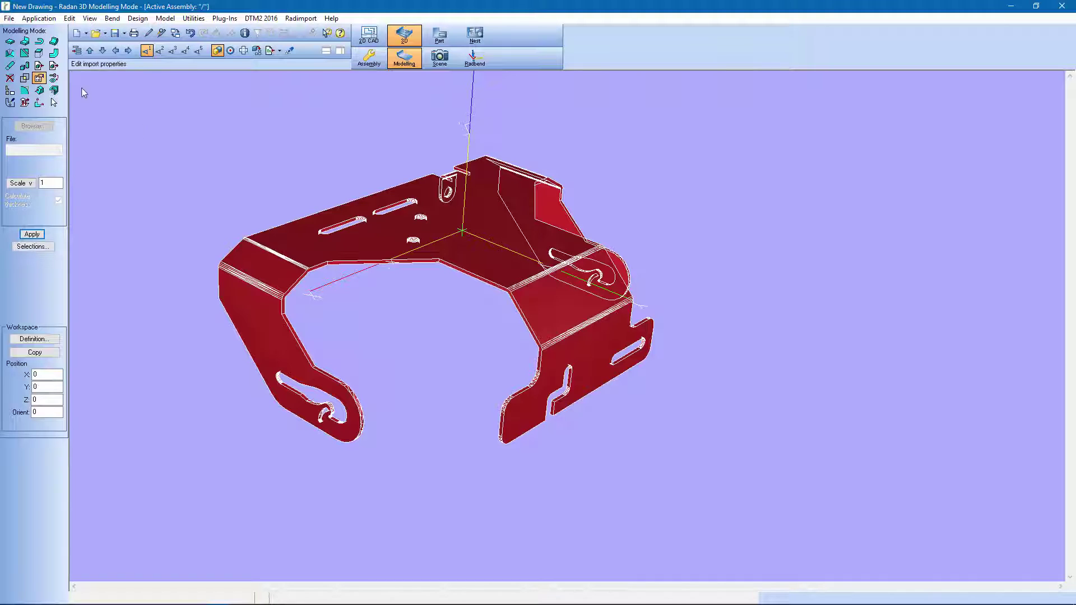
Select the red bracket Part1 in the model and convert it to sheet metal.
left_click(54, 103)
left_click(54, 102)
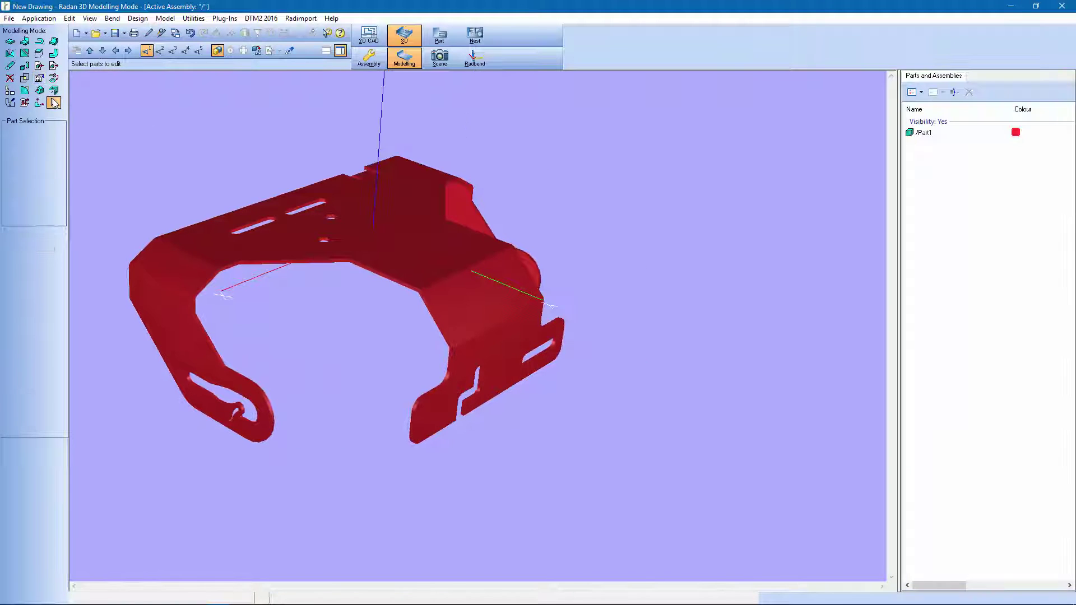
left_click(408, 242)
right_click(409, 242)
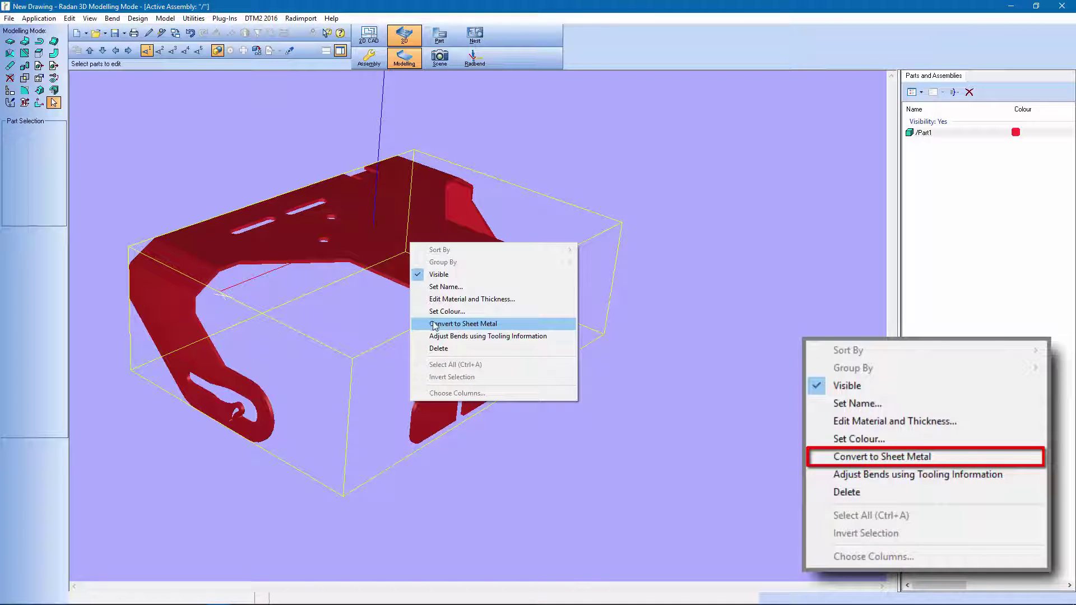
left_click(504, 323)
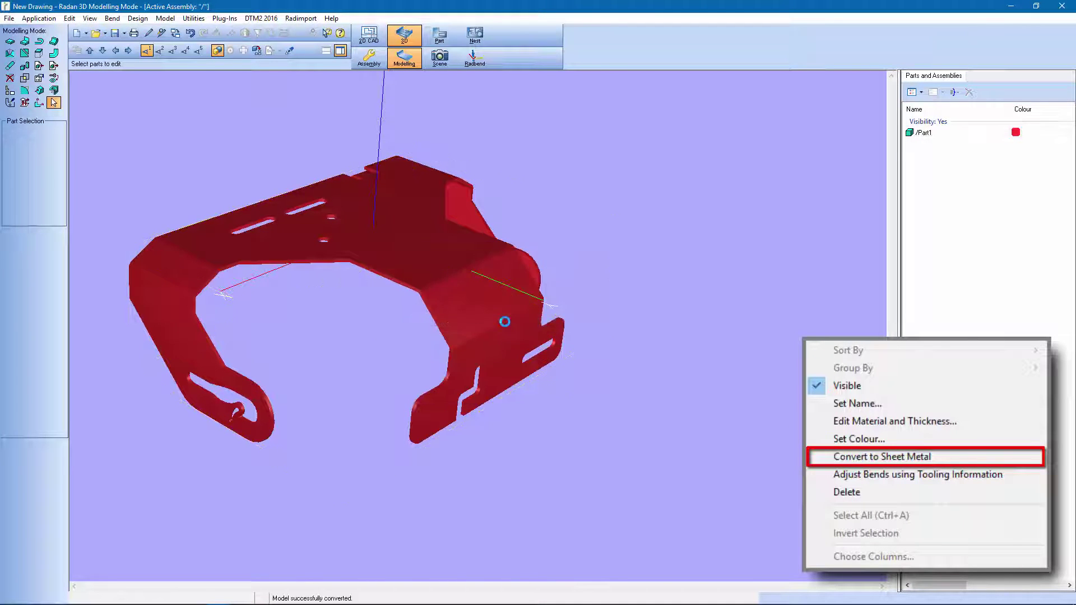
Examine the converted bracket and its individual sheet and bend features in the feature selection list.
middle_click_drag(513, 365, 434, 214)
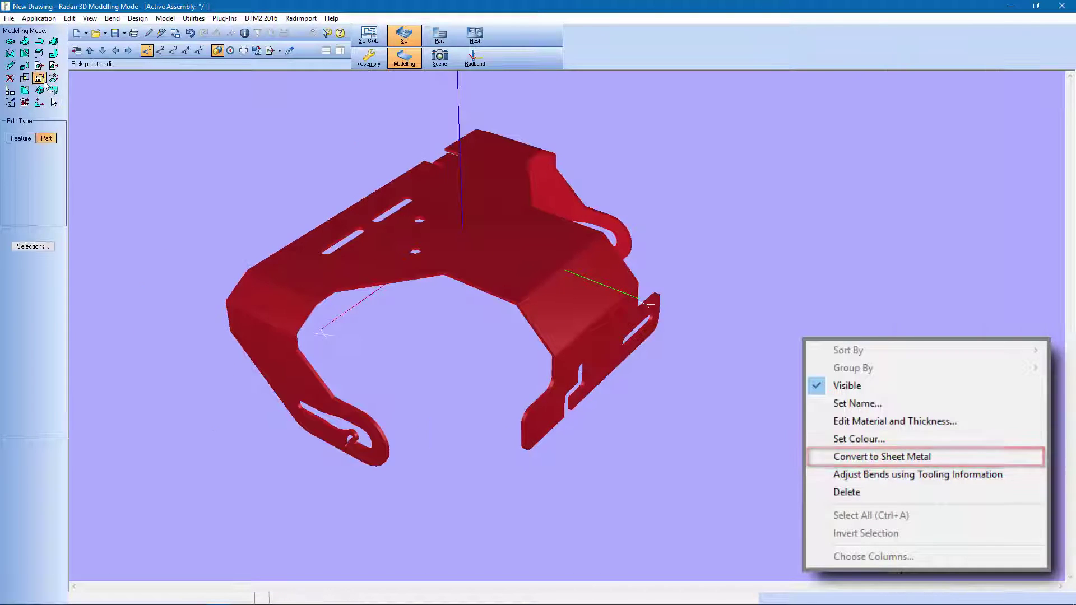
left_click(39, 78)
left_click(33, 247)
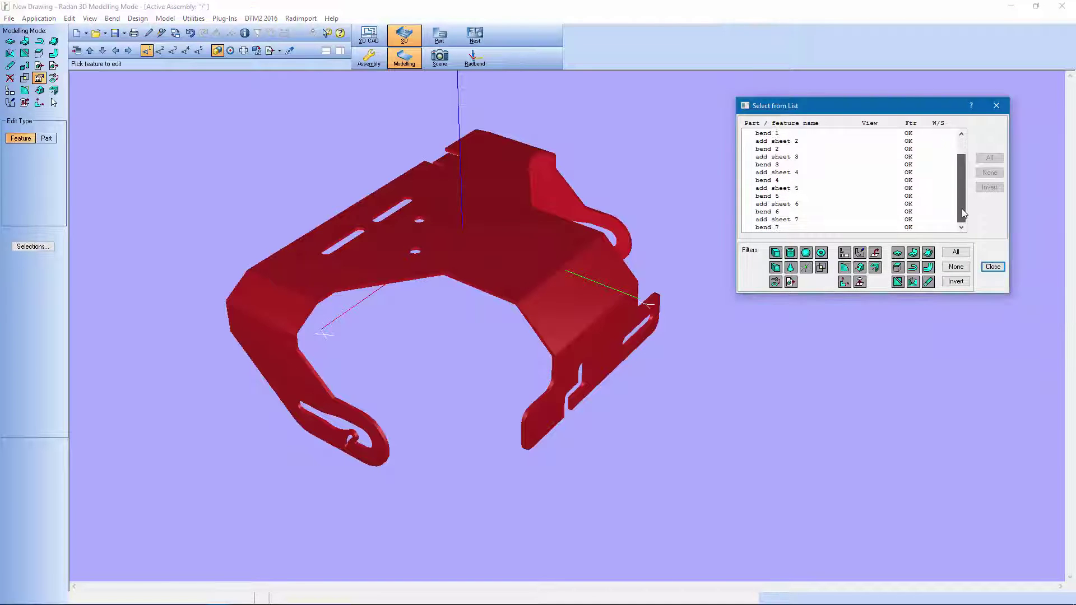
Set the whole bracket's mild steel thickness to 1 mm in its manufacturing properties, apply it, and undo the thickness change.
left_click(44, 139)
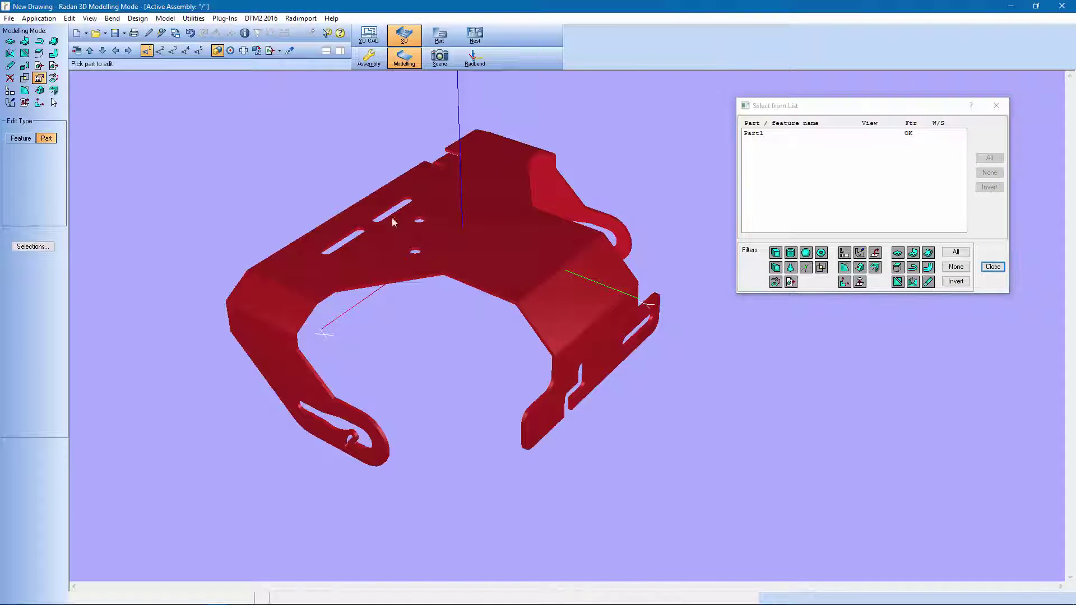
left_click(425, 218)
left_click(53, 310)
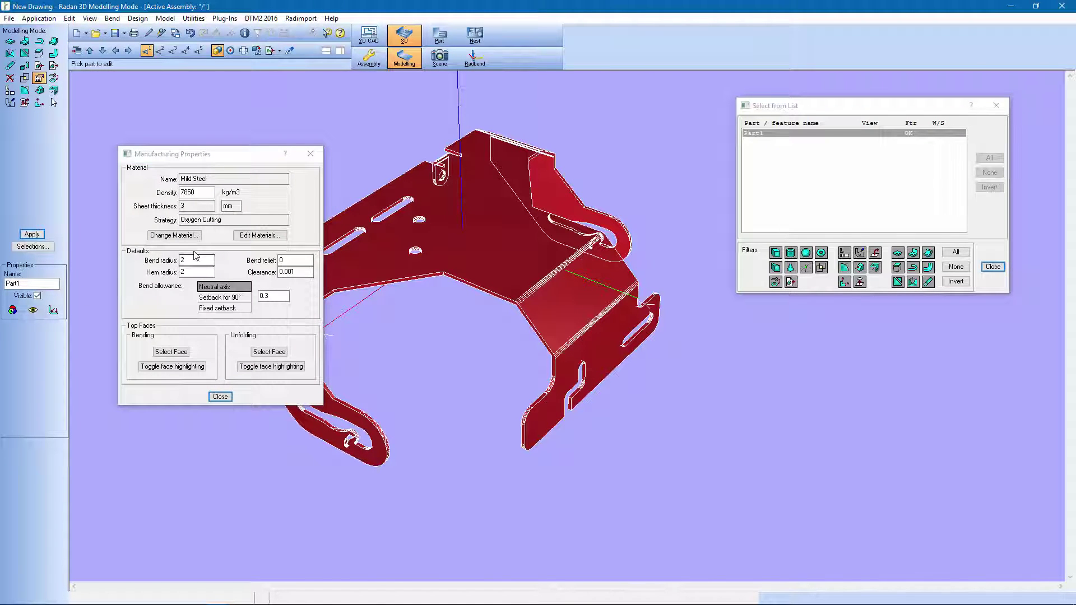
left_click(191, 238)
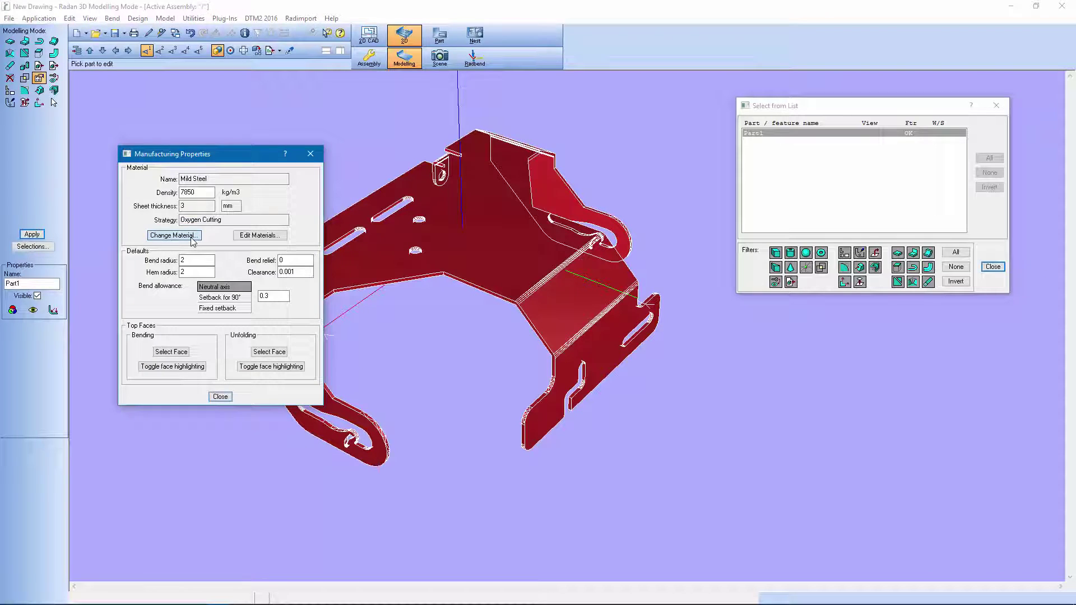
left_click(191, 238)
double_click(194, 273)
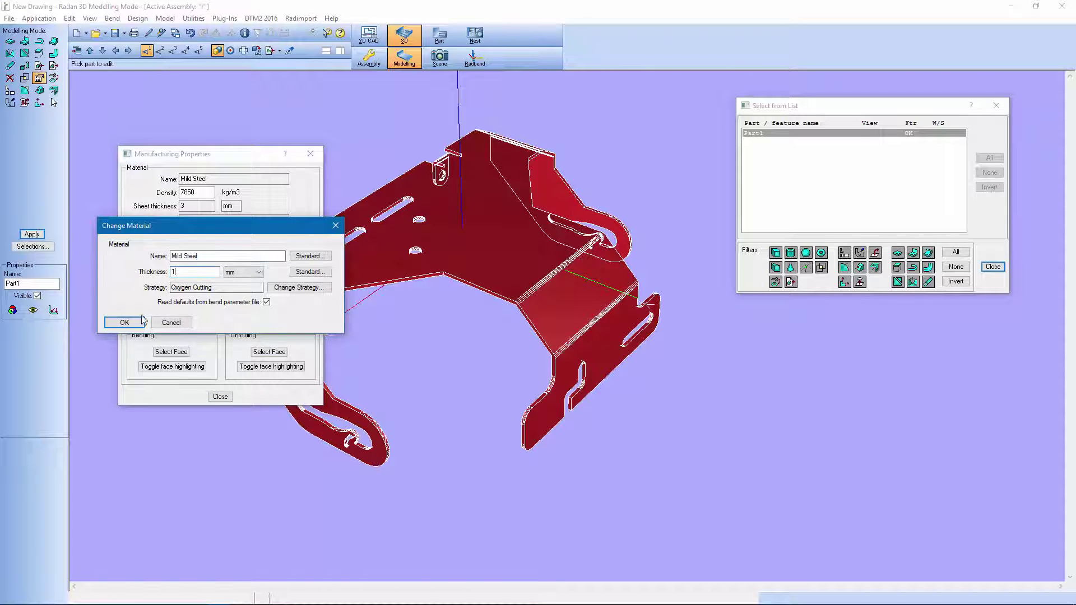
left_click(125, 322)
left_click(38, 239)
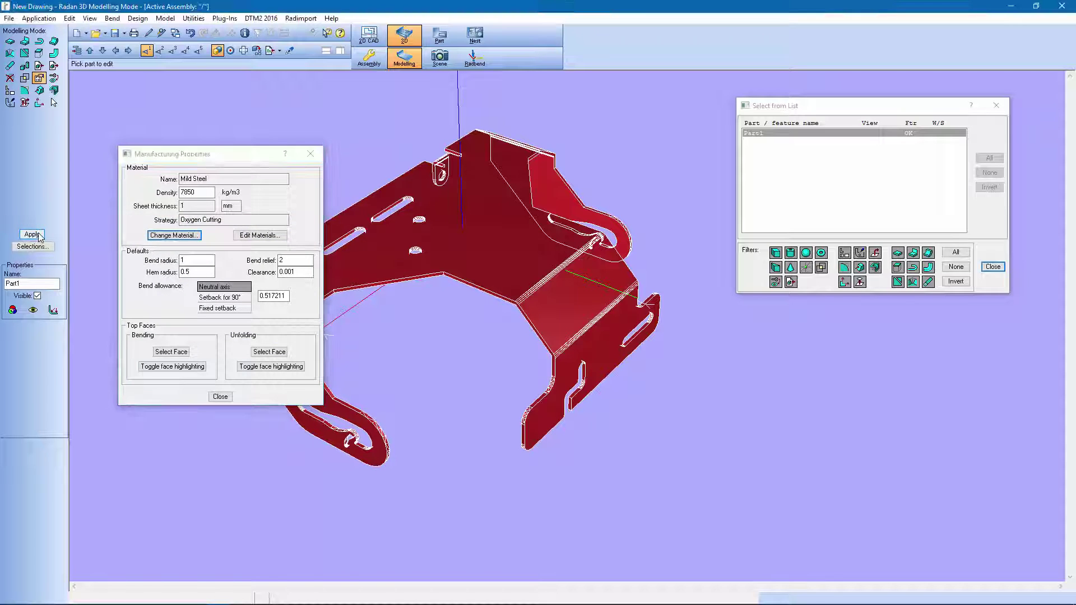
middle_click_drag(463, 344, 548, 295)
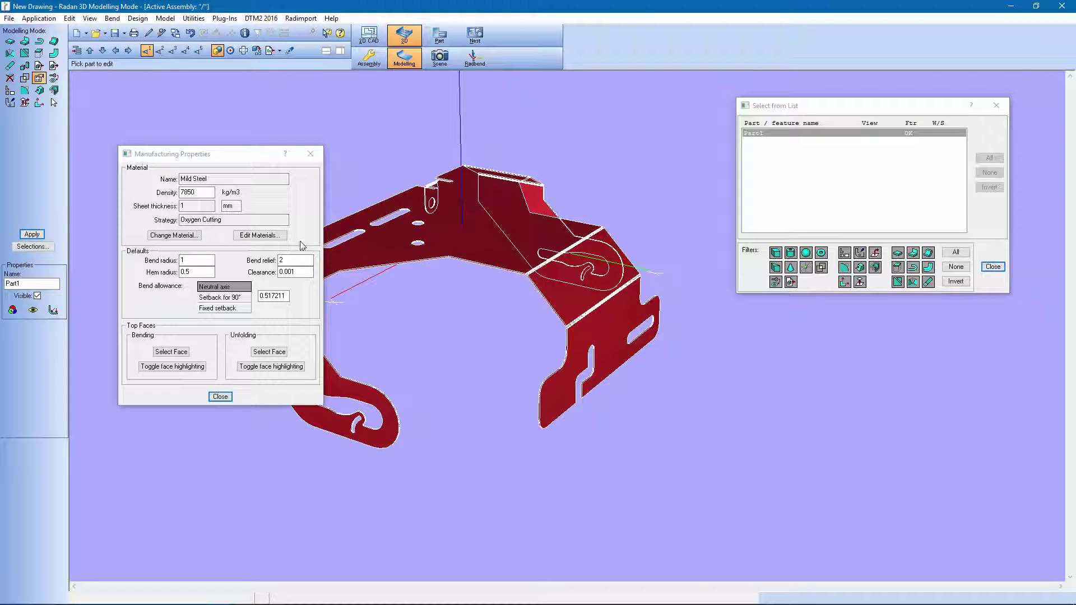
left_click(40, 77)
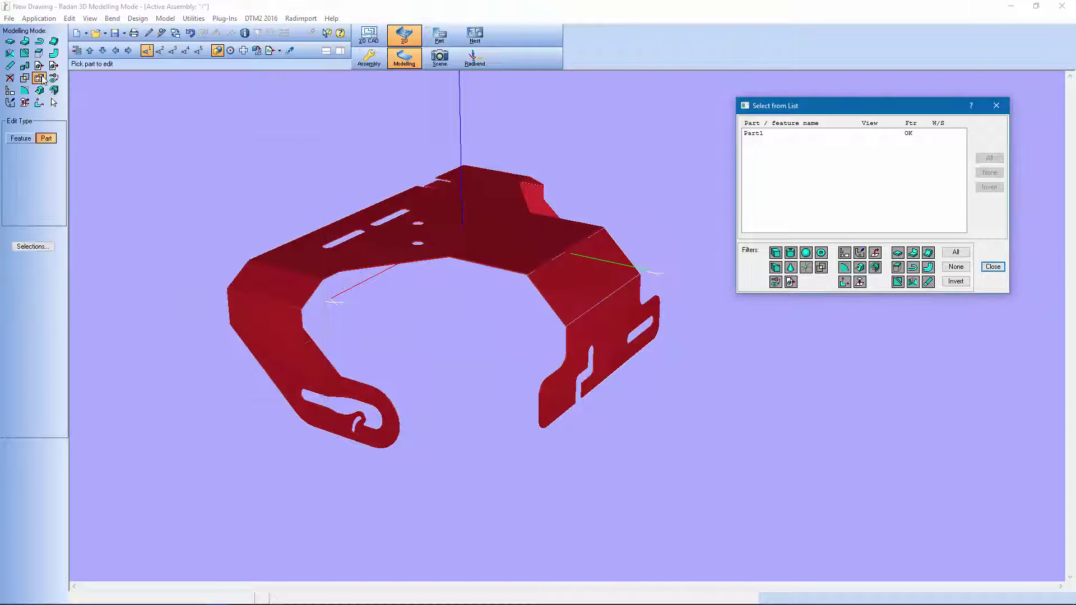
left_click(191, 34)
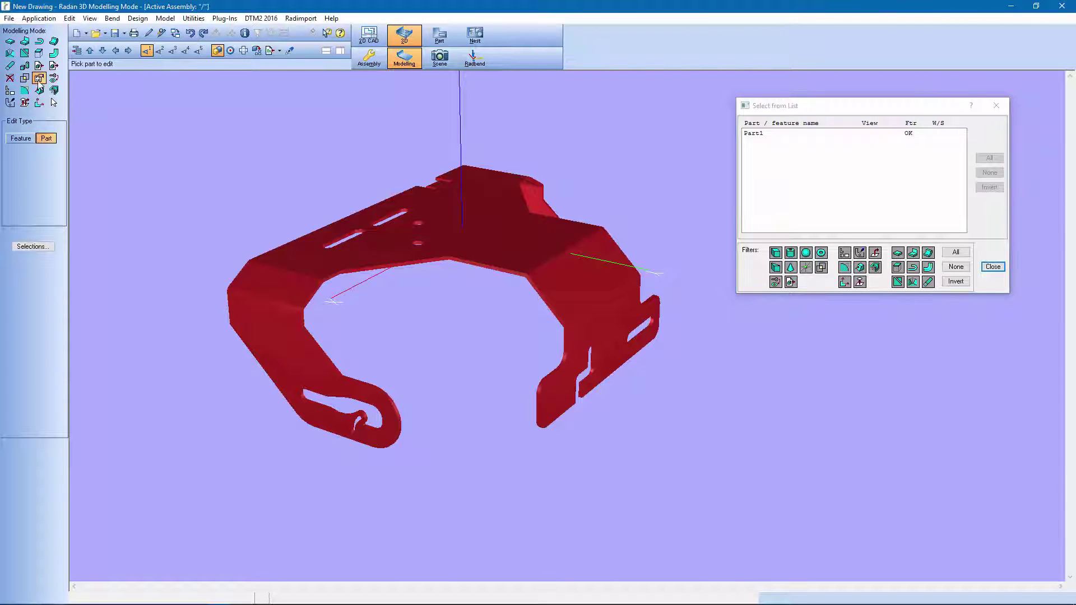
Edit the sloping sheet add sheet 4 on the bracket and set its angle to 10.
left_click(23, 137)
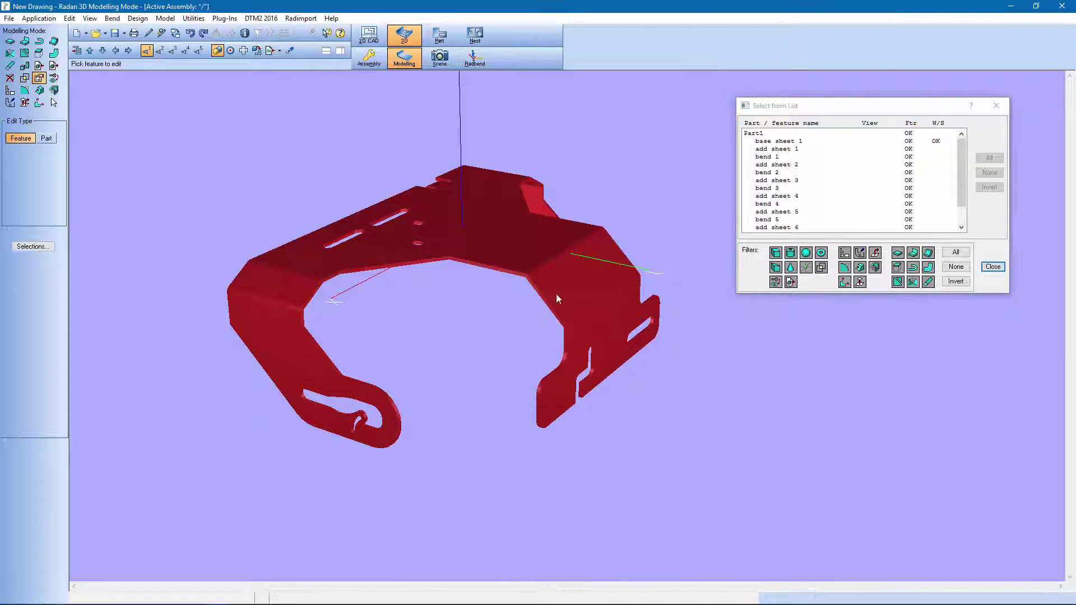
left_click(580, 279)
double_click(51, 308)
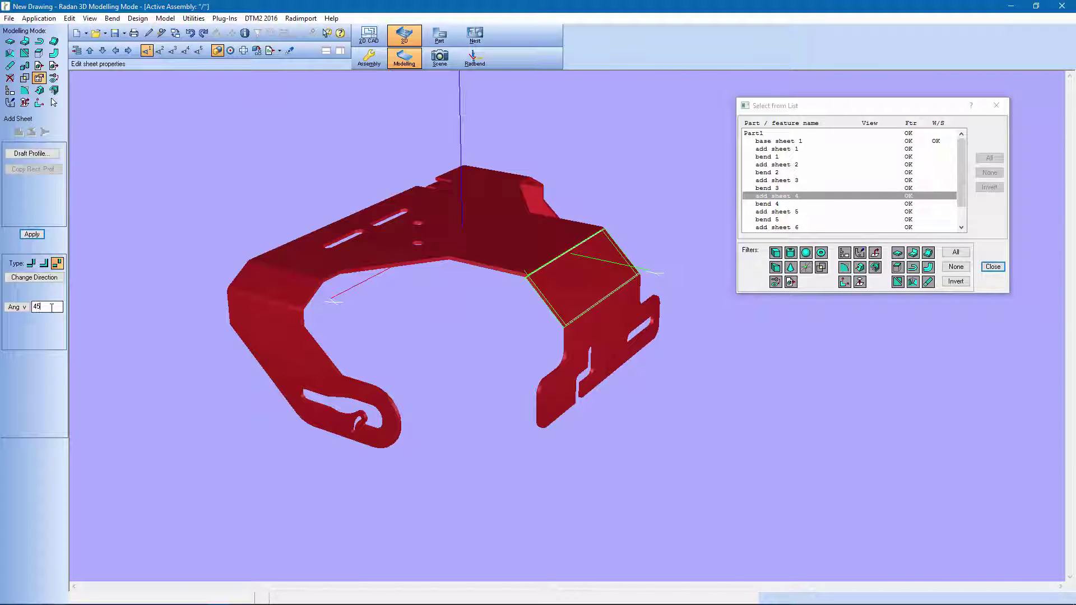
type("10")
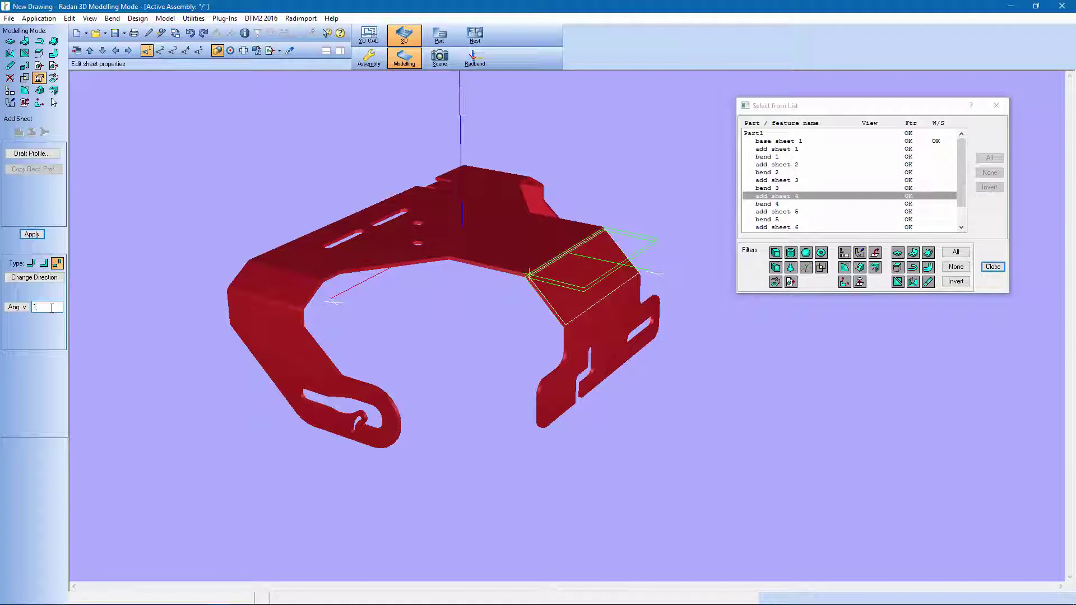
left_click(42, 235)
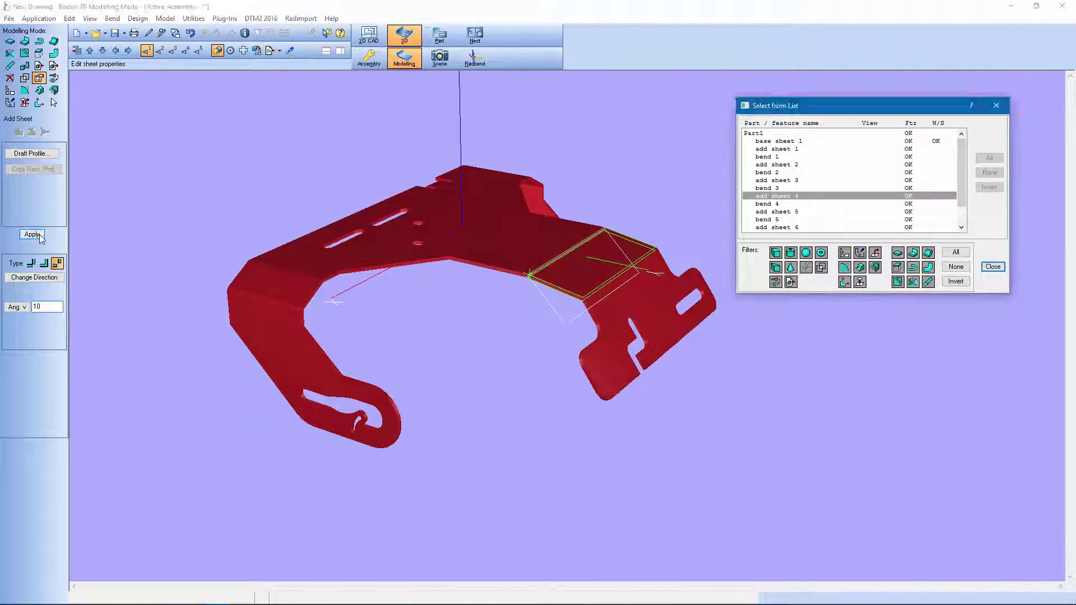
Override the bend radius of bend 3 on the bracket's arm with 20 and apply it.
left_click(276, 302)
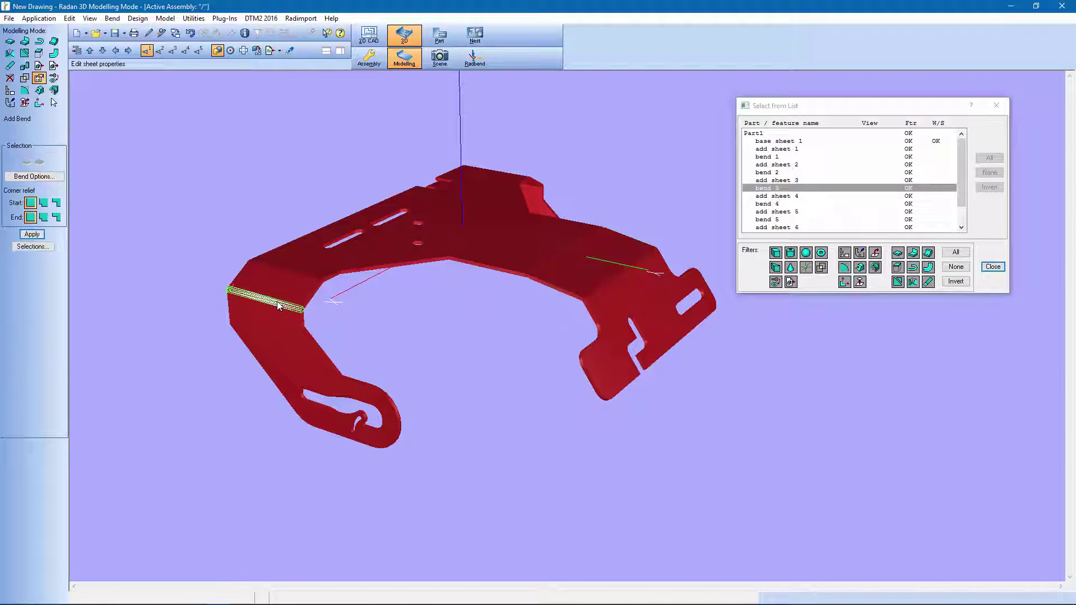
left_click(34, 176)
left_click(483, 280)
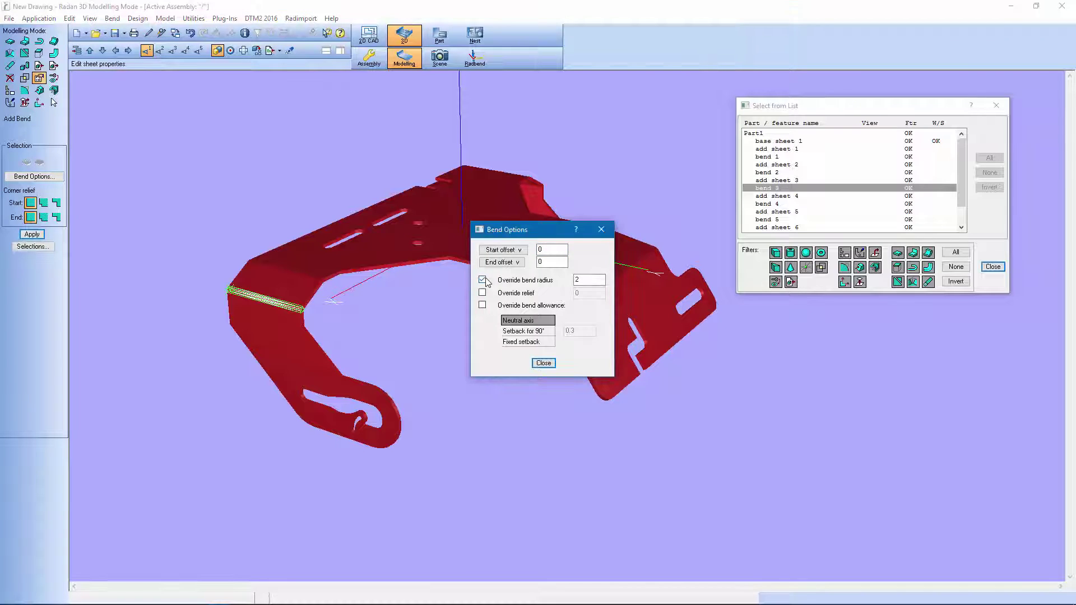
double_click(592, 281)
type("20")
left_click(99, 235)
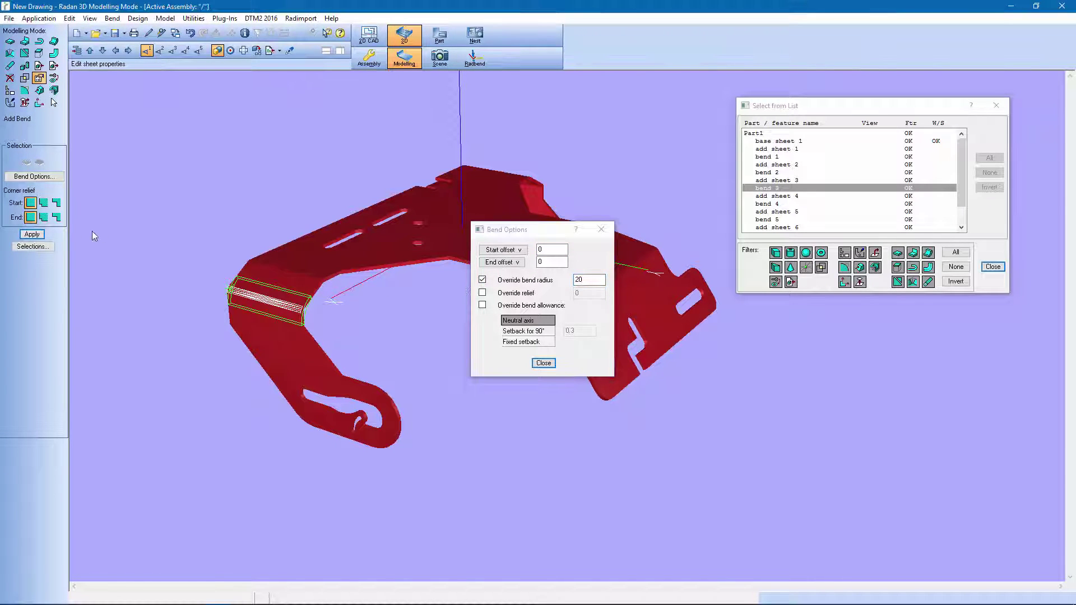
left_click(33, 235)
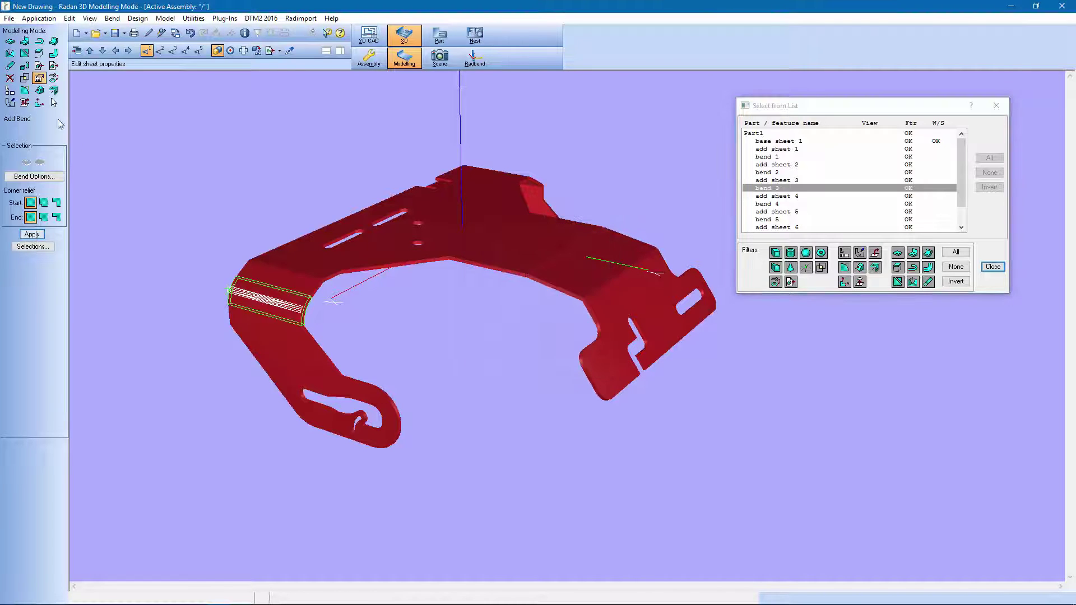
Edit the angled sheet add sheet 6 on the opposite arm of the bracket and set its angle to 45.
left_click(40, 78)
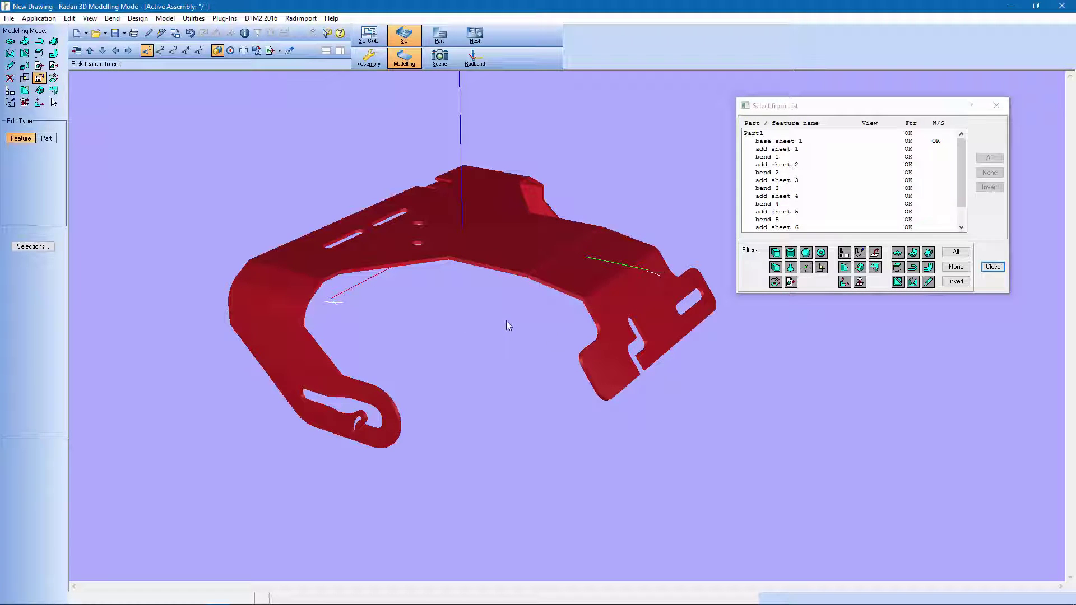
middle_click_drag(606, 334, 381, 392)
left_click(674, 233)
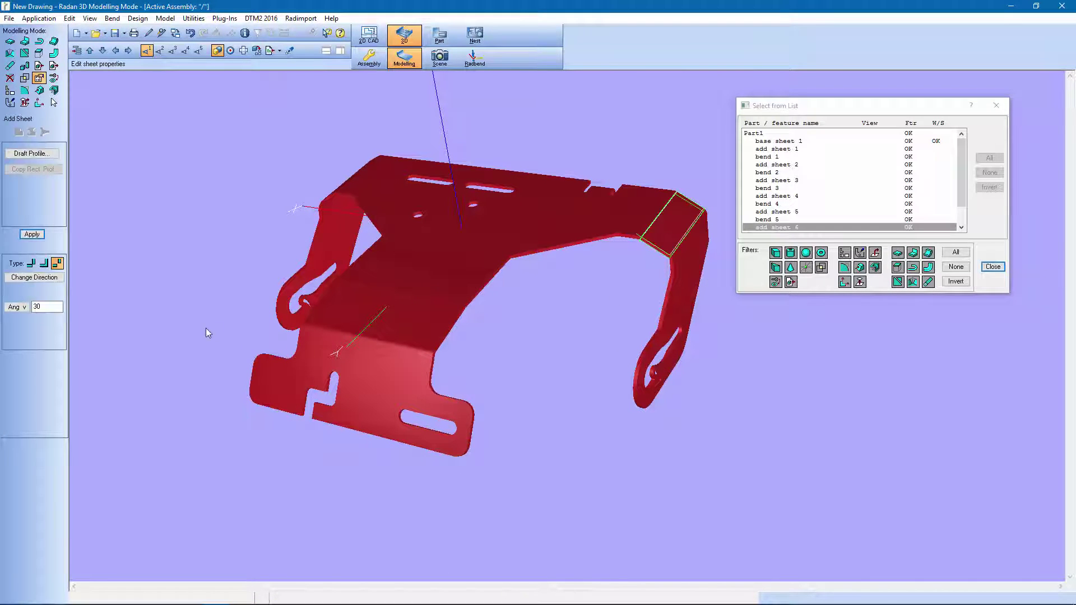
double_click(54, 310)
type("45")
left_click(35, 233)
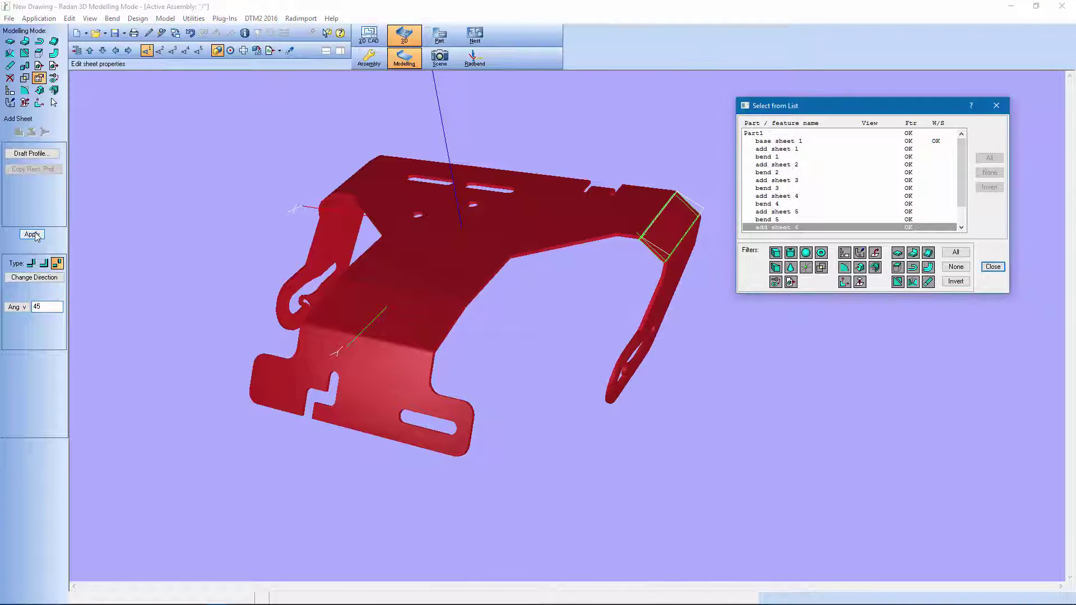
left_click(41, 78)
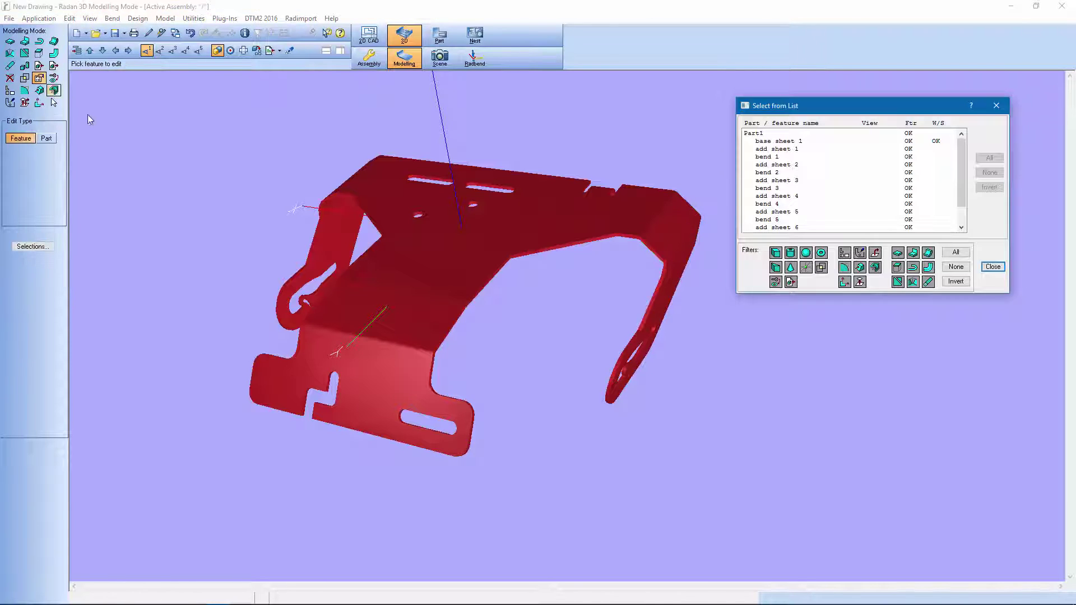
Import the ACIS file ModelConvTRAY.SAT from the Convert Sheet Metal folder in mm at scale 1 with thickness calculation.
mouse_move(556, 395)
middle_mouse_down()
mouse_move(577, 352)
mouse_move(564, 233)
mouse_move(657, 301)
mouse_move(614, 295)
mouse_move(580, 355)
middle_mouse_up()
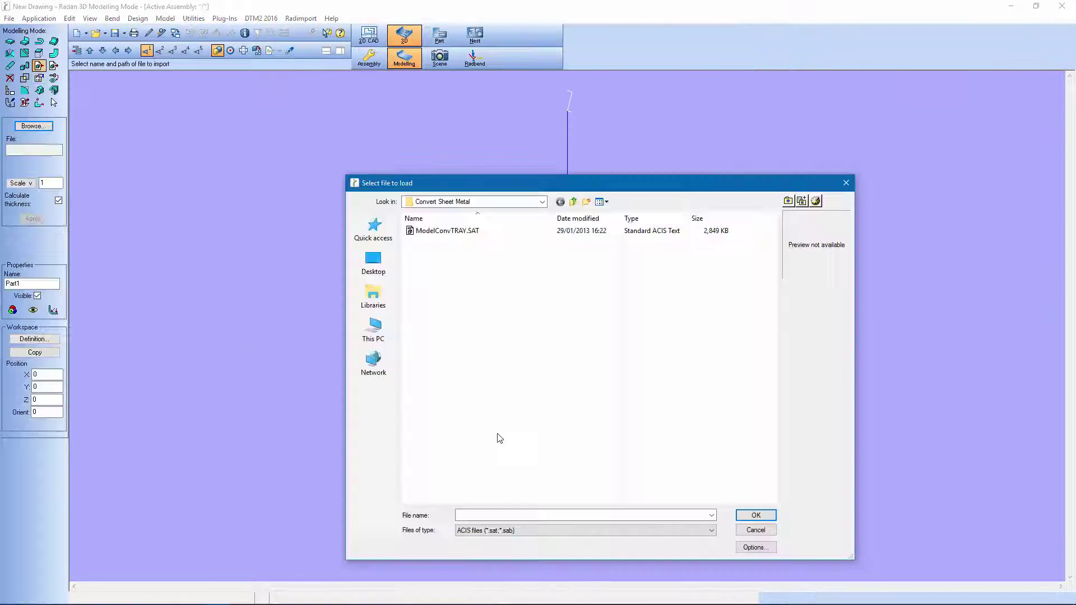
left_click(431, 231)
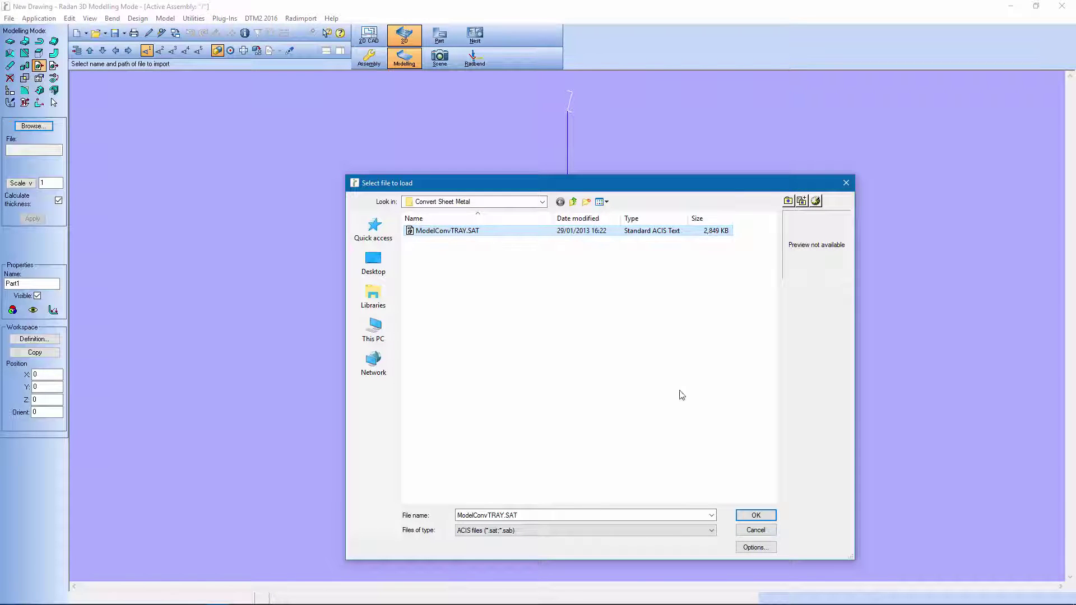
left_click(755, 514)
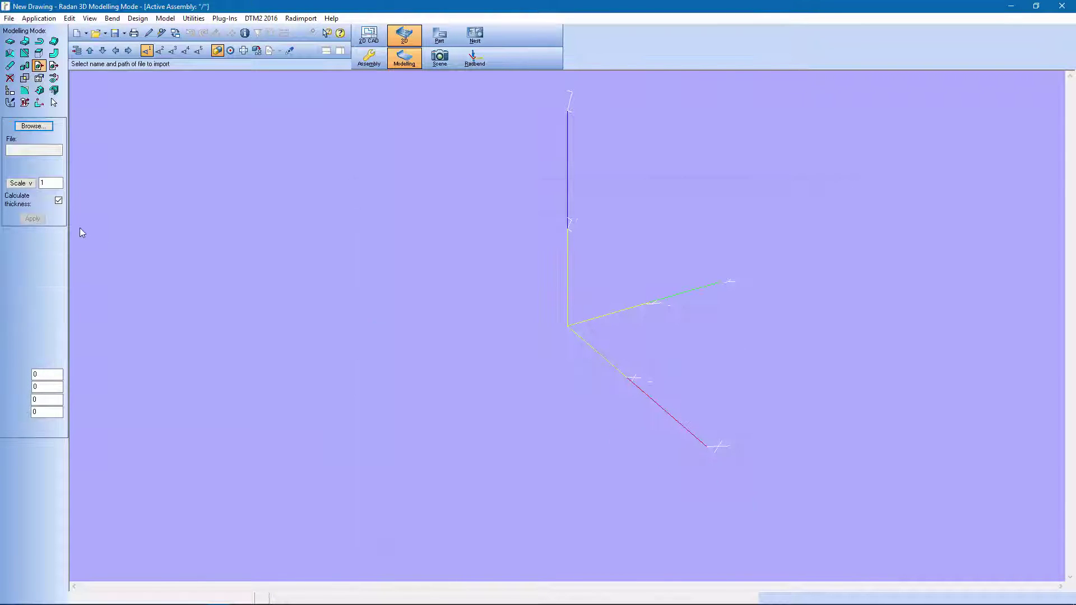
left_click(32, 219)
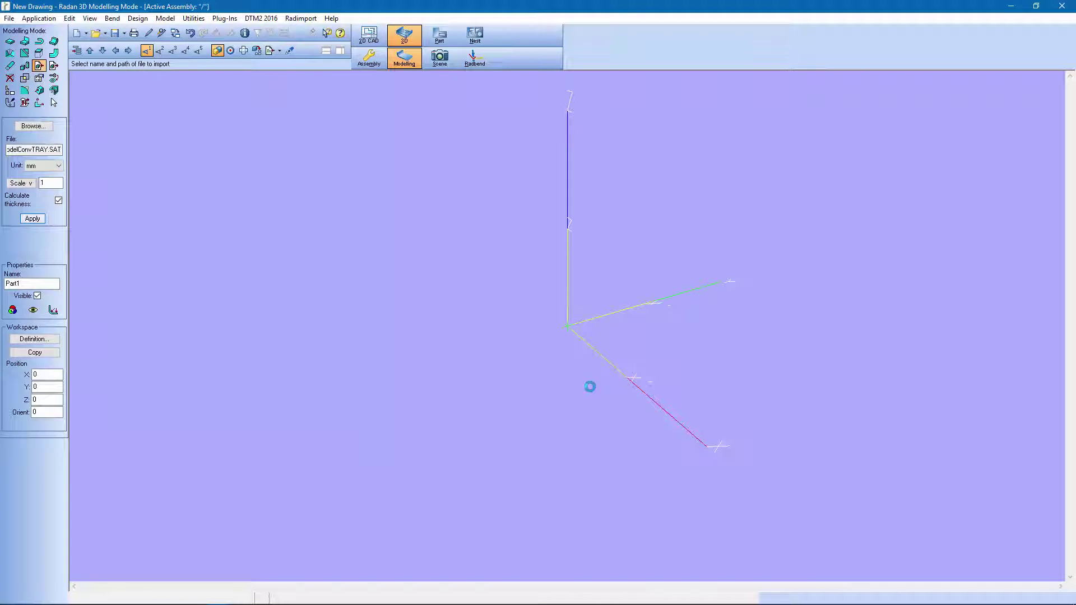
middle_click_drag(735, 437, 348, 128)
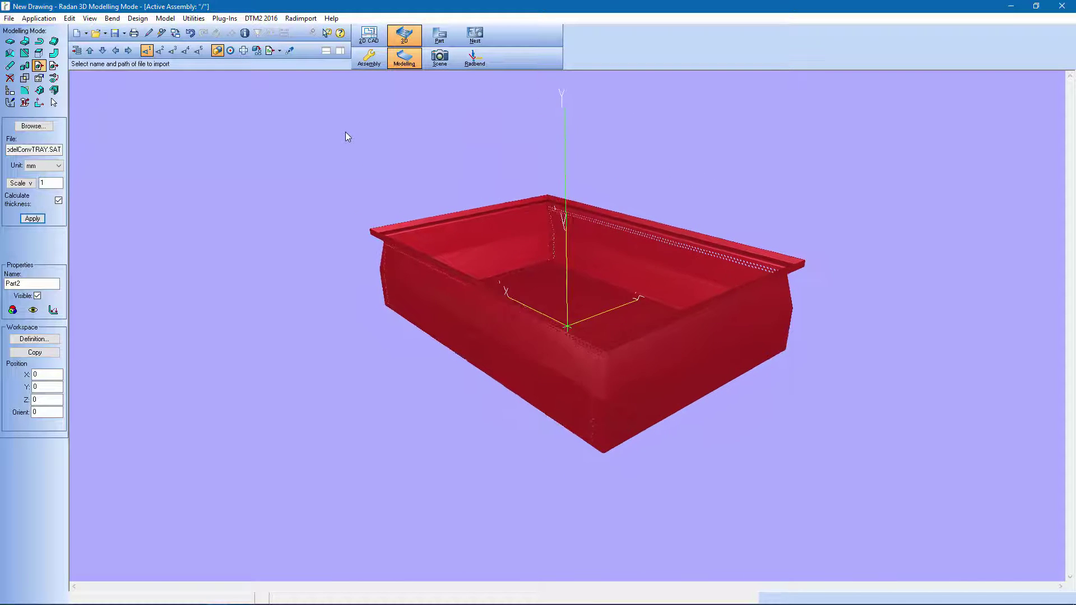
middle_click_drag(453, 195, 254, 120)
Select the imported ModelConvTRAY part, convert it to sheet metal and acknowledge the notice.
left_click(53, 103)
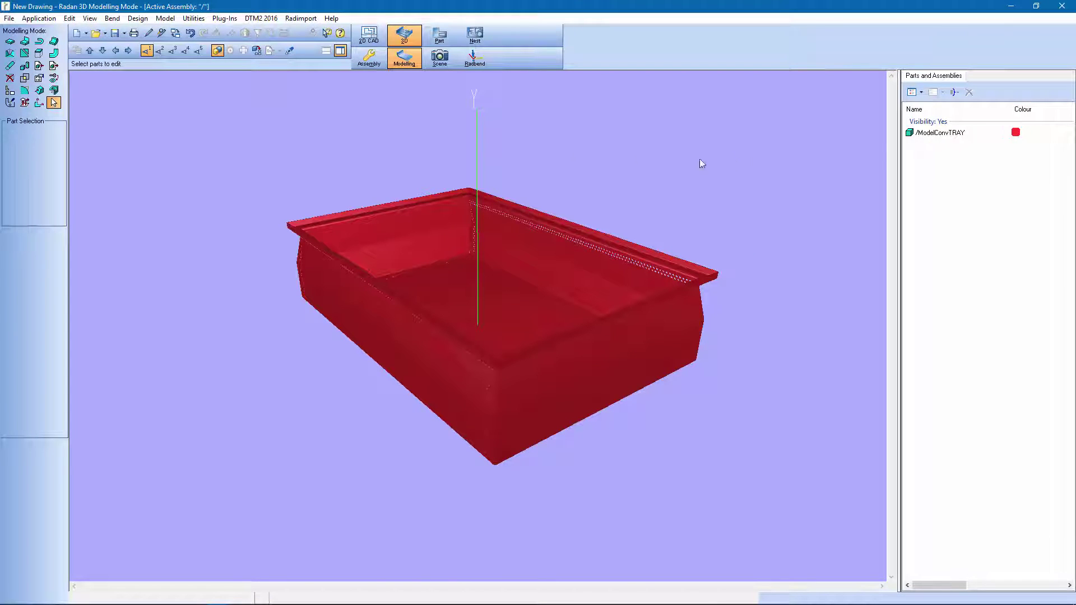
left_click(428, 273)
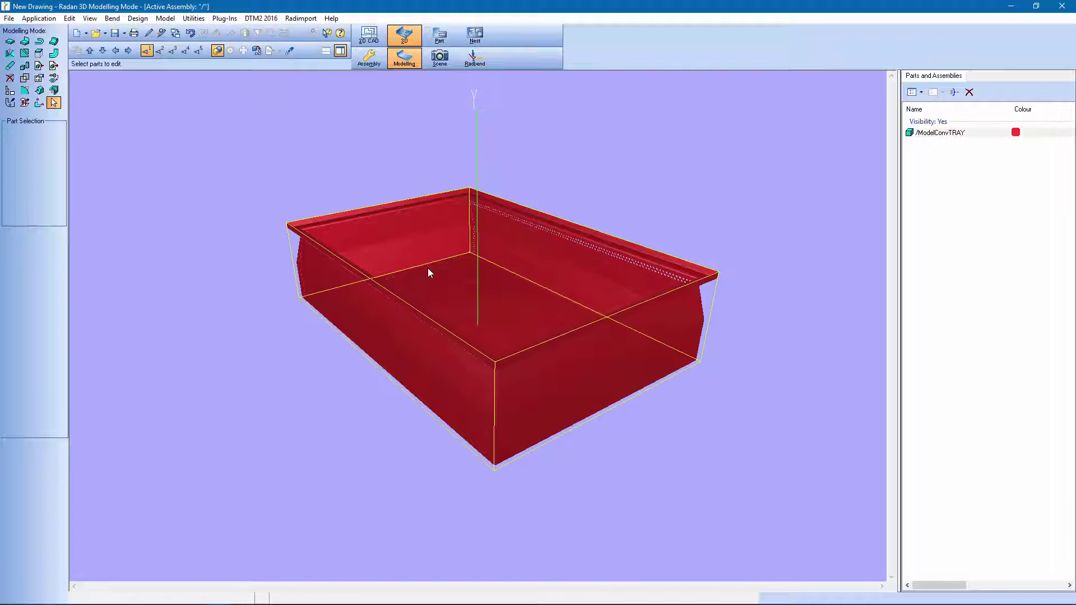
right_click(428, 273)
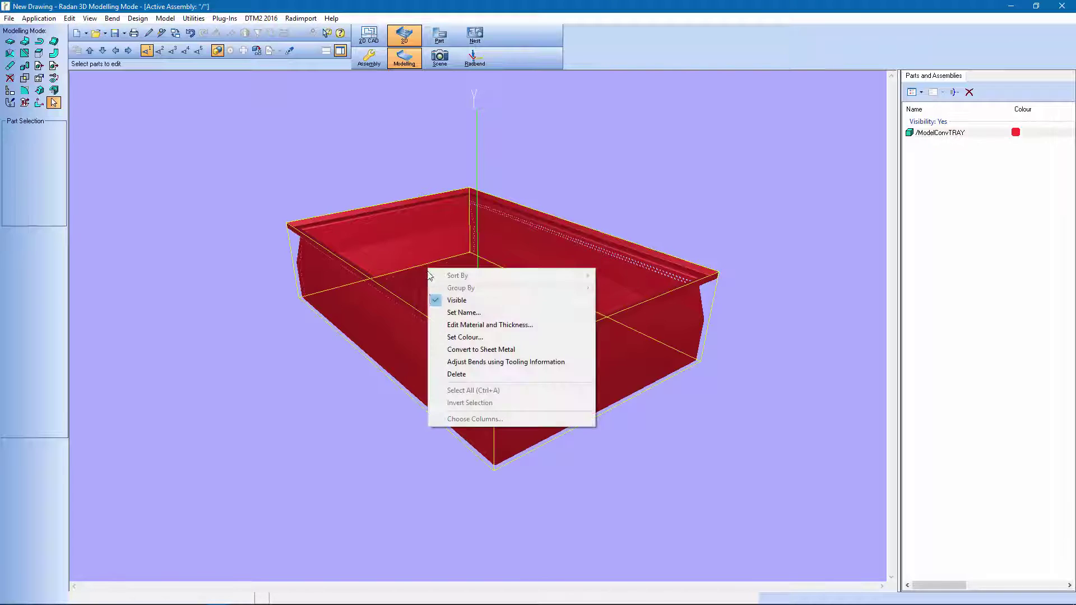
left_click(540, 348)
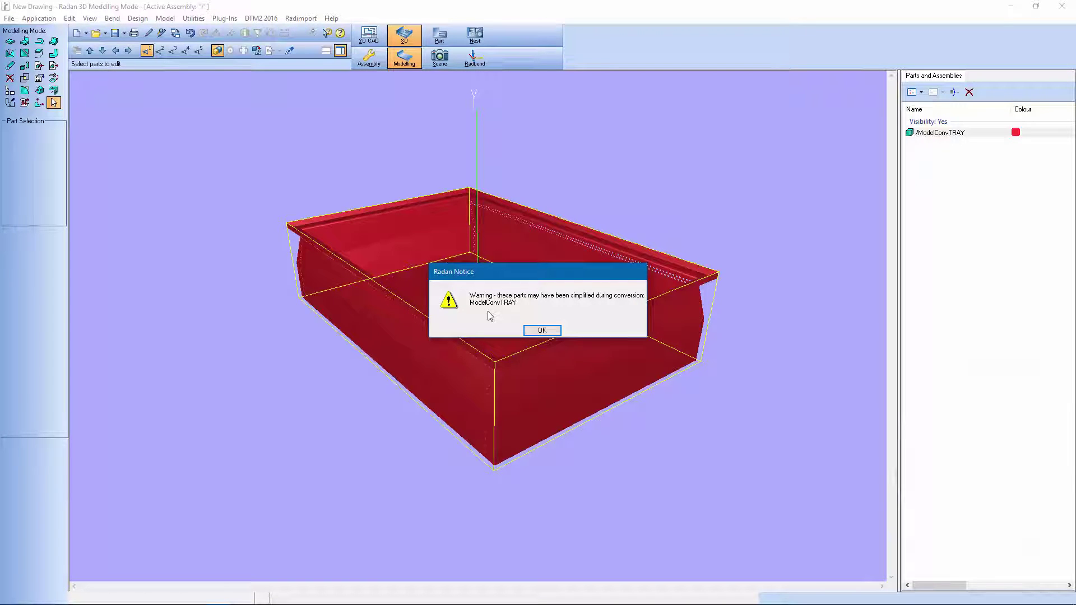
left_click(549, 332)
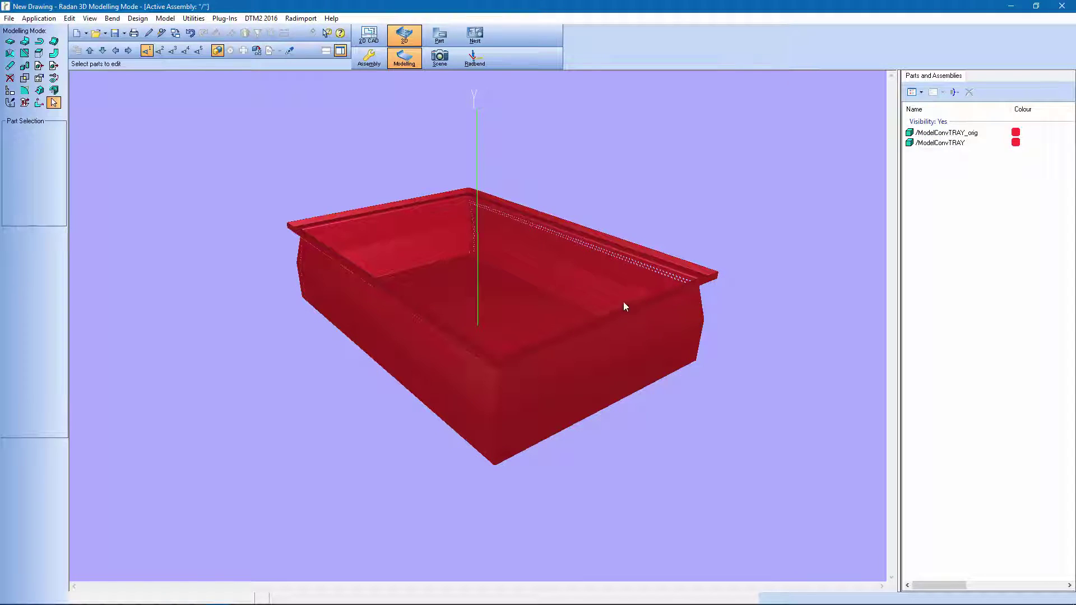
Hide the converted ModelConvTRAY part and examine a bottom corner of the original ModelConvTRAY_orig from below.
left_click(962, 135)
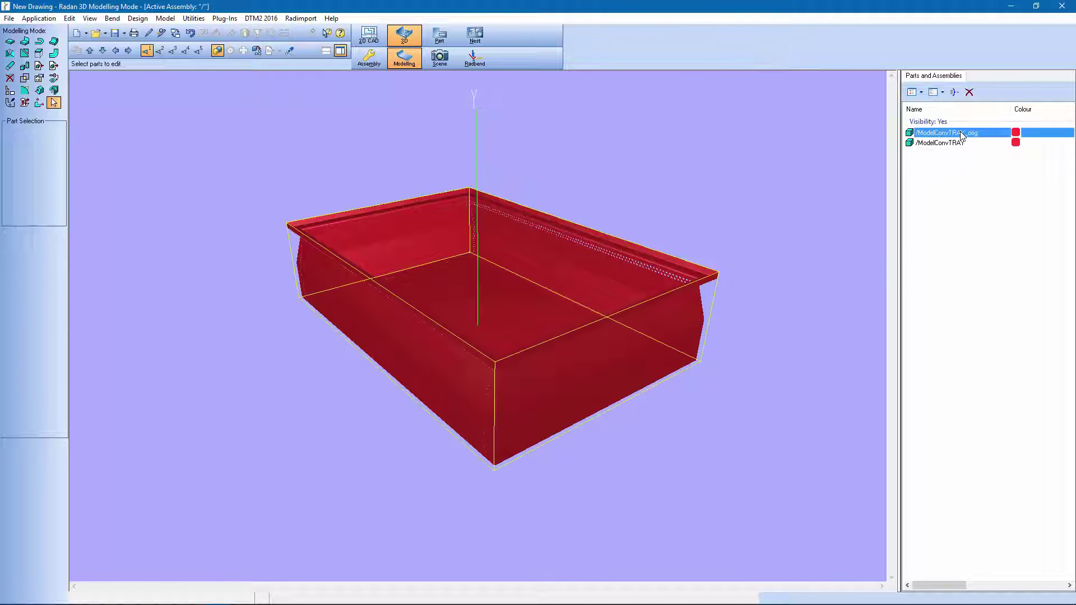
left_click(957, 145)
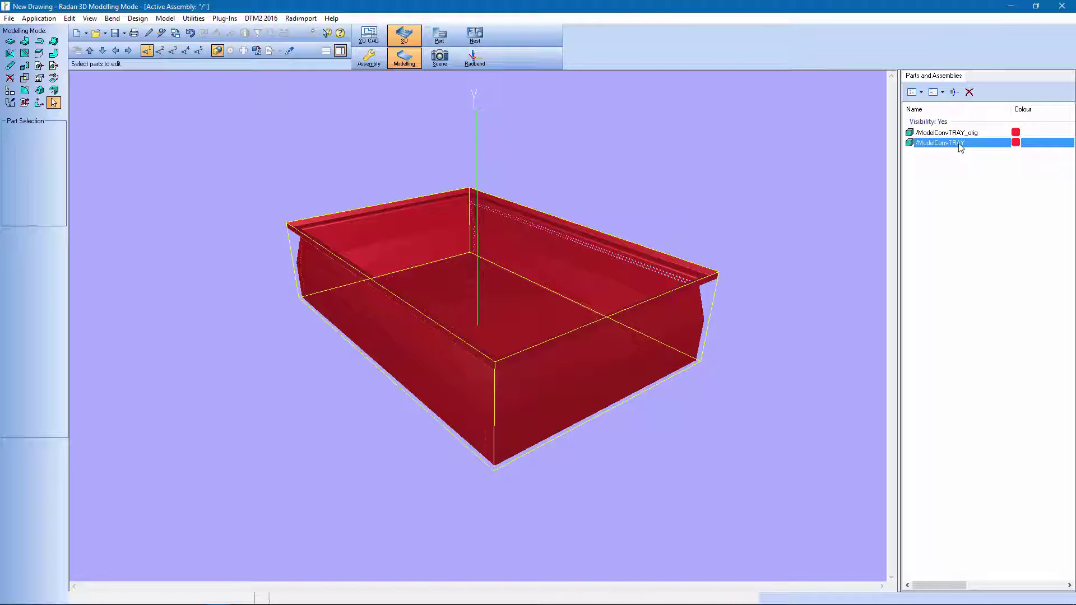
right_click(959, 147)
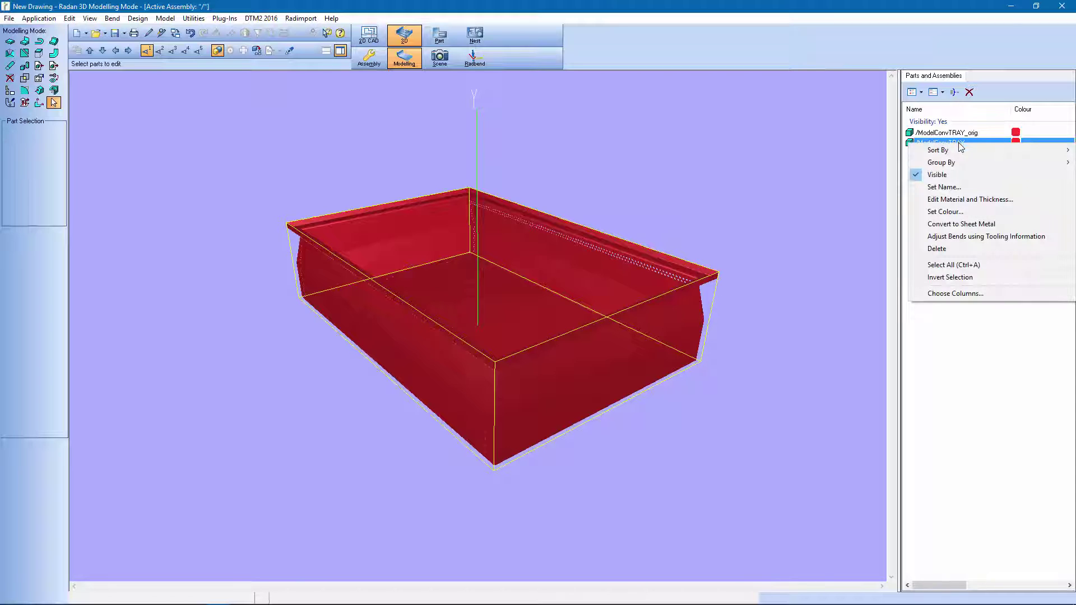
left_click(939, 176)
middle_click_drag(609, 427, 526, 263)
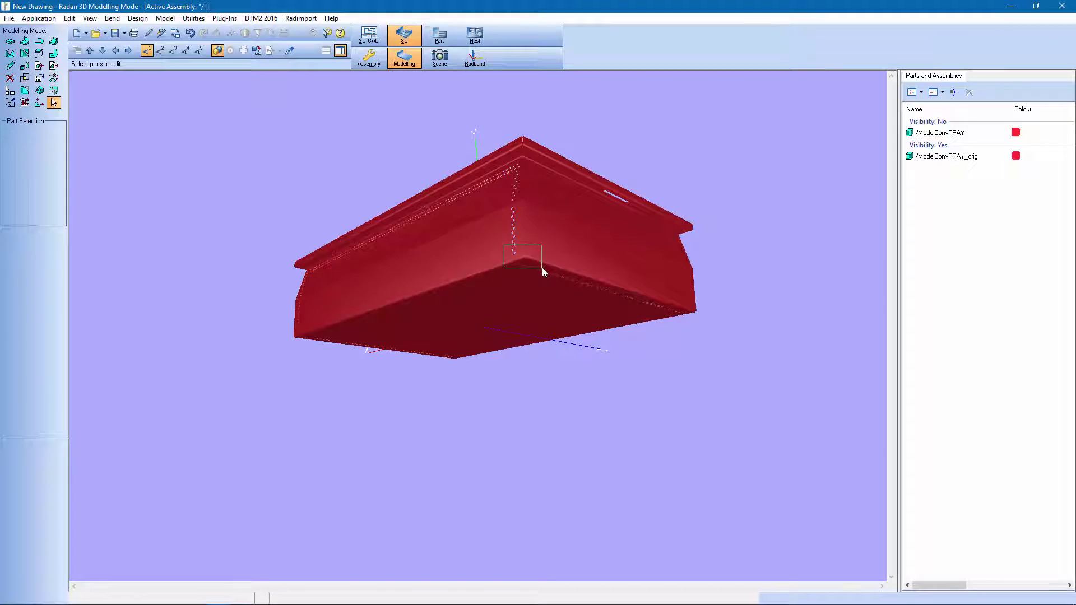
scroll(541, 269, "up", 5)
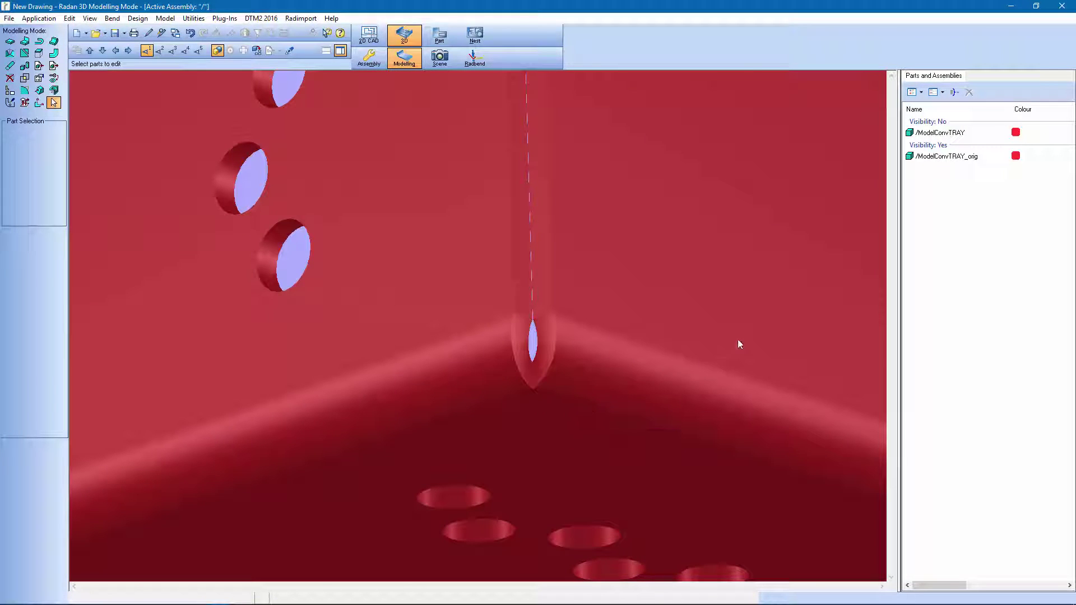
Switch visibility from ModelConvTRAY_orig to the converted ModelConvTRAY and examine the relief at the same bottom corner.
left_click(948, 160)
right_click(948, 160)
left_click(932, 192)
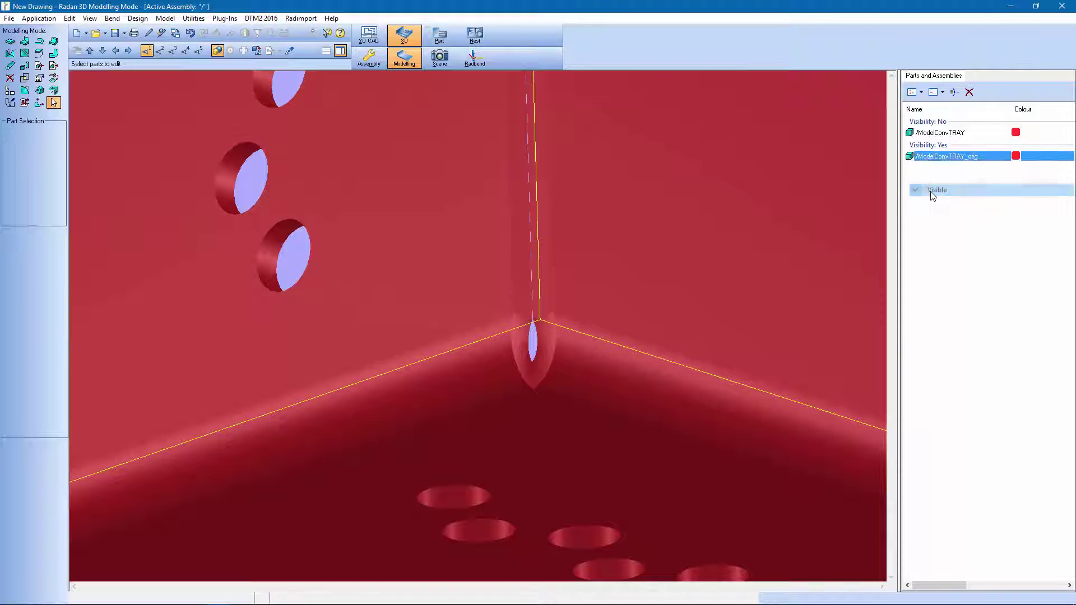
left_click(945, 143)
right_click(945, 146)
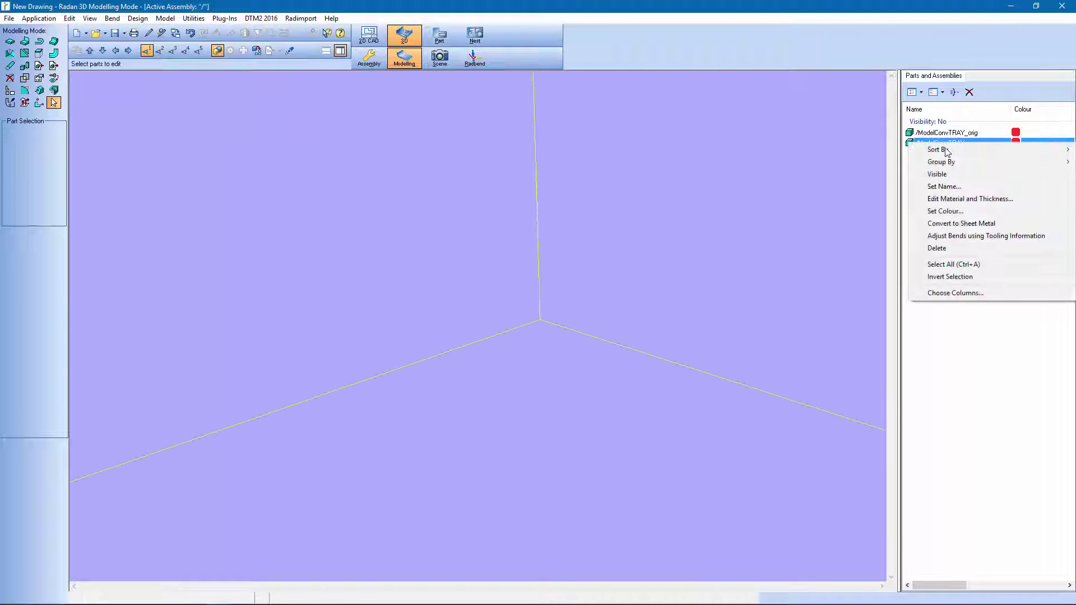
left_click(949, 173)
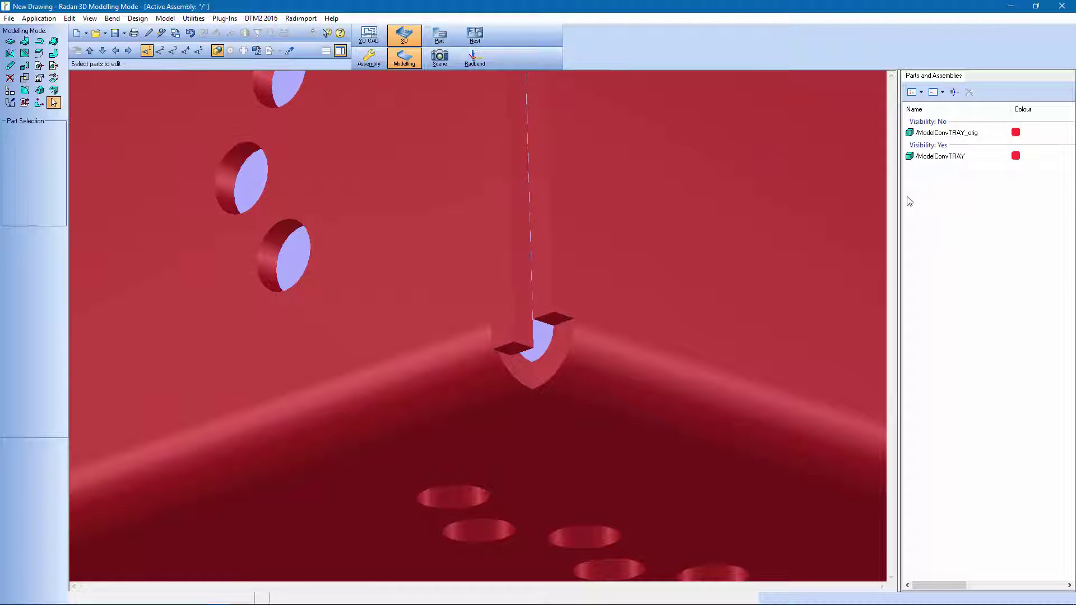
scroll(571, 333, "up", 2)
scroll(571, 334, "down", 2)
middle_click(571, 334)
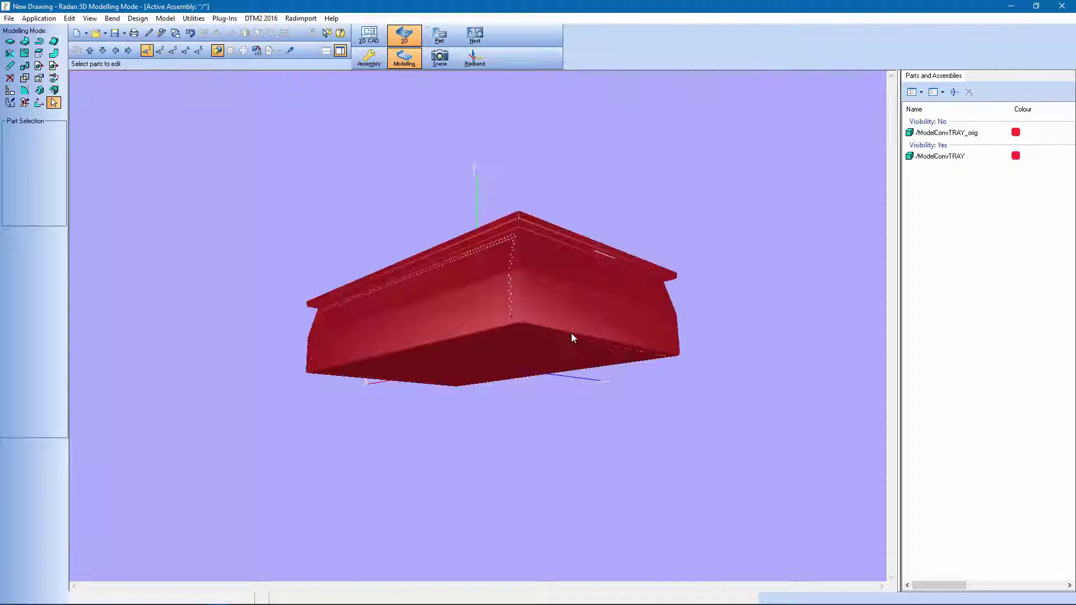
Edit the lower sheets of the tray's front long wall and the adjoining short wall, setting each angle to 45.
mouse_move(630, 312)
middle_mouse_down()
mouse_move(511, 423)
mouse_move(459, 519)
mouse_move(204, 533)
mouse_move(387, 459)
mouse_move(648, 278)
mouse_move(533, 308)
mouse_move(655, 282)
mouse_move(616, 312)
middle_mouse_up()
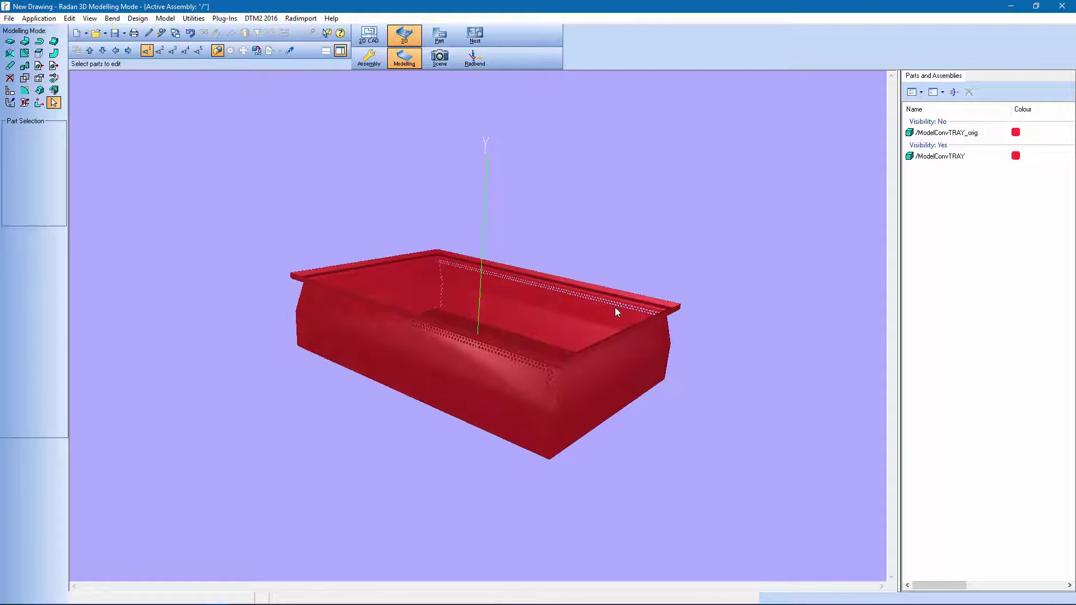
left_click(39, 78)
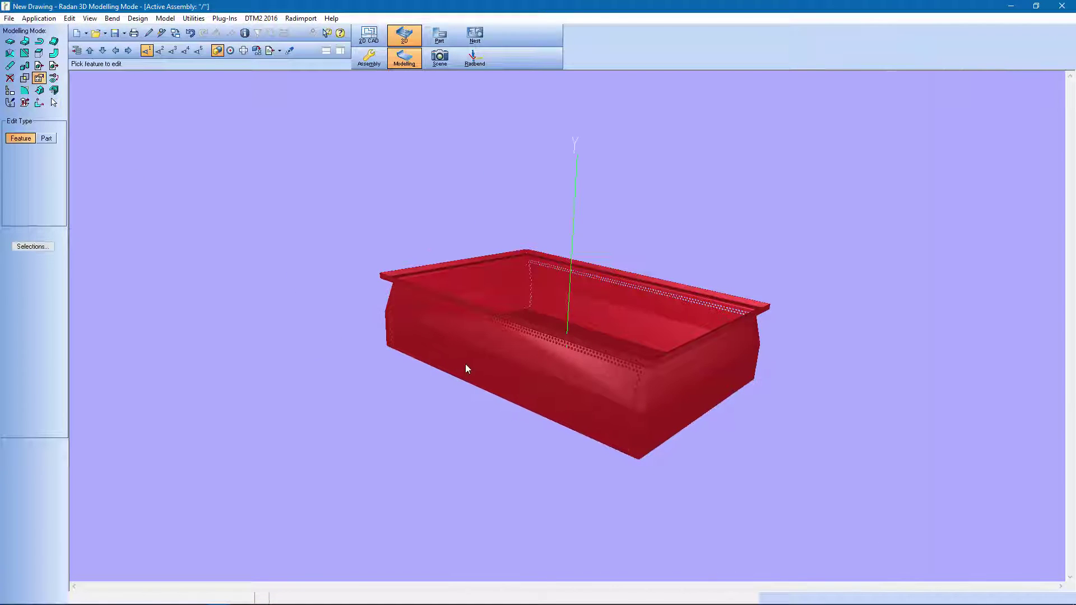
left_click(465, 364)
type("45")
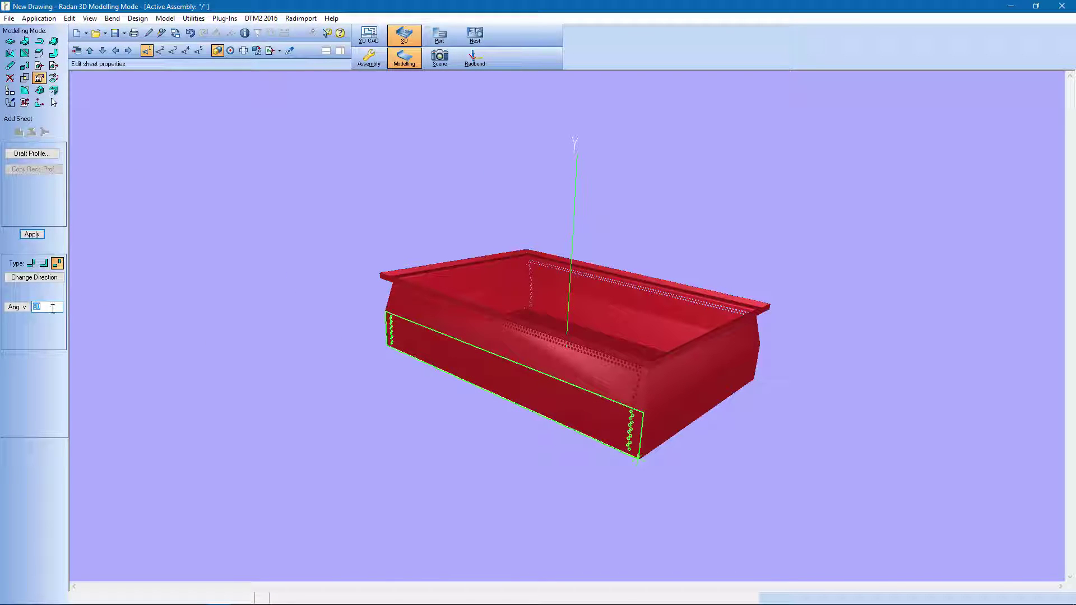
left_click(32, 234)
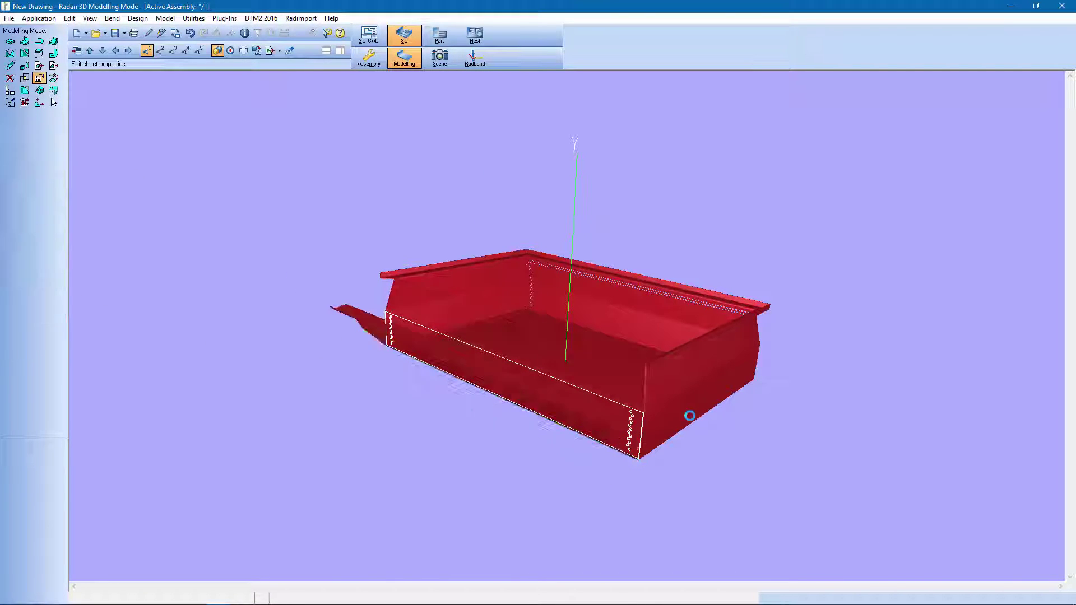
left_click(642, 424)
double_click(53, 305)
type("45")
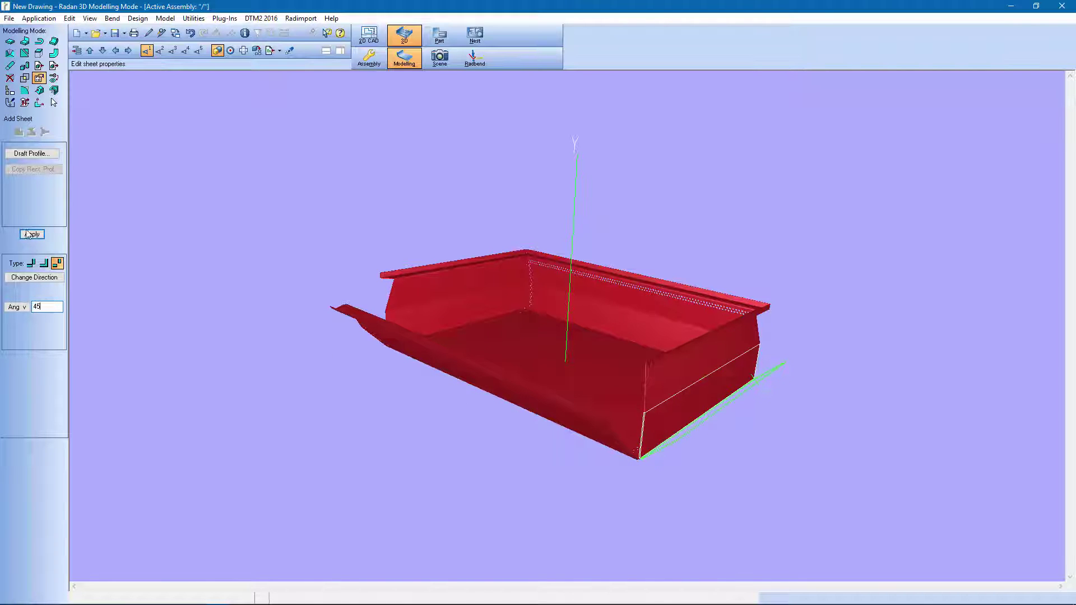
left_click(27, 235)
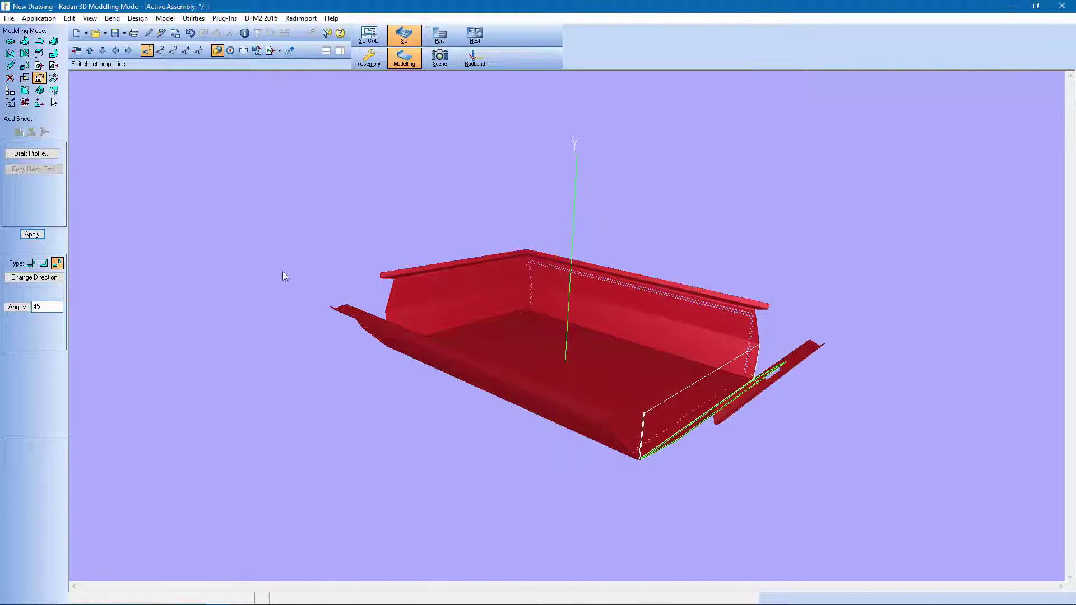
Edit the lower sheets of the tray's far long wall and the remaining short wall, setting each angle to 45.
left_click(627, 317)
double_click(61, 308)
type("45")
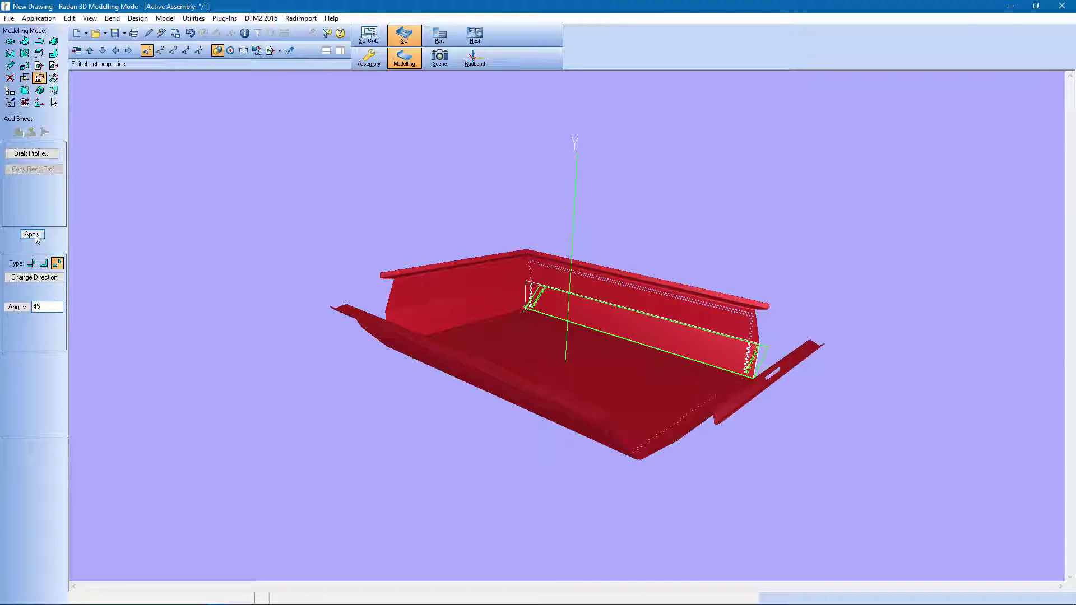
left_click(32, 234)
left_click(428, 298)
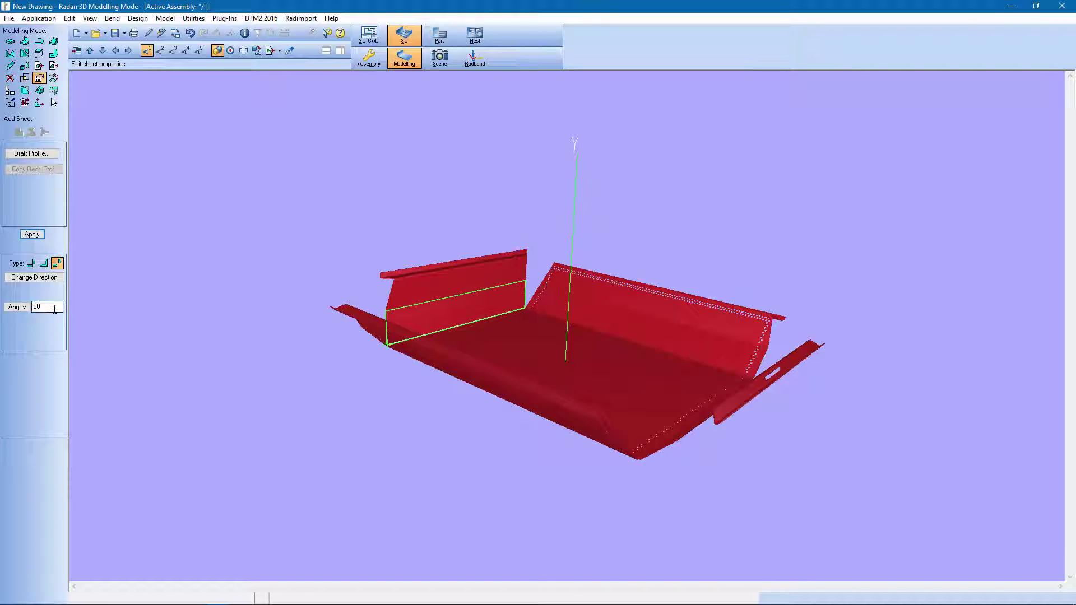
double_click(55, 309)
type("45")
left_click(32, 234)
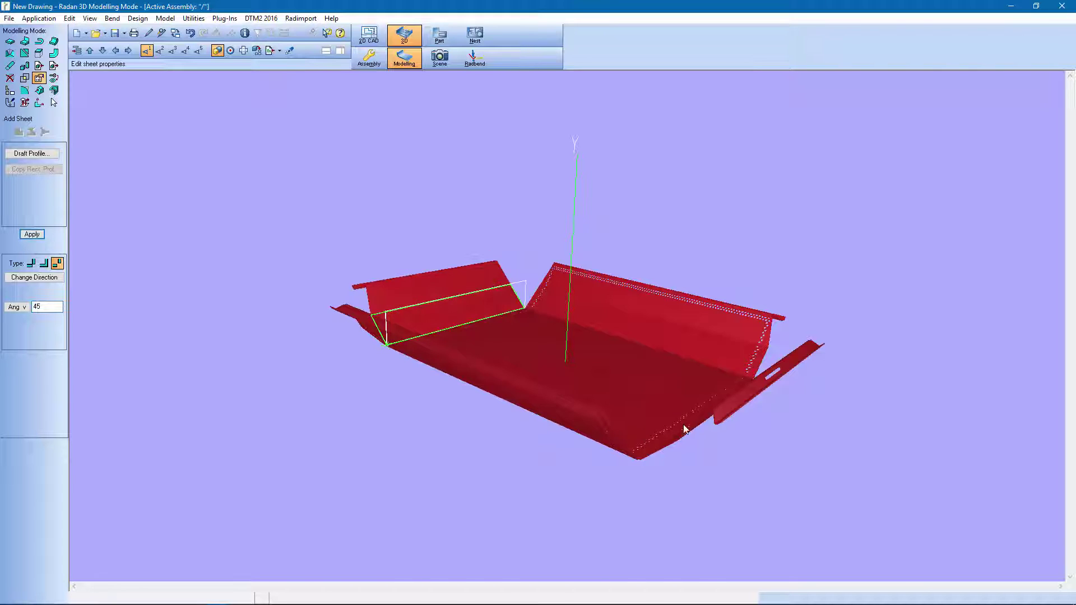
Undo the tray's wall angle changes and redo them.
middle_click_drag(661, 427, 344, 440)
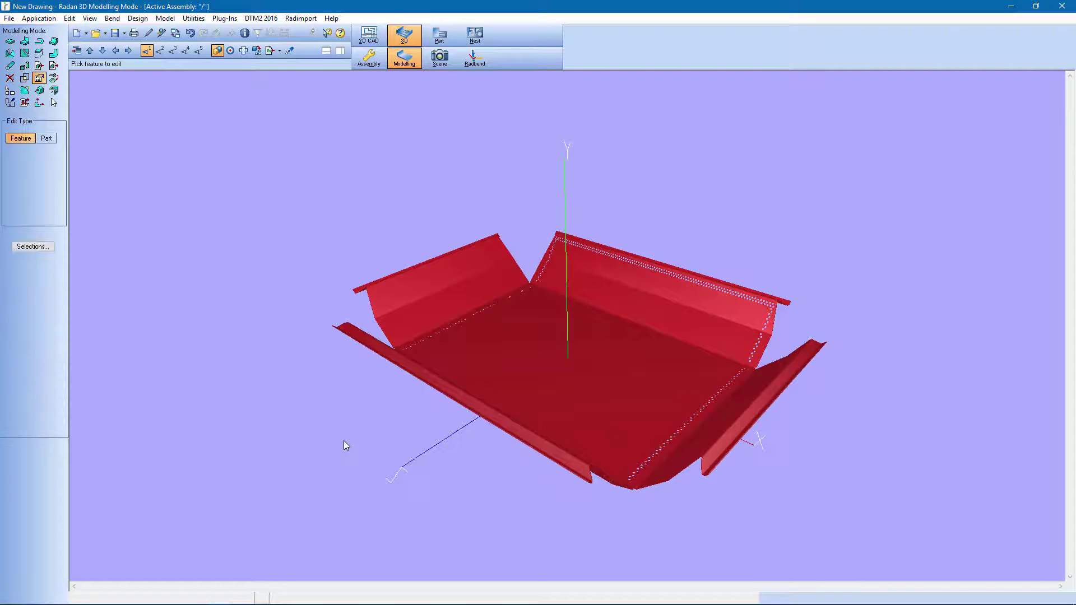
left_click(191, 33)
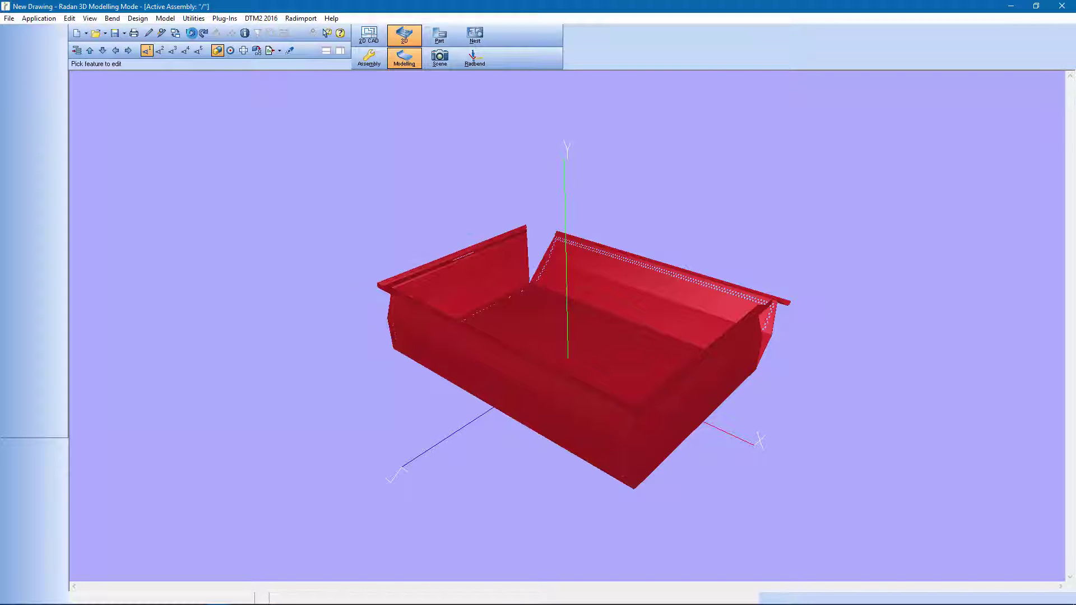
left_click(204, 34)
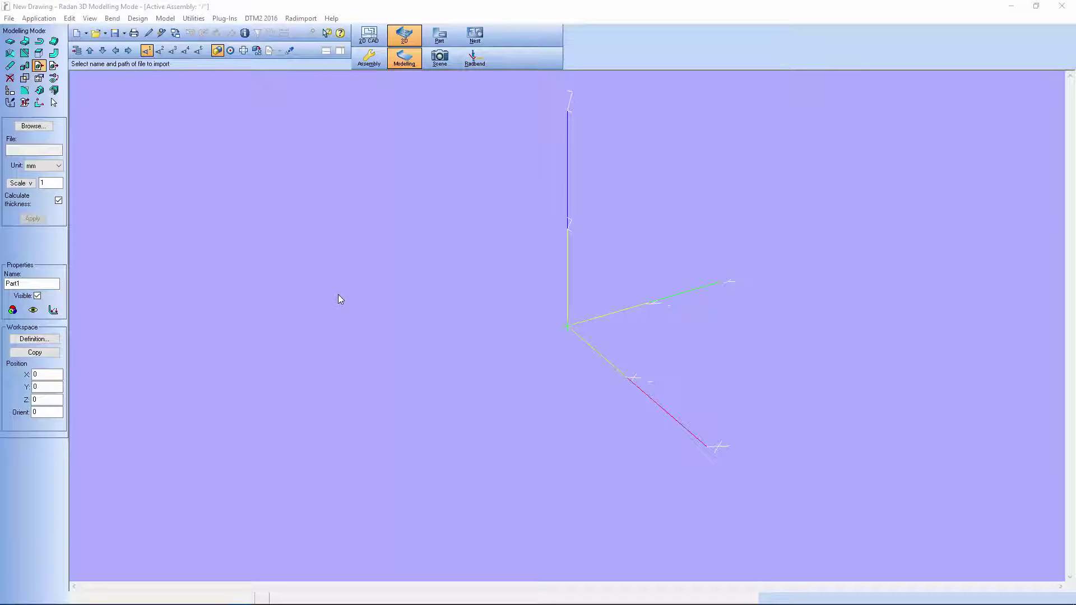
Create a rectangular base sheet with X 300 and Y 200 in the empty drawing.
left_click(10, 42)
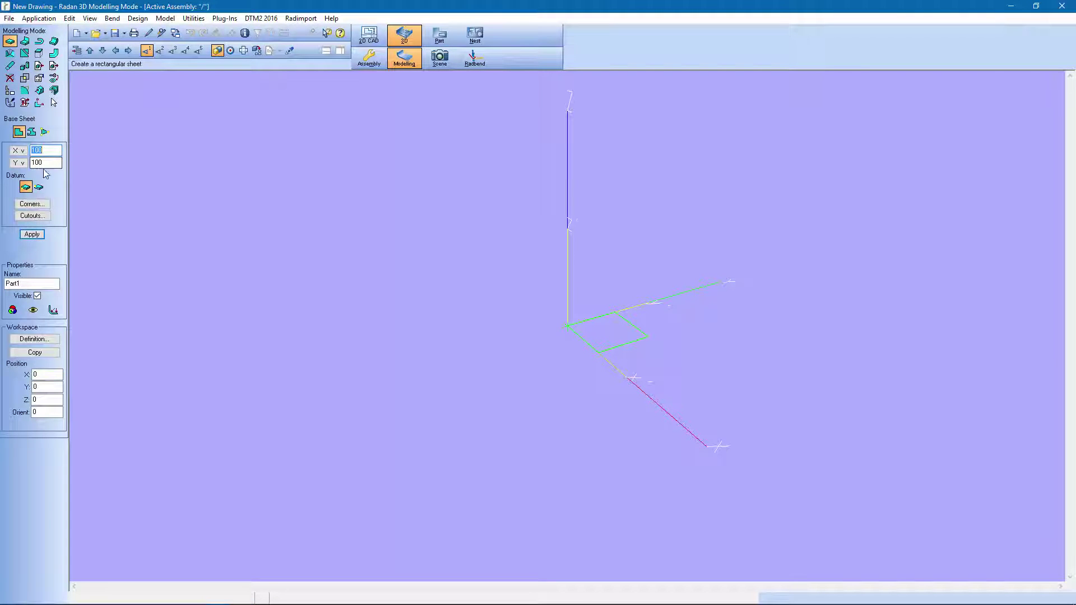
type("300")
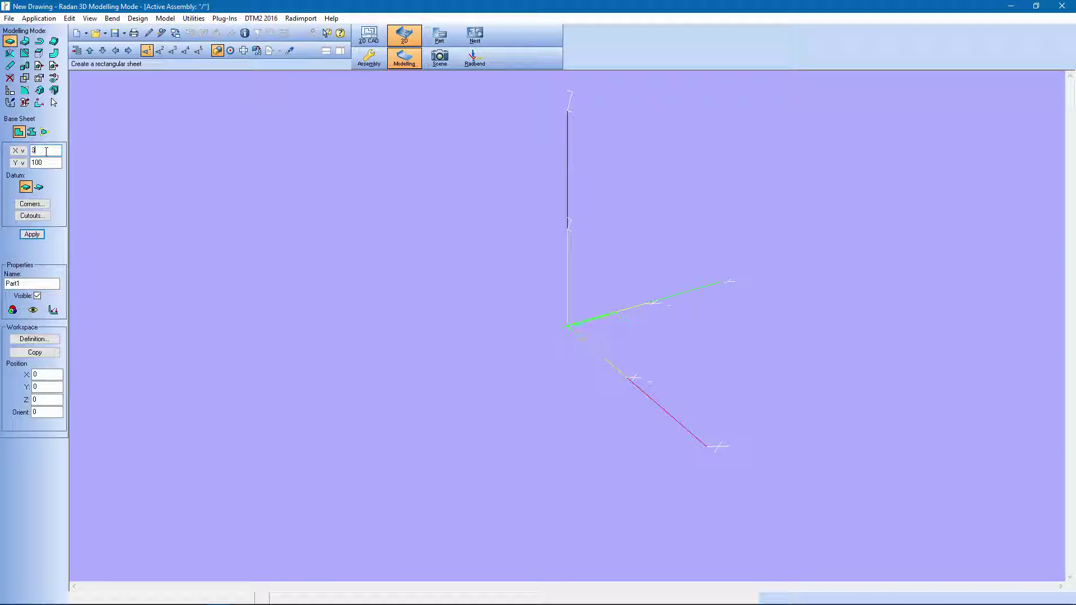
key("Tab")
left_click(51, 162)
double_click(51, 162)
type("200")
left_click(32, 234)
middle_click(652, 338)
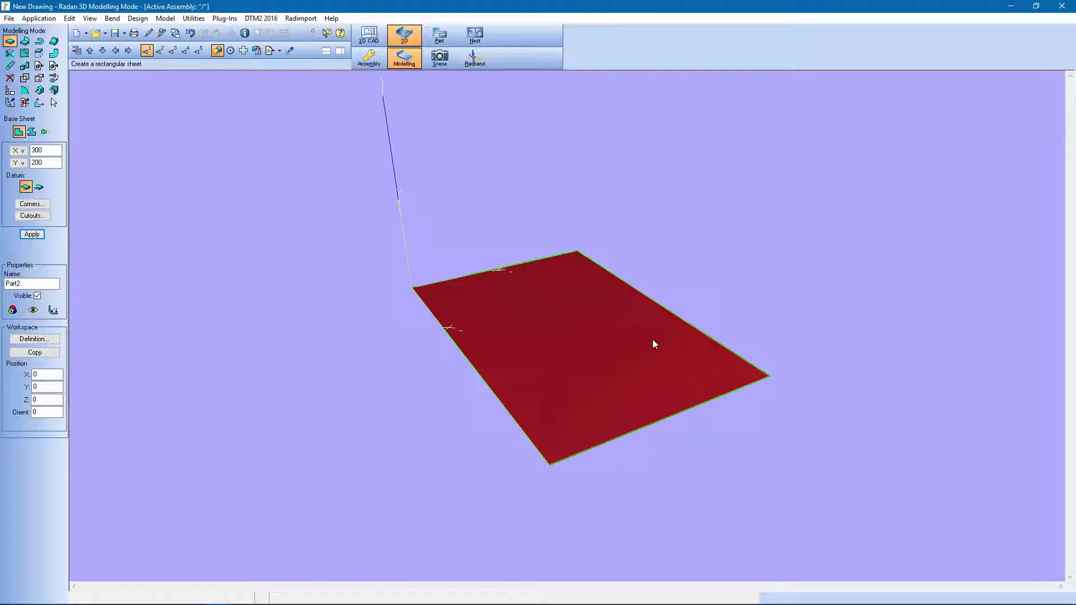
Add a rectangular sheet of length 25 at 90 degrees along the base sheet's far short edge, pointing upward.
left_click(25, 41)
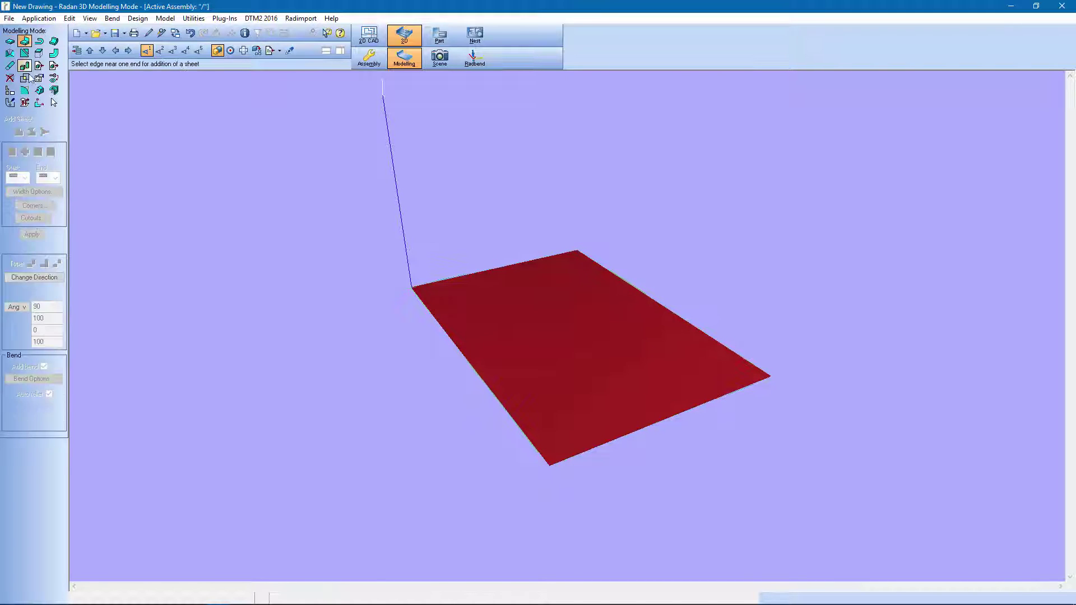
left_click(487, 272)
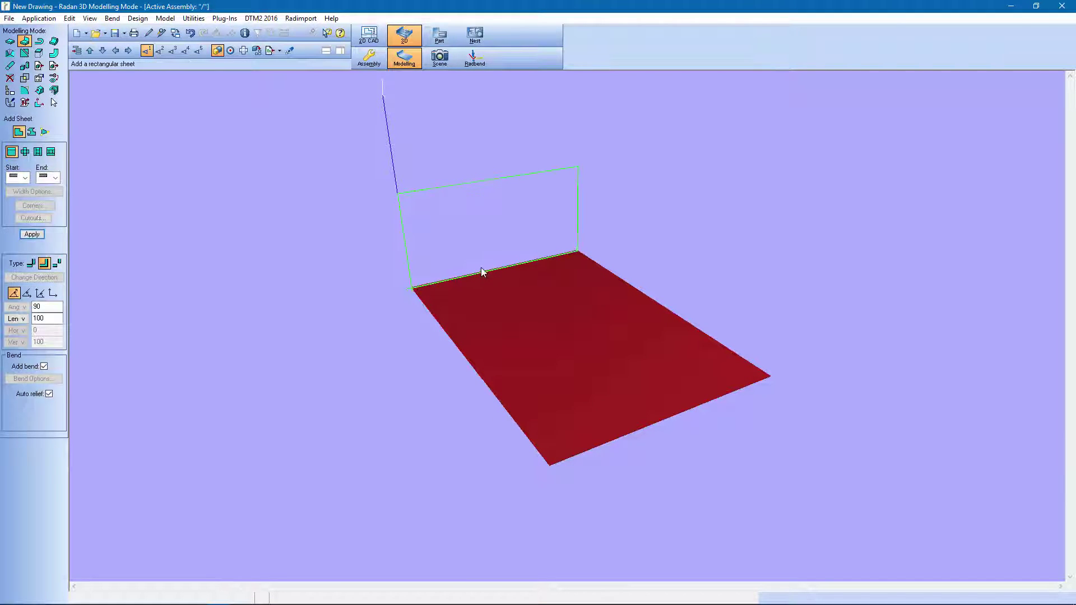
double_click(52, 317)
type("25")
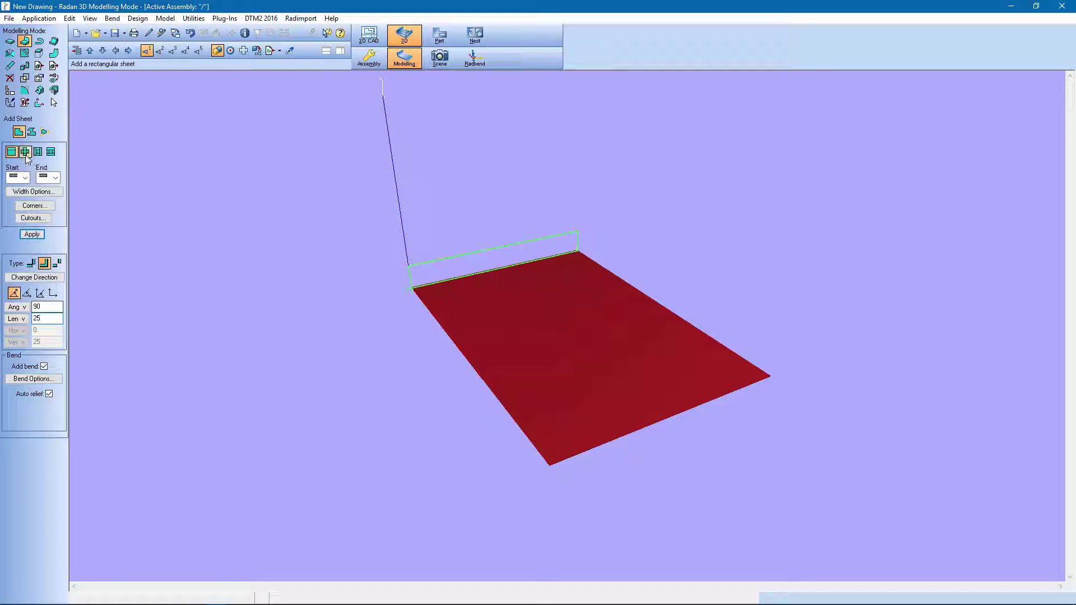
left_click(32, 234)
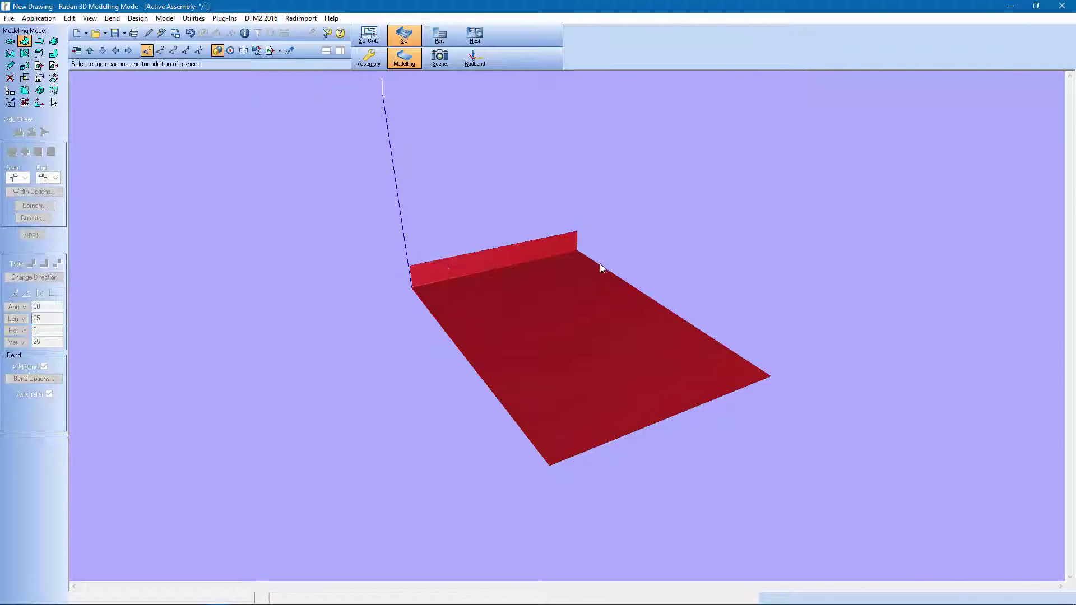
Add upright sheets of length 25 at 90 degrees along both long edges of the base sheet.
left_click(600, 265)
left_click(37, 234)
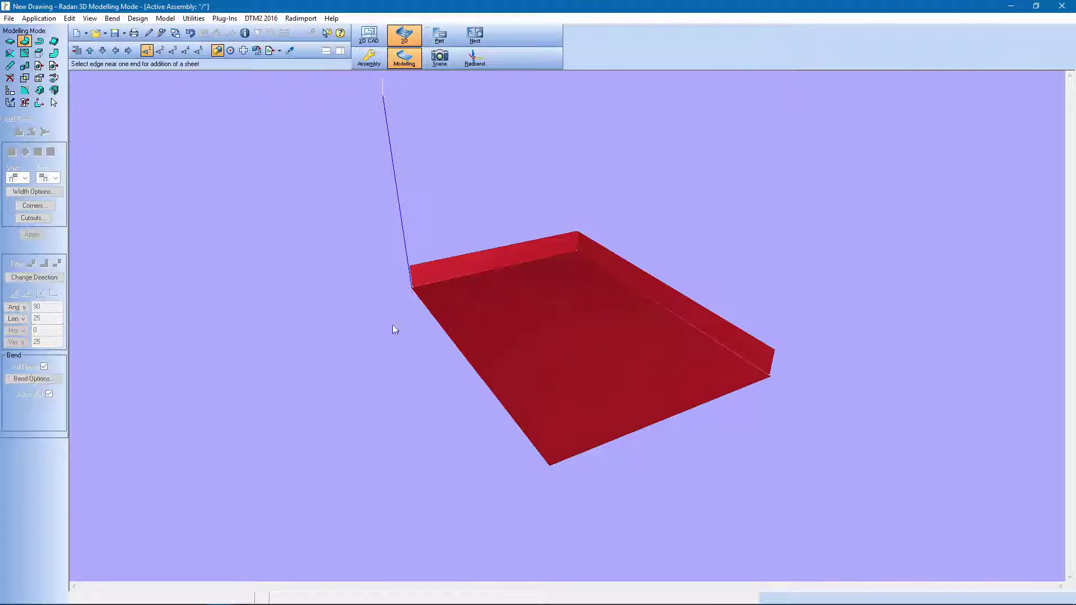
left_click(446, 334)
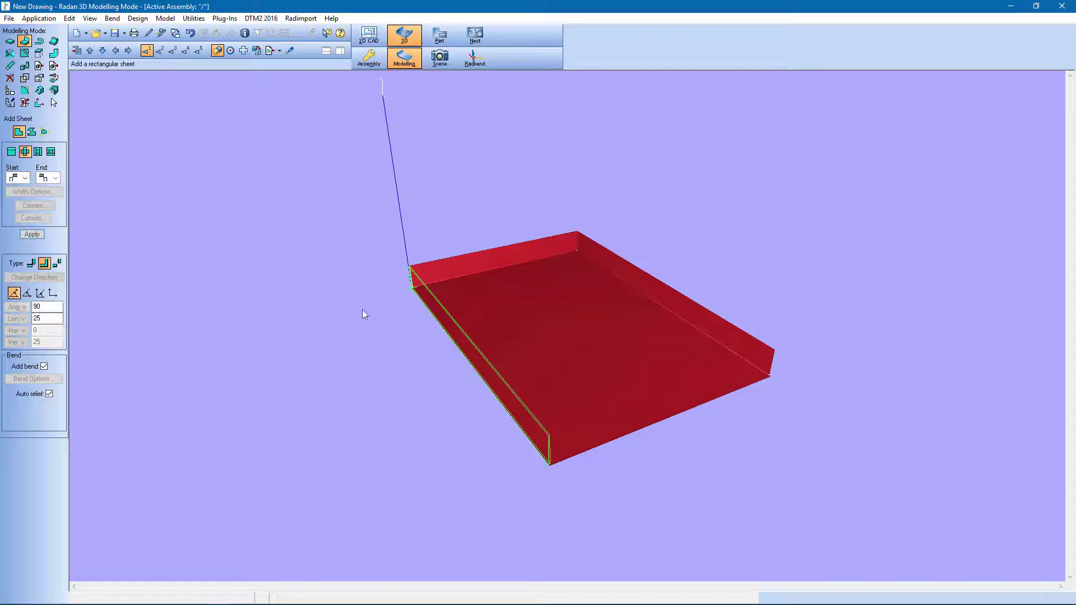
left_click(32, 234)
Add a 25-long sheet at 90 degrees along the near short edge of the base, turned upward to close the tray.
left_click(683, 415)
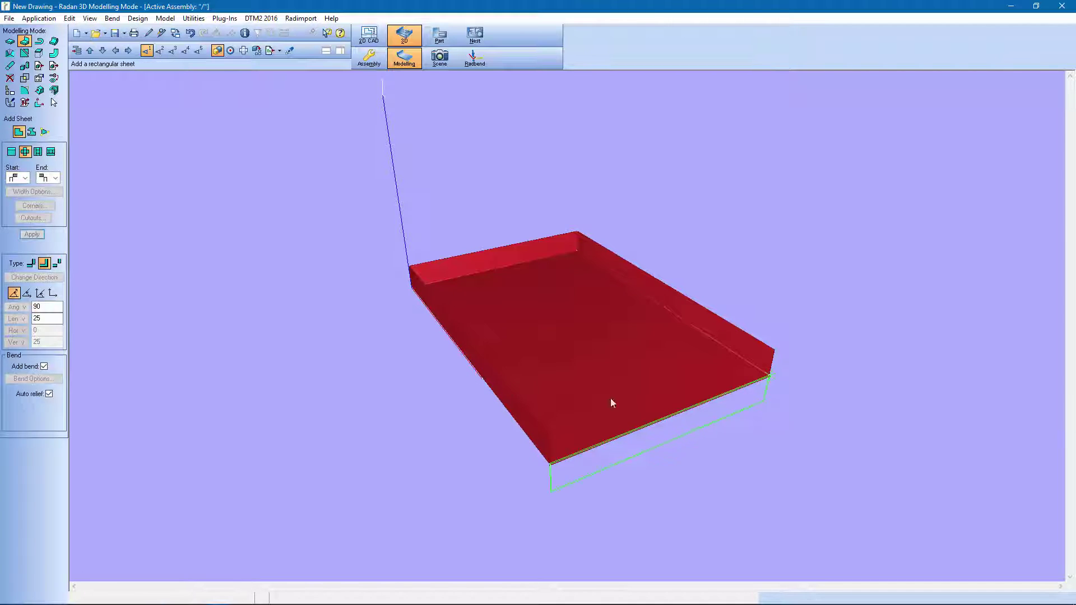
left_click(43, 264)
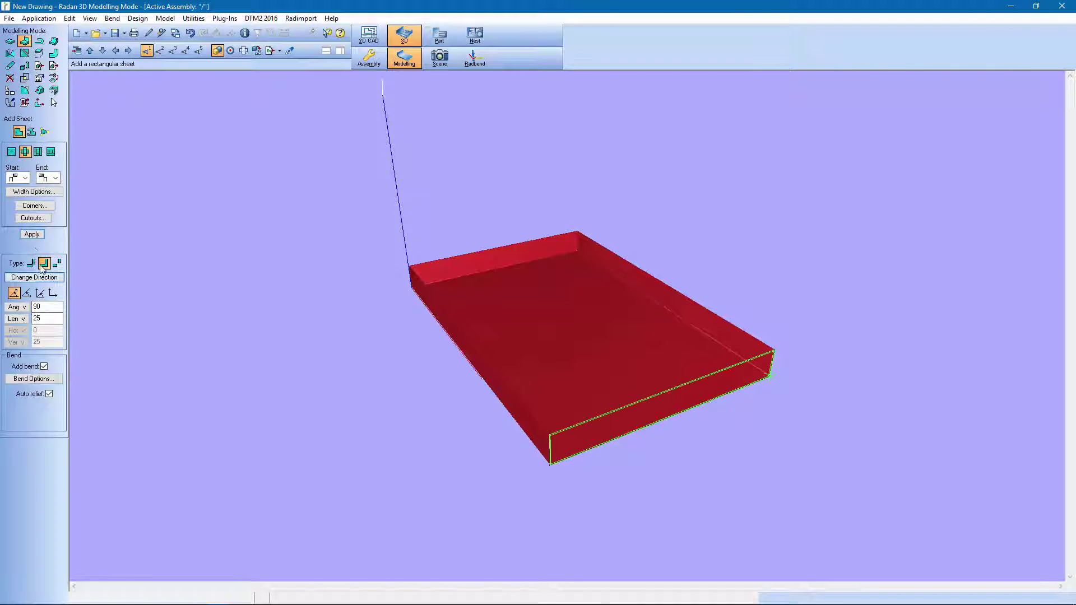
left_click(33, 234)
Add outward return sheets of length 25 at 90 degrees along the upper edges of both long walls.
left_click(470, 341)
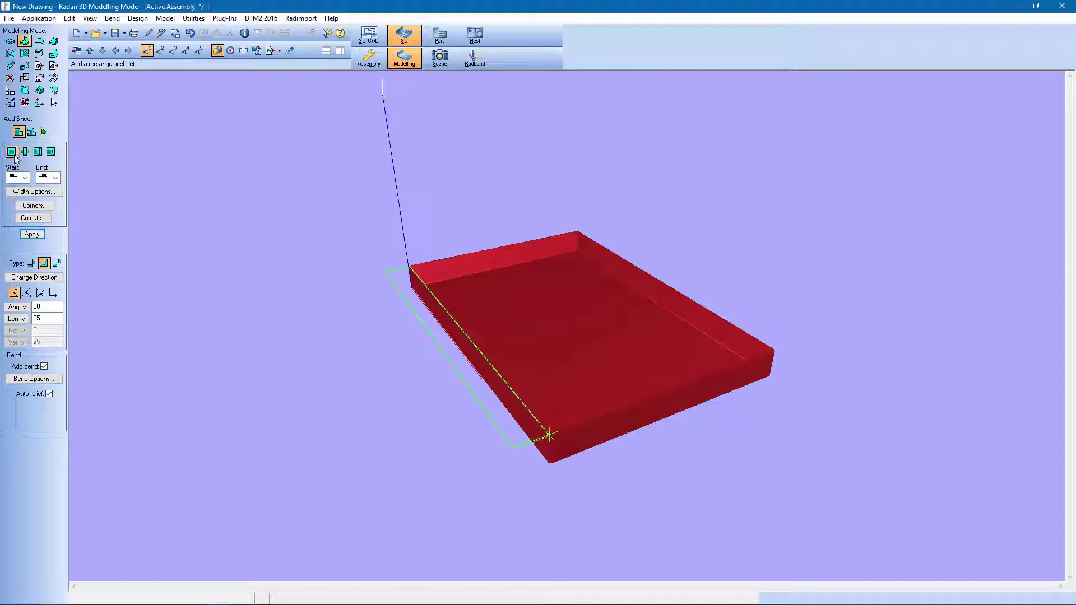
left_click(32, 234)
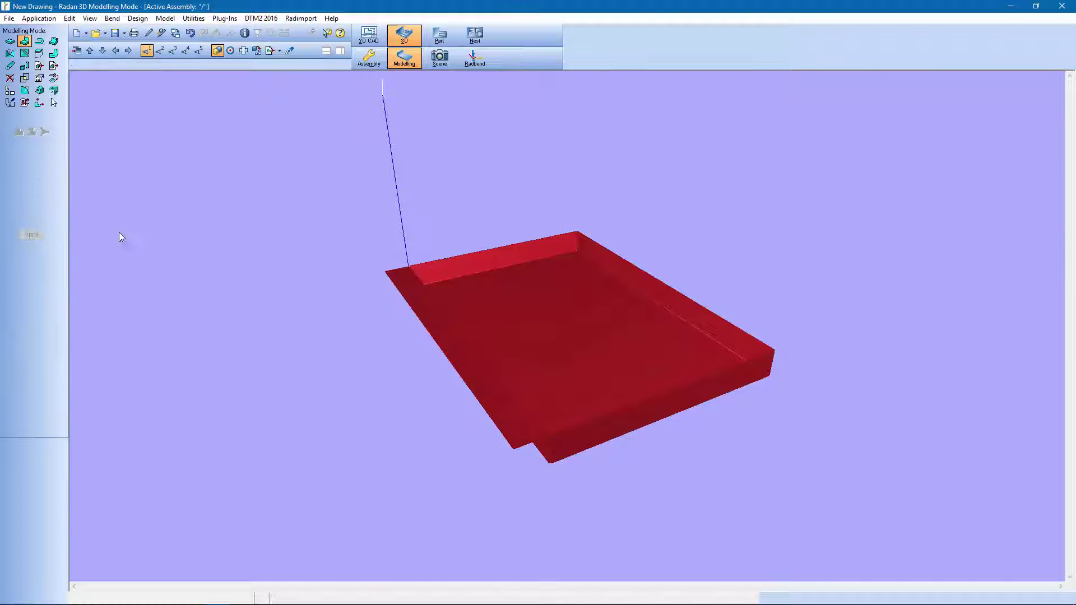
left_click(709, 310)
left_click(44, 263)
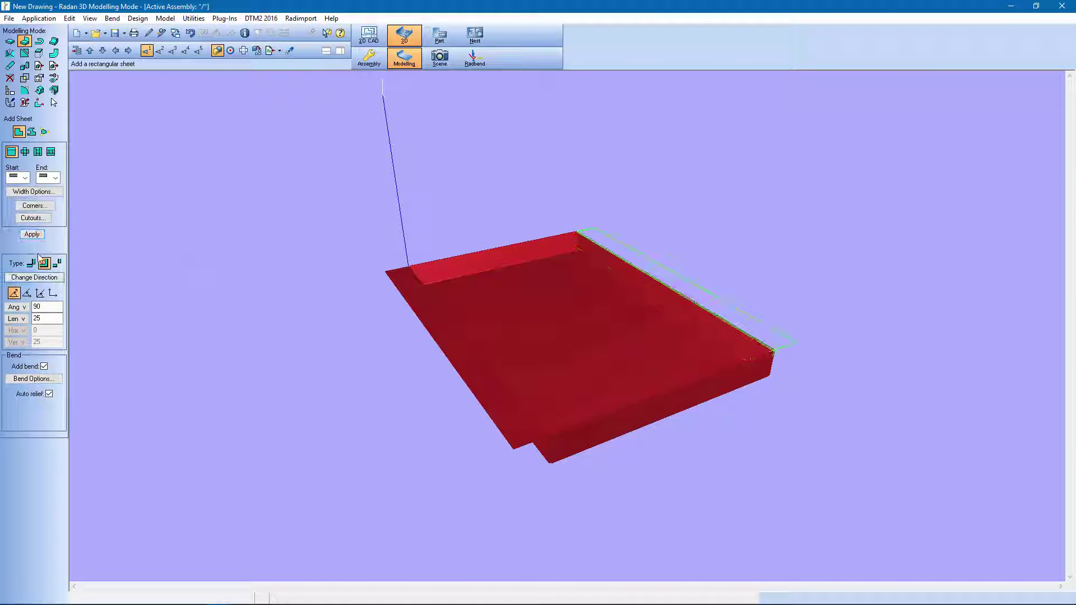
left_click(32, 235)
Measure the radius of the relief cutout at the tray's far lower corner.
middle_click_drag(727, 500, 766, 352)
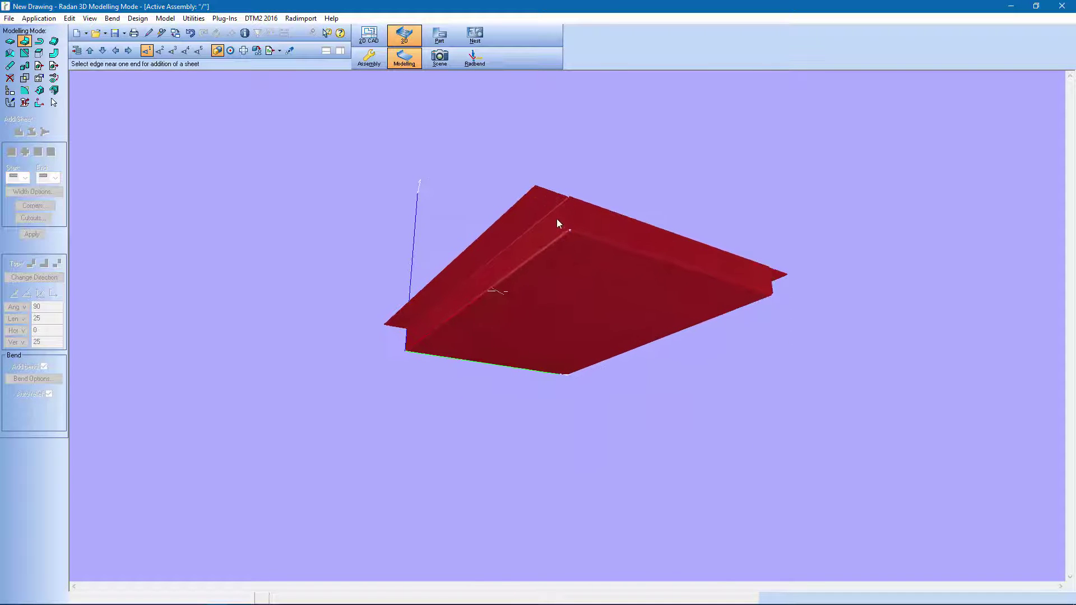
scroll(593, 242, "up", 5)
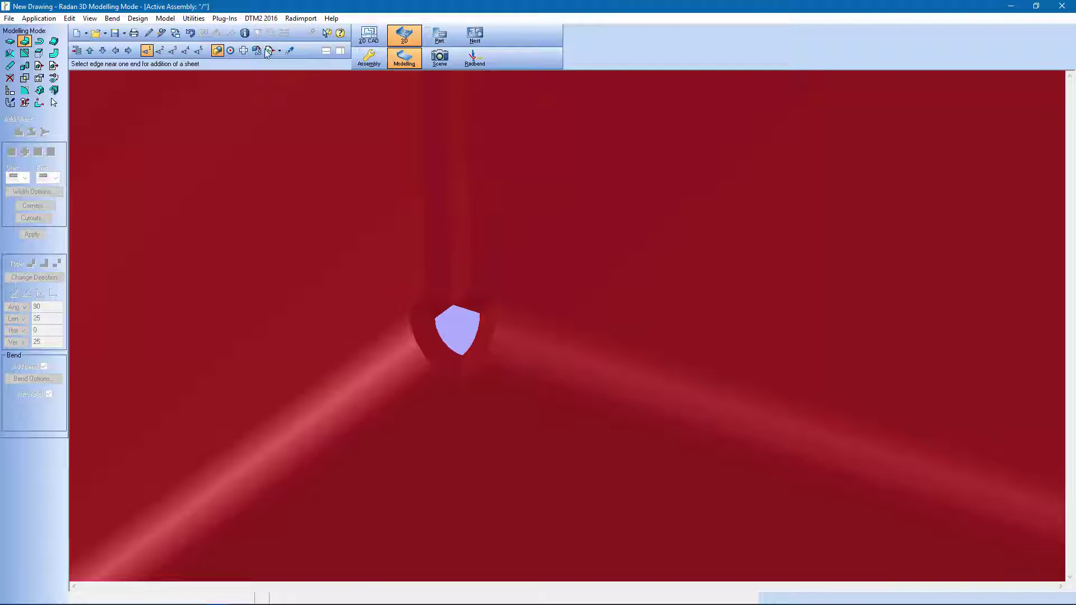
left_click(245, 33)
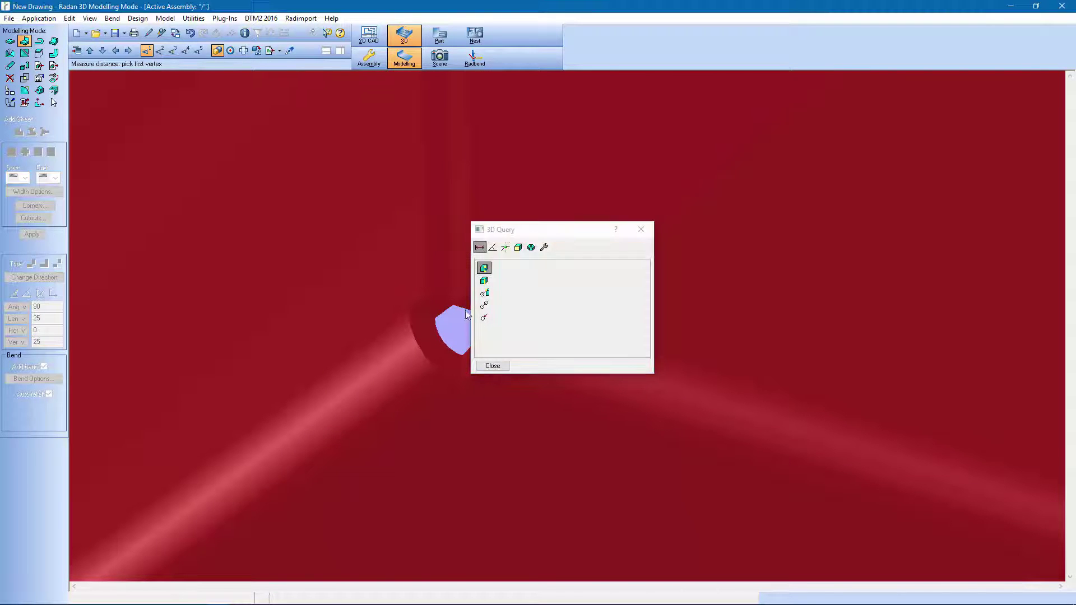
left_click(484, 317)
left_click(438, 335)
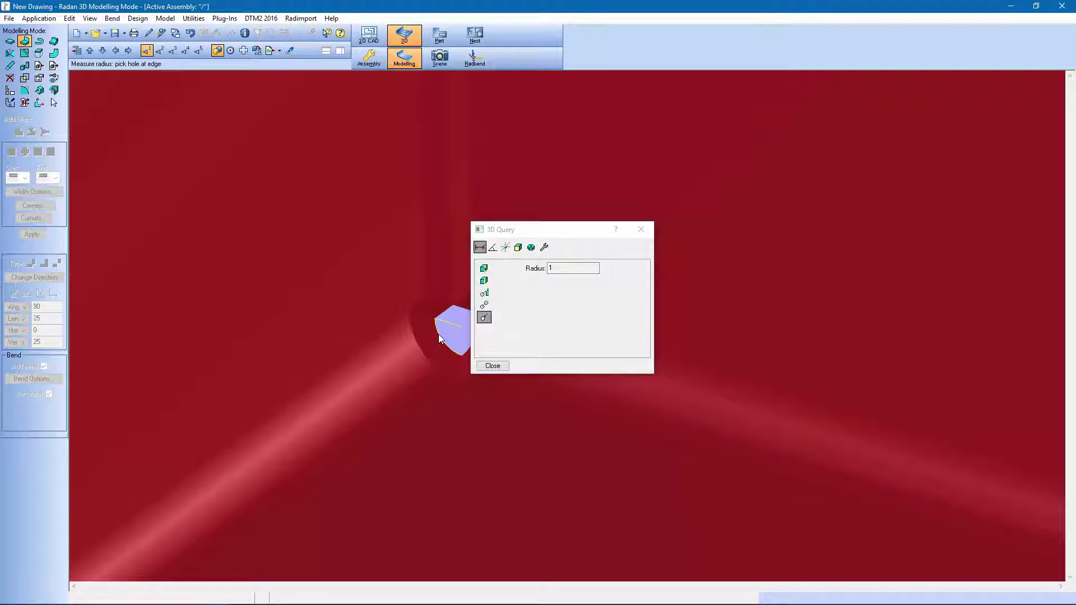
left_click(493, 366)
Select the tray part and adjust its bends using tooling information.
middle_click(532, 308)
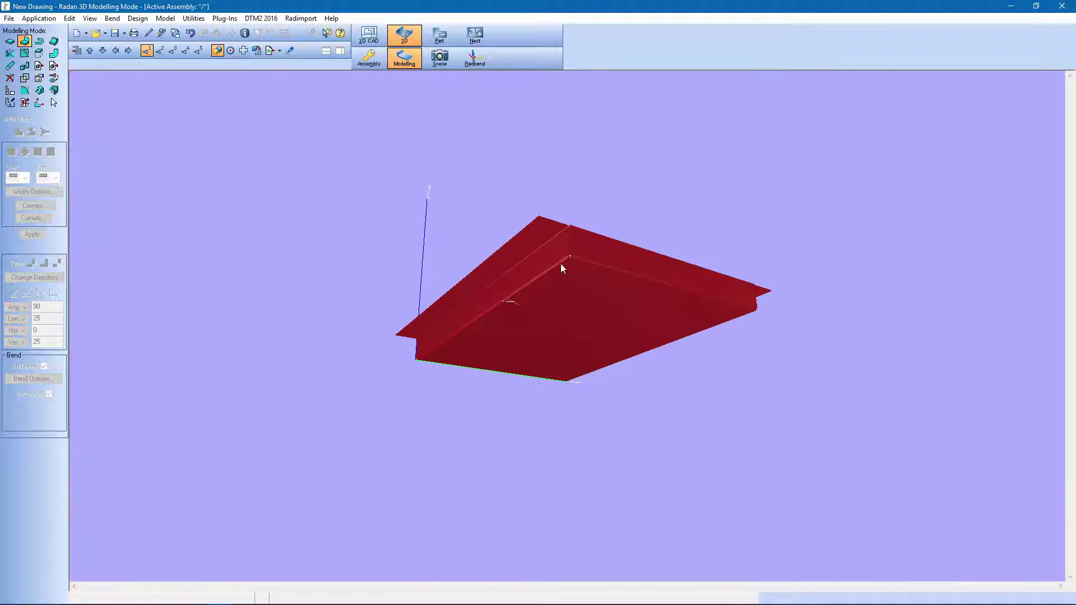
middle_click_drag(600, 255, 610, 388)
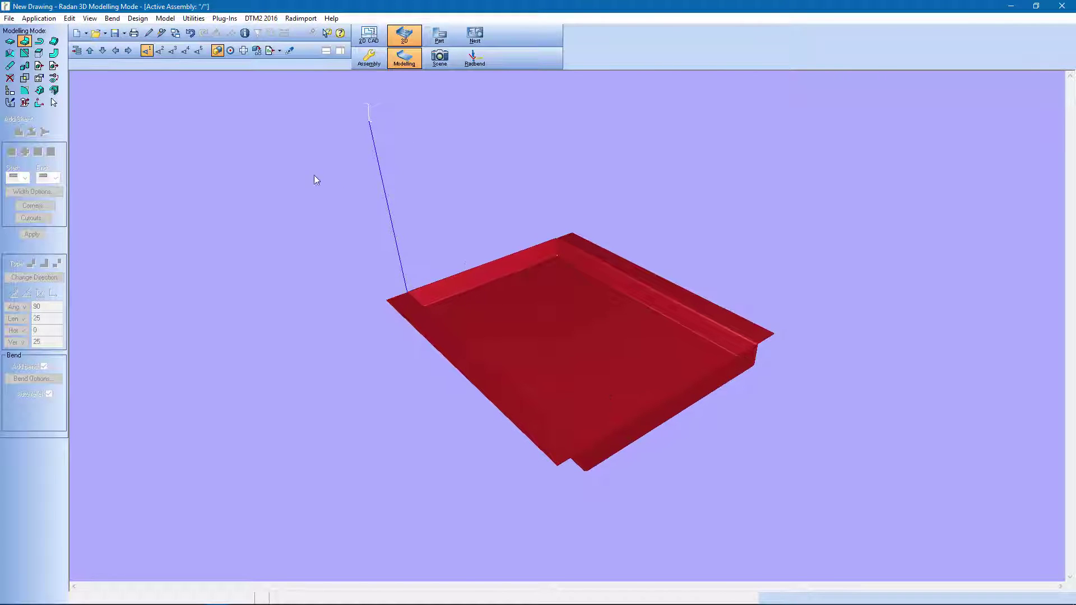
left_click(54, 102)
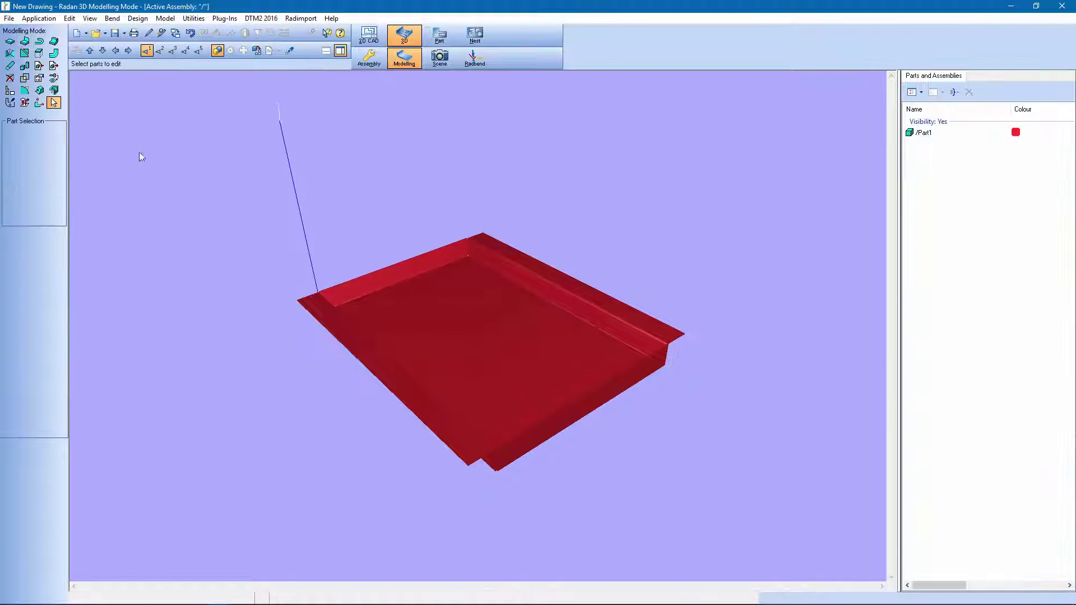
right_click(448, 296)
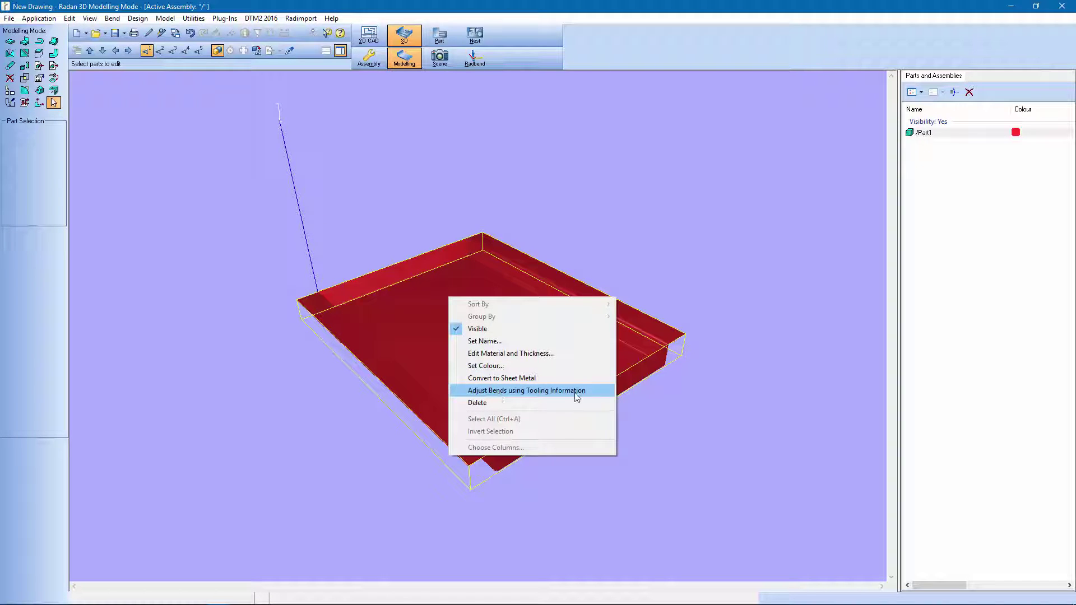
left_click(490, 391)
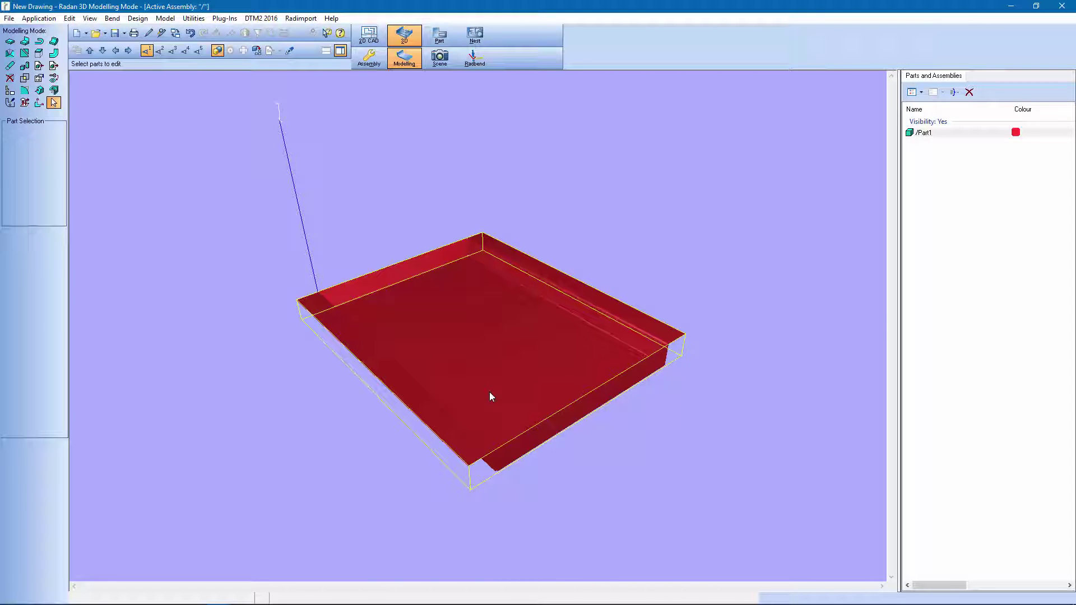
Measure the radius of the corner relief cutout again on the tray with adjusted bends.
middle_click_drag(495, 392, 474, 230)
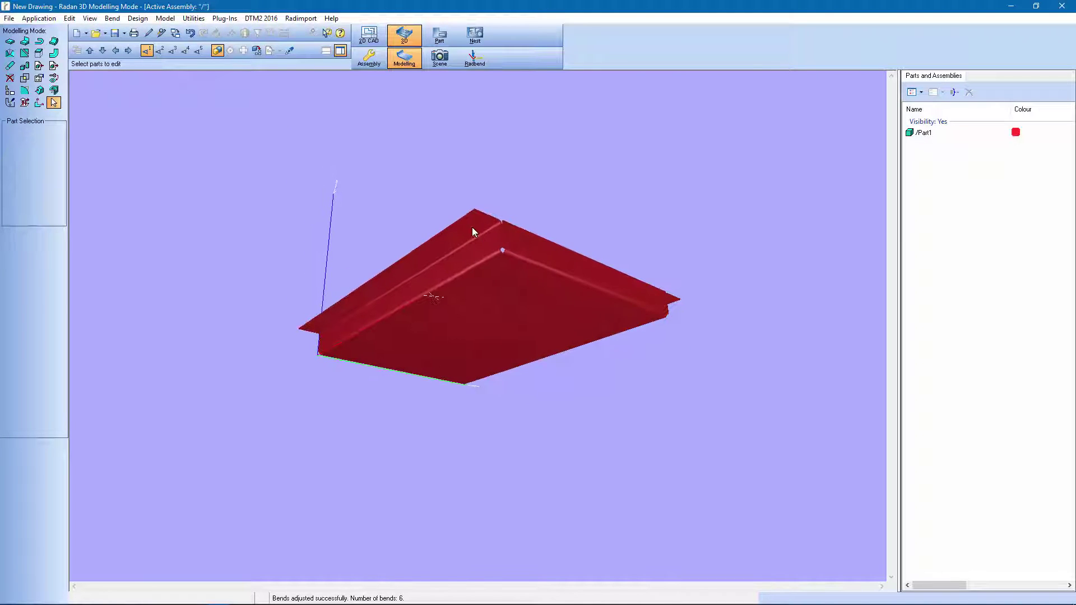
scroll(547, 277, "up", 5)
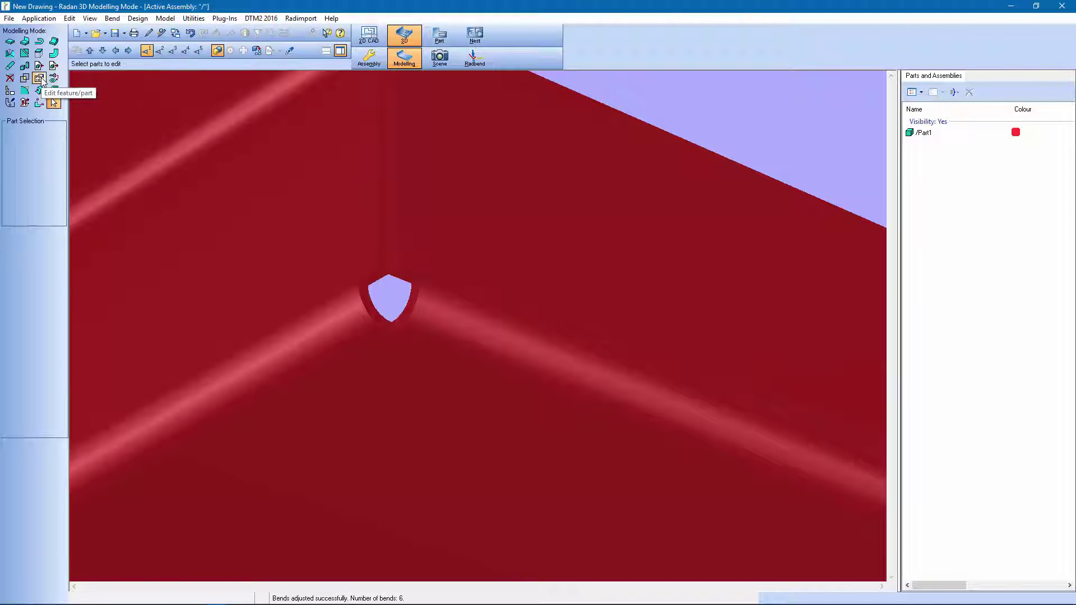
left_click(39, 78)
left_click(245, 34)
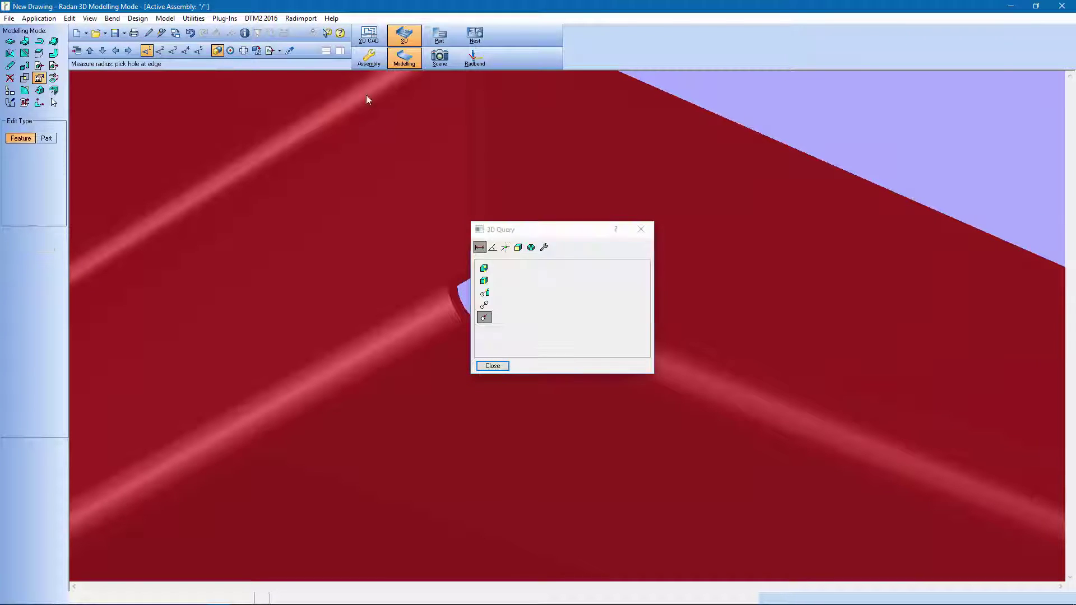
left_click_drag(555, 222, 693, 182)
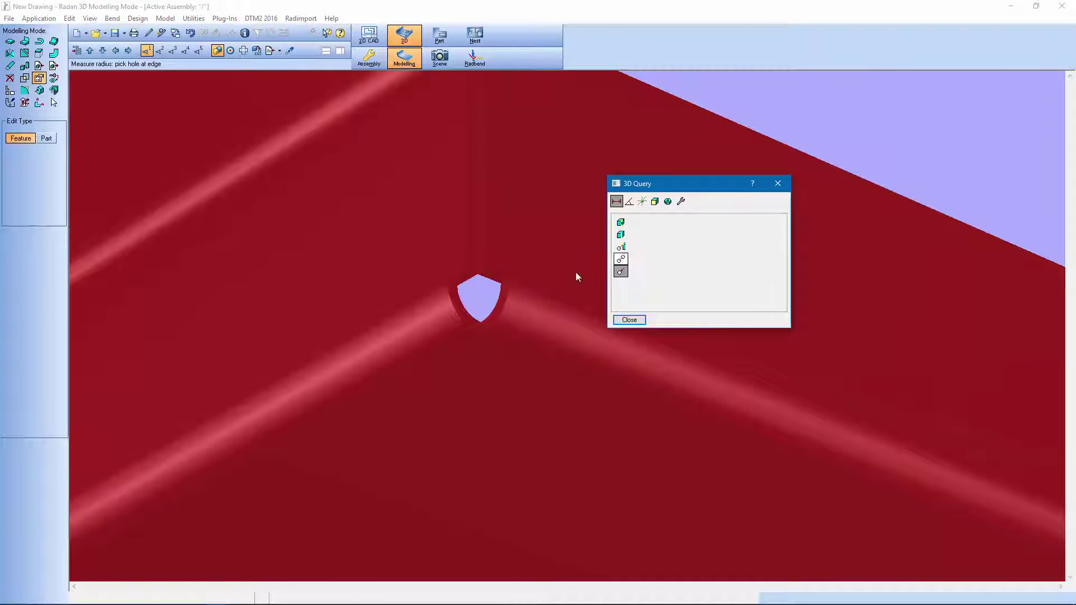
left_click(463, 303)
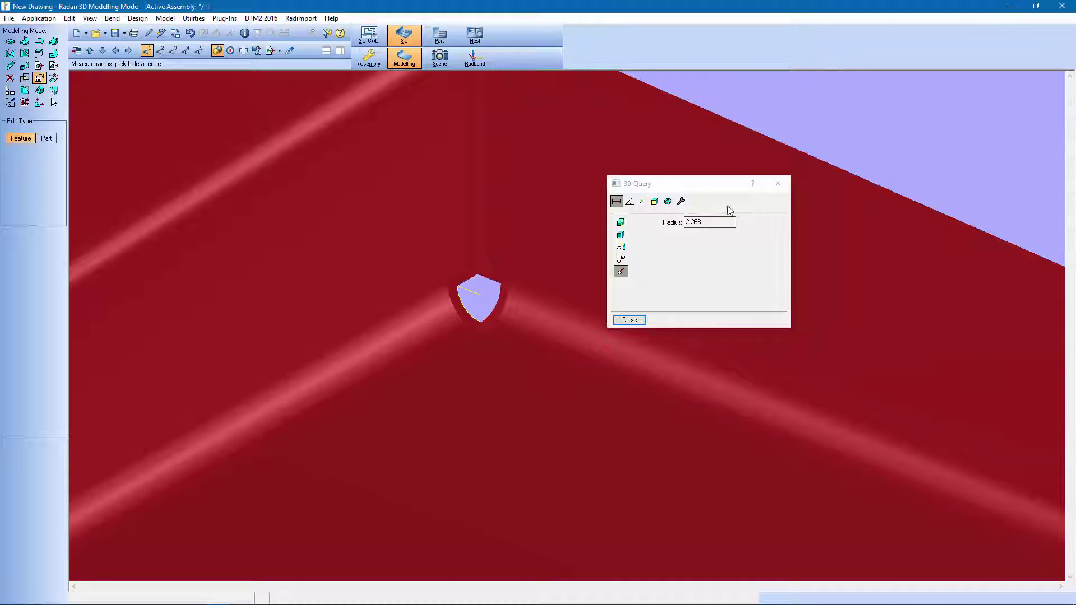
left_click(678, 243)
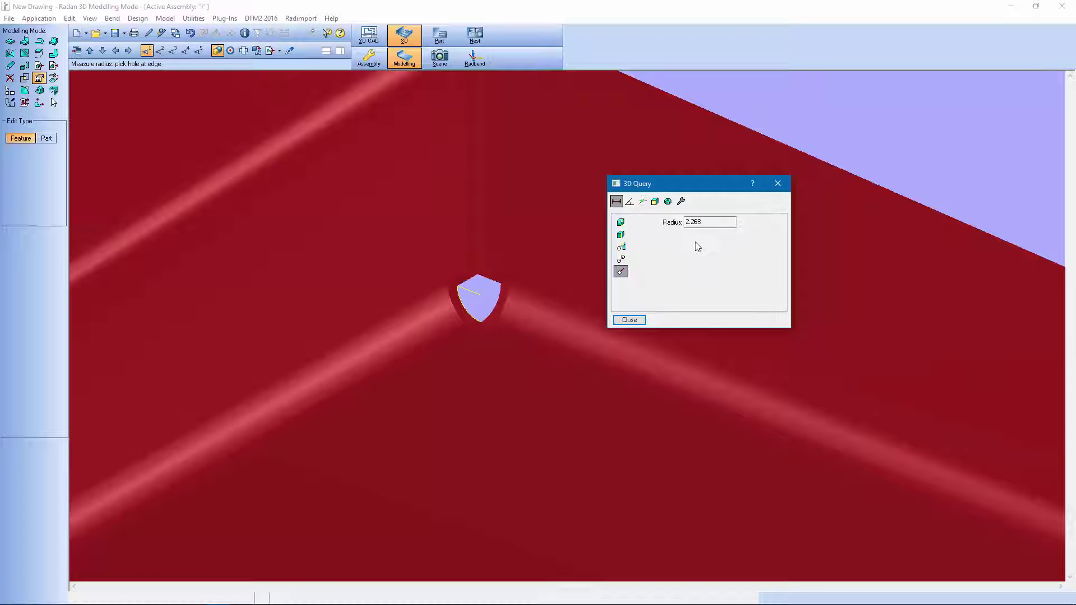
left_click(629, 319)
Create a flat development of the tray from its base face and open it in the part editor.
scroll(596, 297, "down", 10)
middle_click_drag(647, 187, 660, 334)
left_click_drag(335, 186, 789, 478)
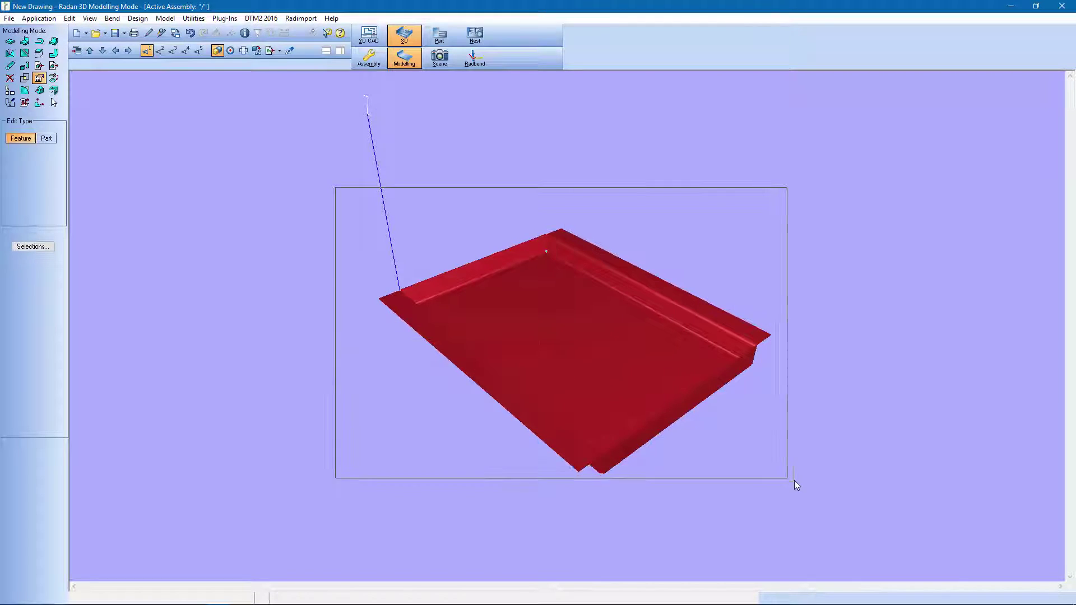
left_click(257, 50)
left_click(493, 326)
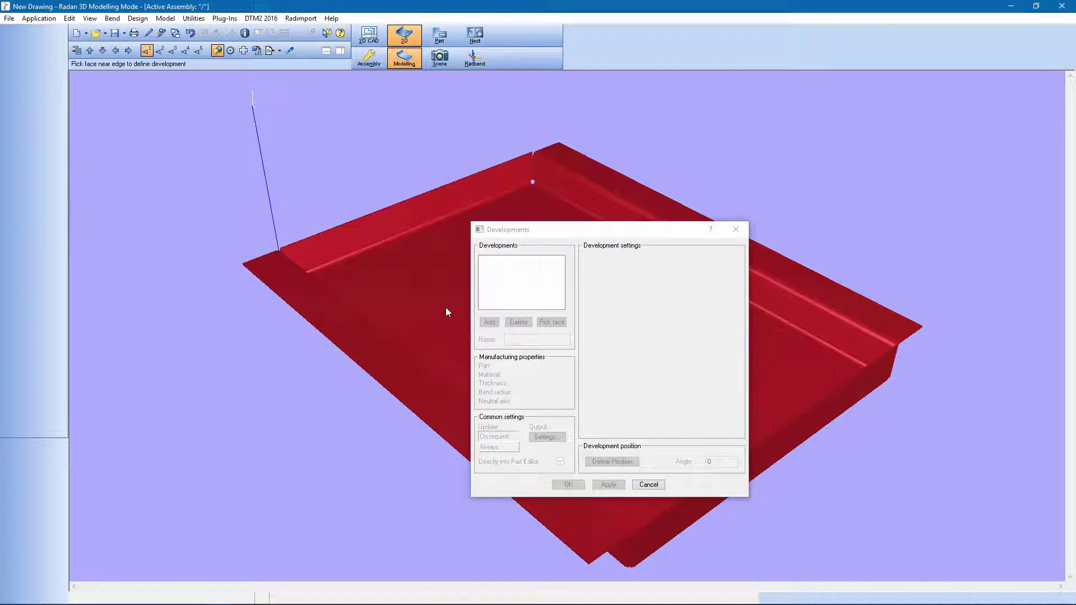
left_click(446, 307)
left_click(568, 485)
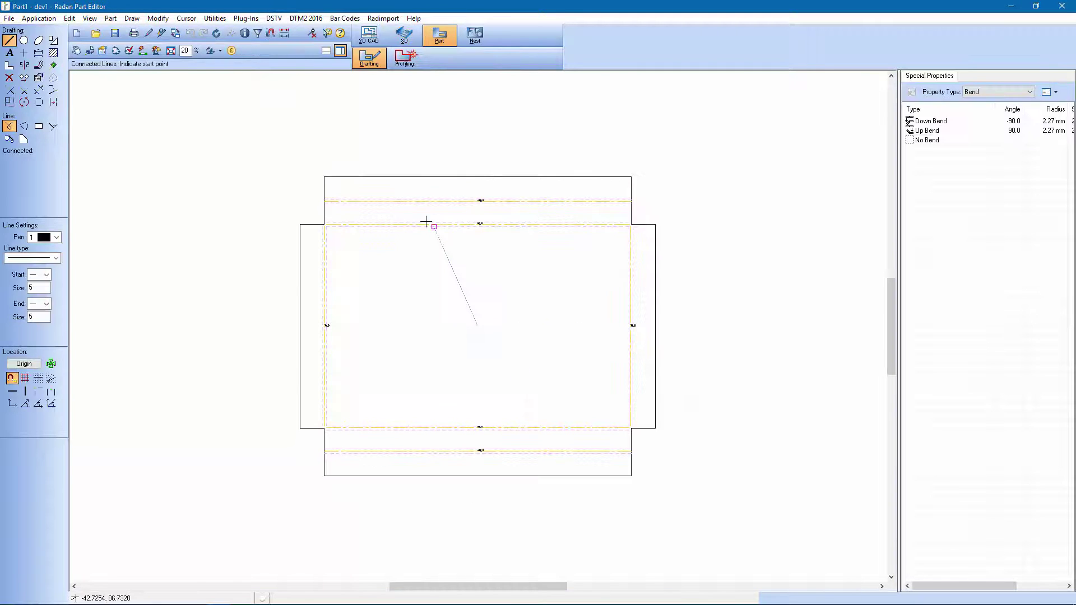
left_click_drag(595, 424, 707, 505)
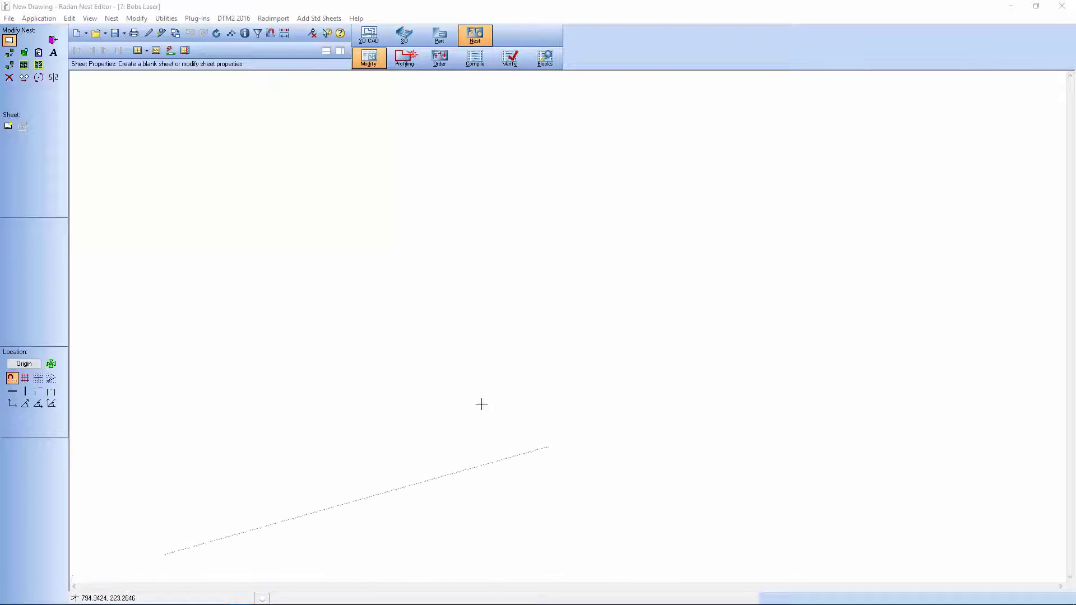
In the Nest Editor, open the recent project commonCutTag.rpd and enlarge its parts list area.
left_click(9, 18)
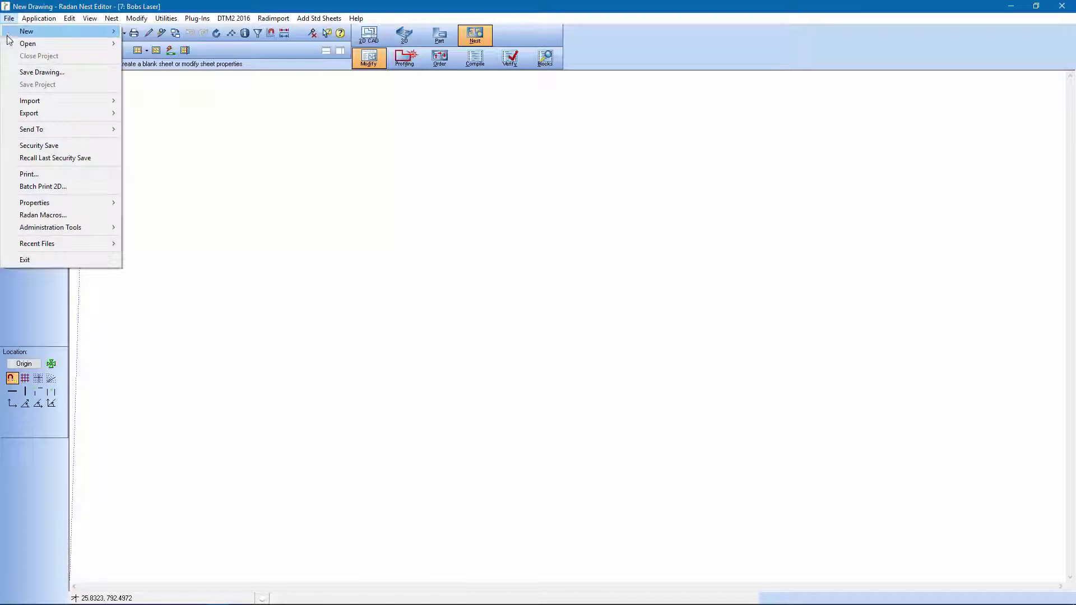
mouse_move(82, 243)
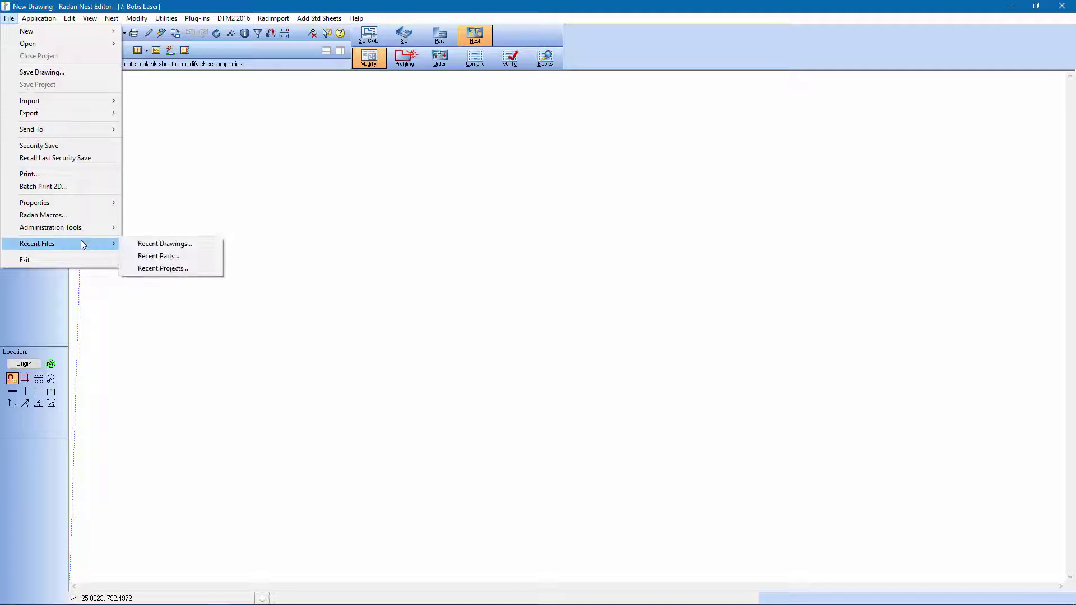
left_click(152, 269)
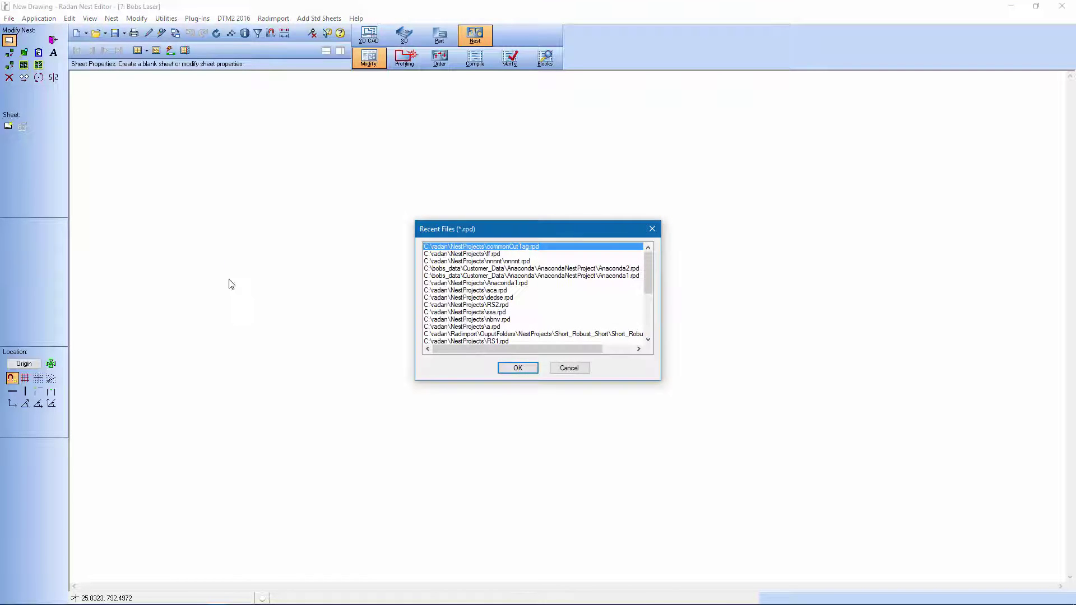
left_click(529, 371)
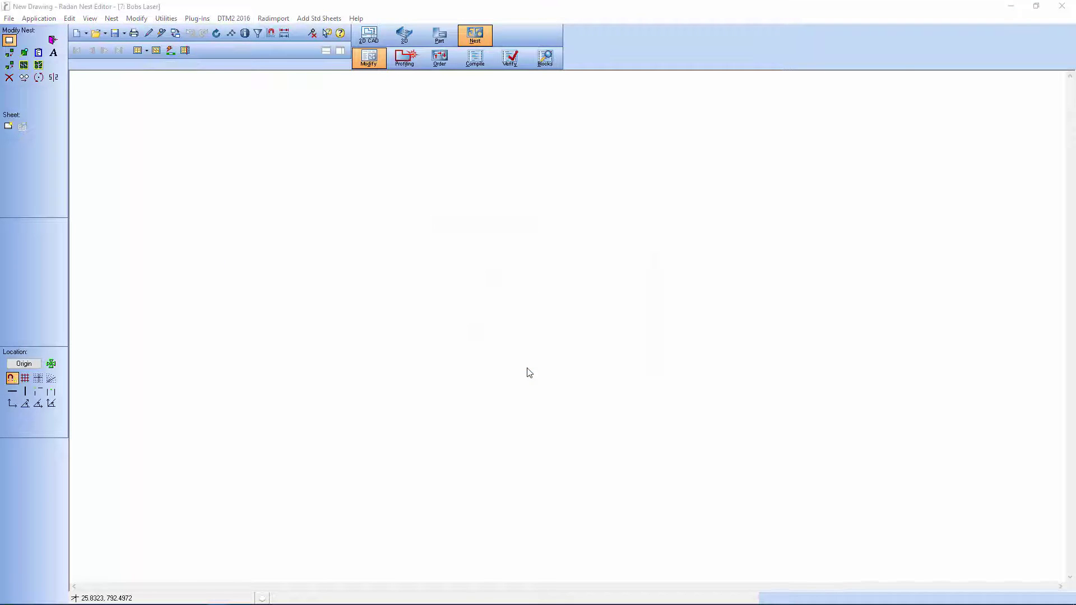
left_click_drag(528, 475, 549, 293)
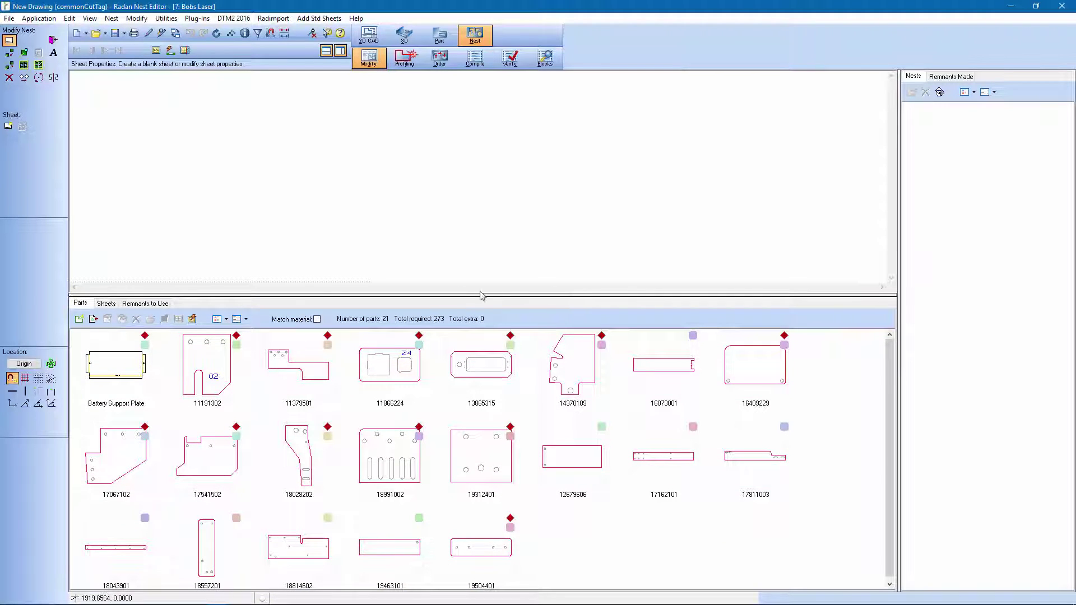
Show the parts list in the Details view and sort it by Common Cutting to bring the Same part entries first.
left_click(226, 319)
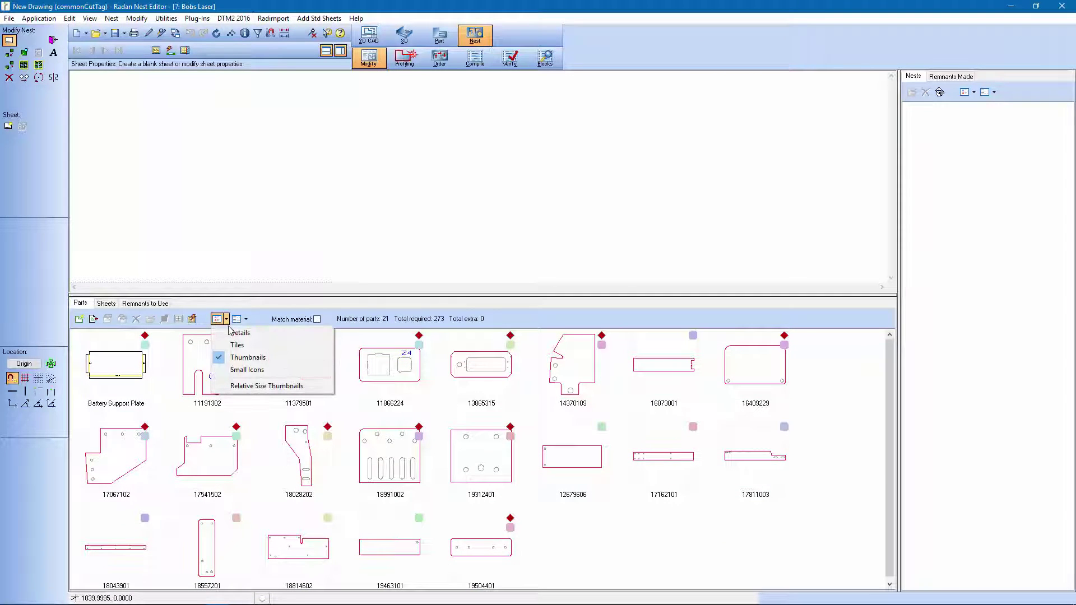
left_click(240, 333)
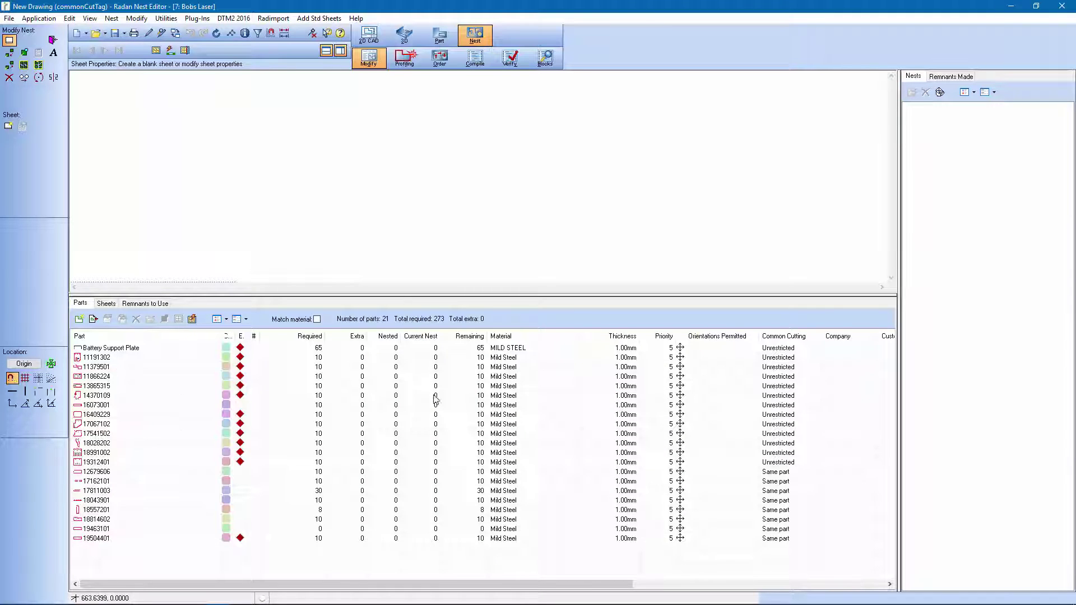
left_click(805, 337)
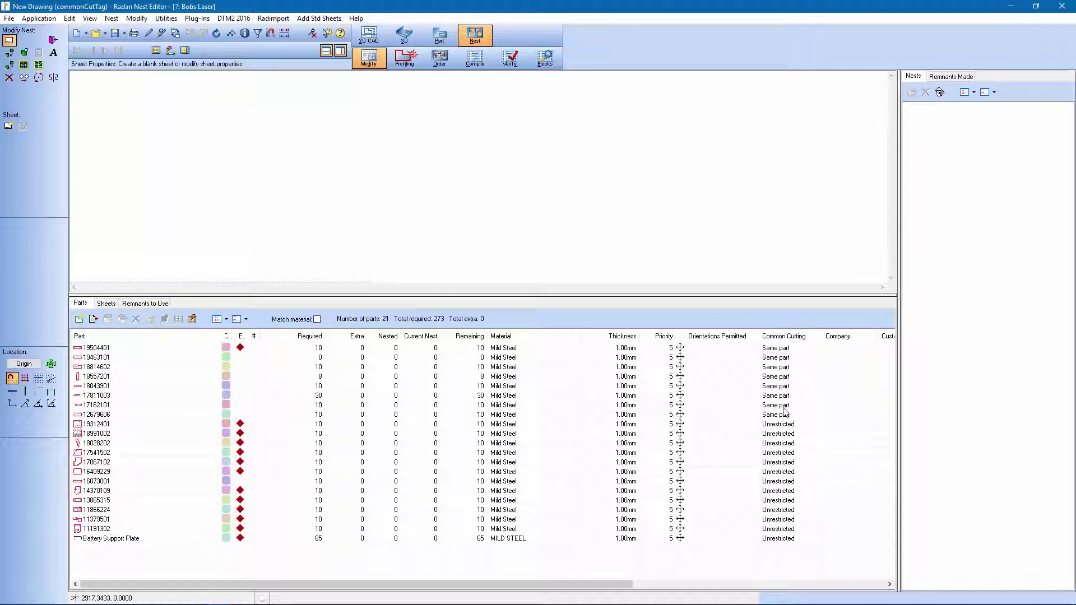
mouse_move(791, 354)
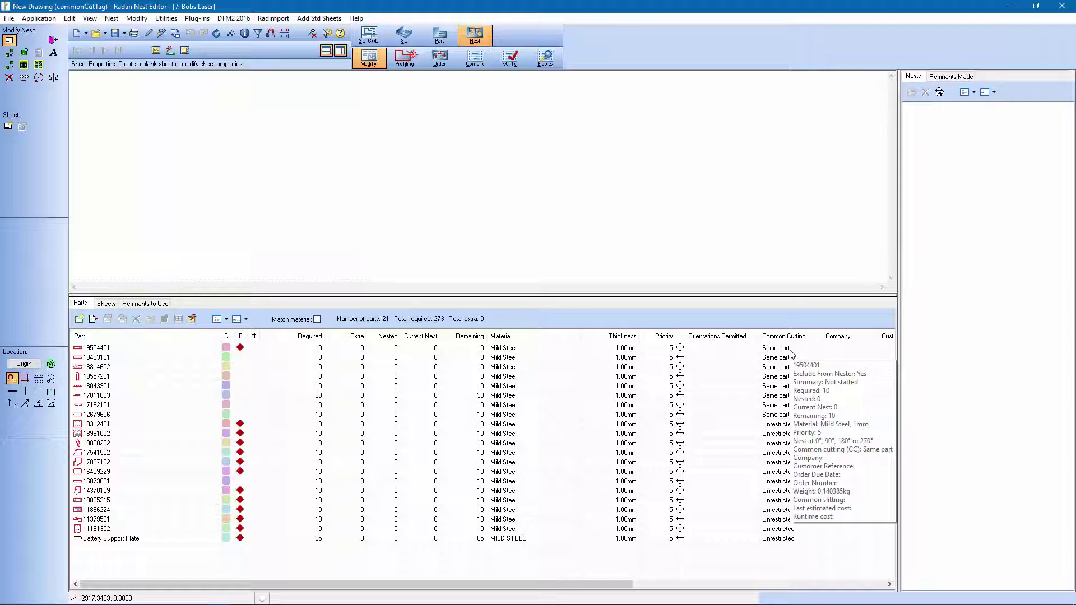
Return the parts list to Thumbnails and shrink it to give the nest drawing more room.
left_click(226, 319)
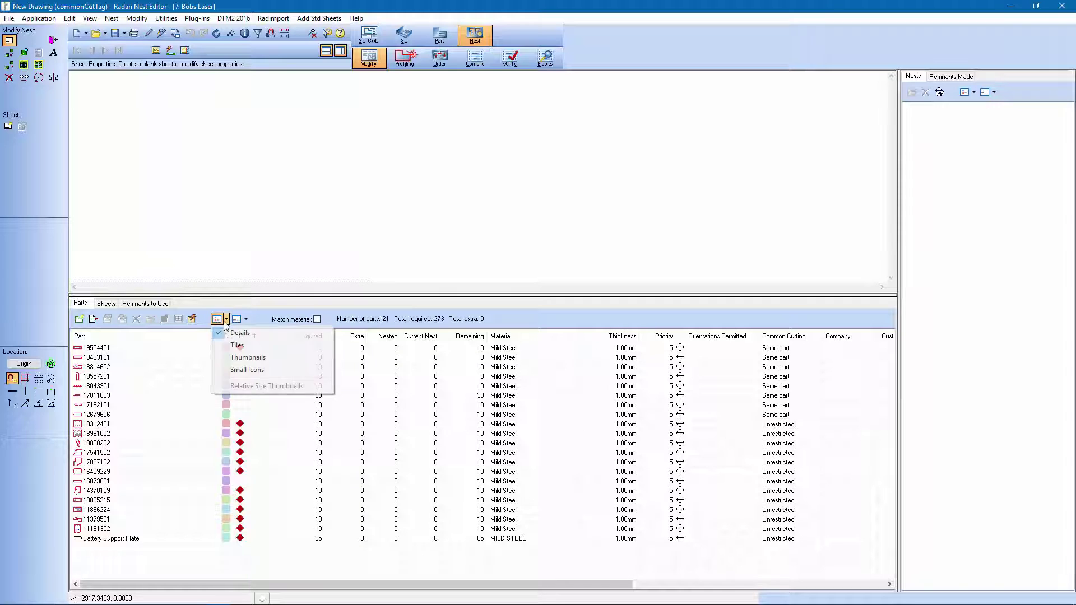
left_click(239, 358)
left_click_drag(384, 295, 401, 475)
Nest the project's parts automatically and accept all proposed nests.
left_click(194, 499)
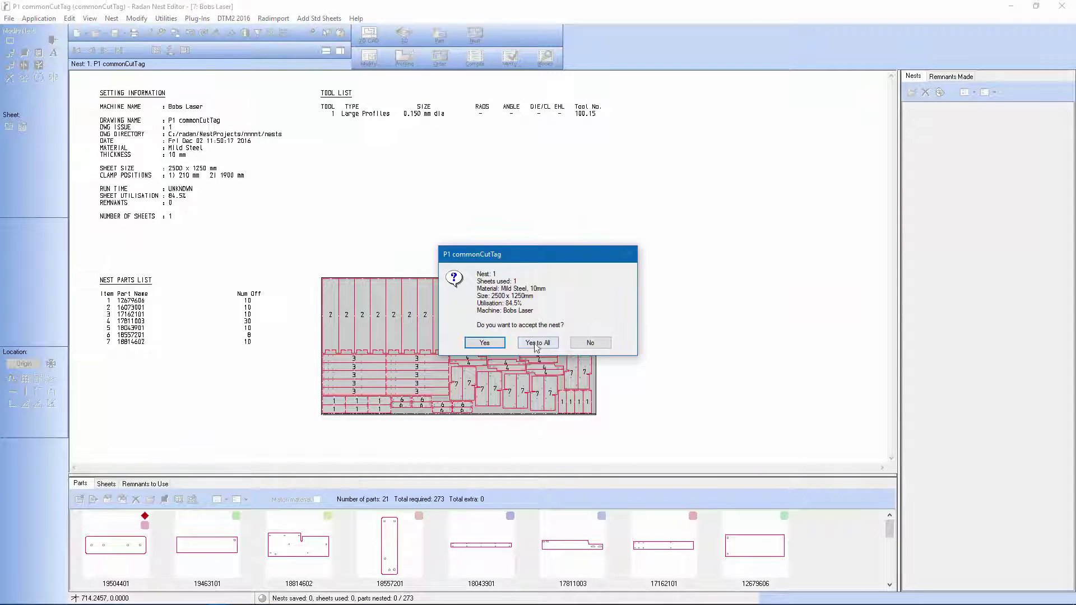
left_click(536, 344)
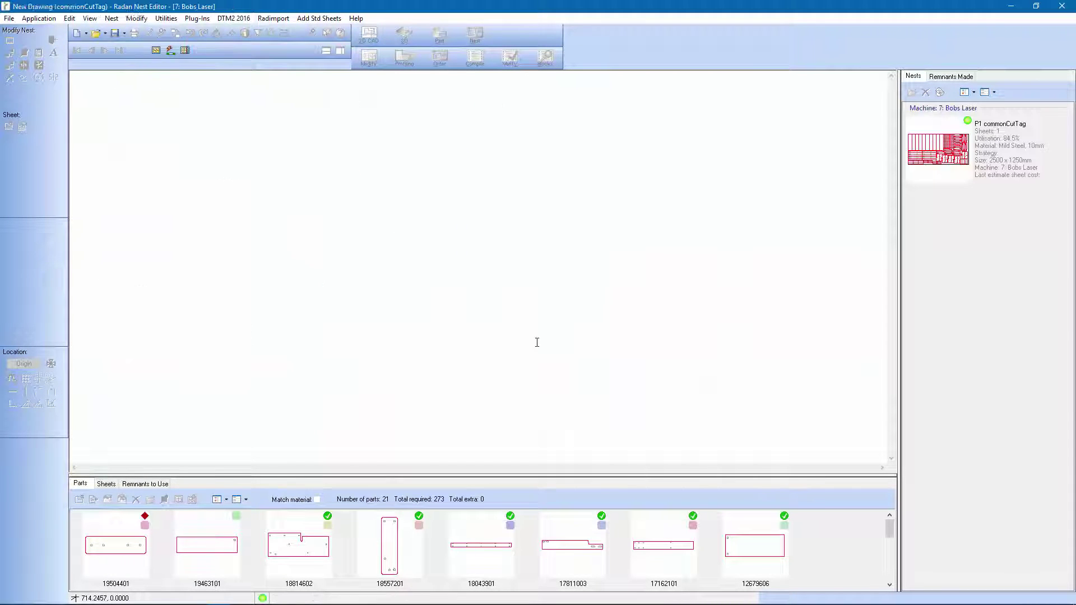
left_click(488, 370)
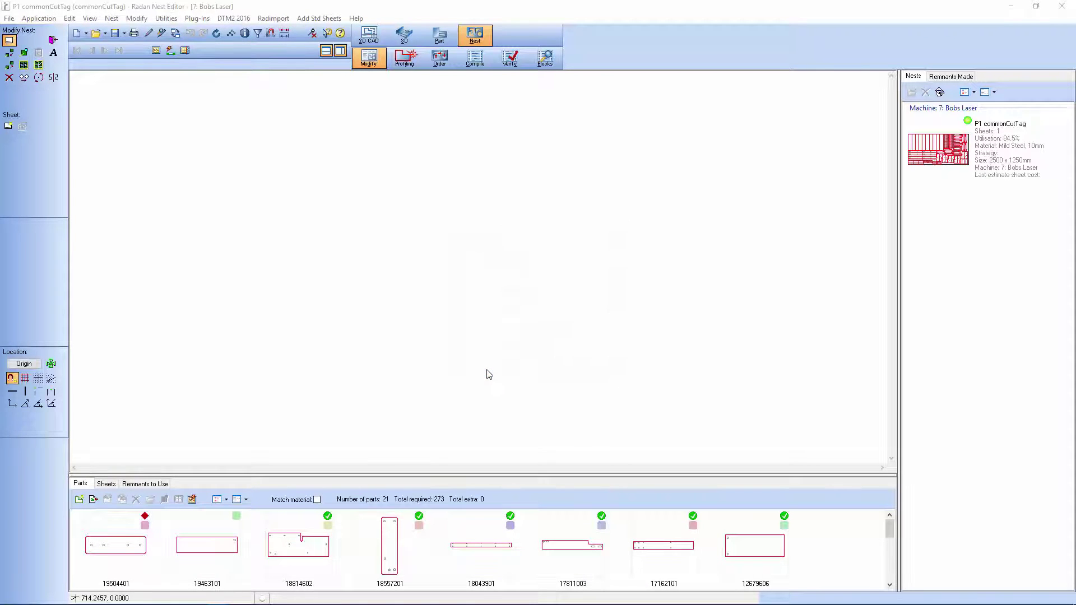
Examine the profiling of the item 2 parts in the nest, at their upper edge and along the shared cut lines.
middle_click_drag(320, 274, 441, 308)
scroll(216, 173, "up", 4)
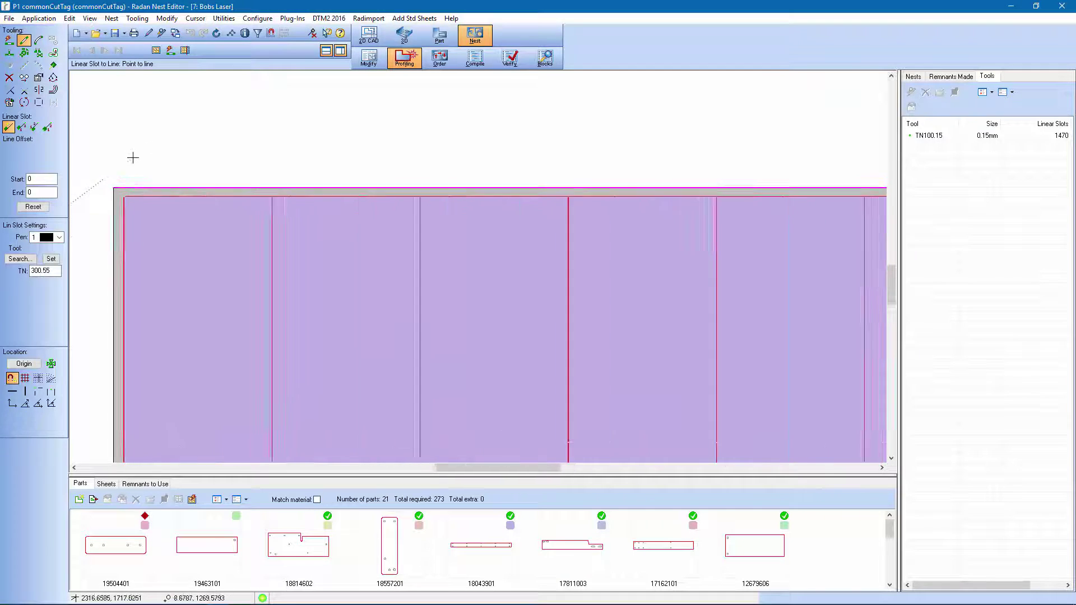
scroll(222, 202, "up", 5)
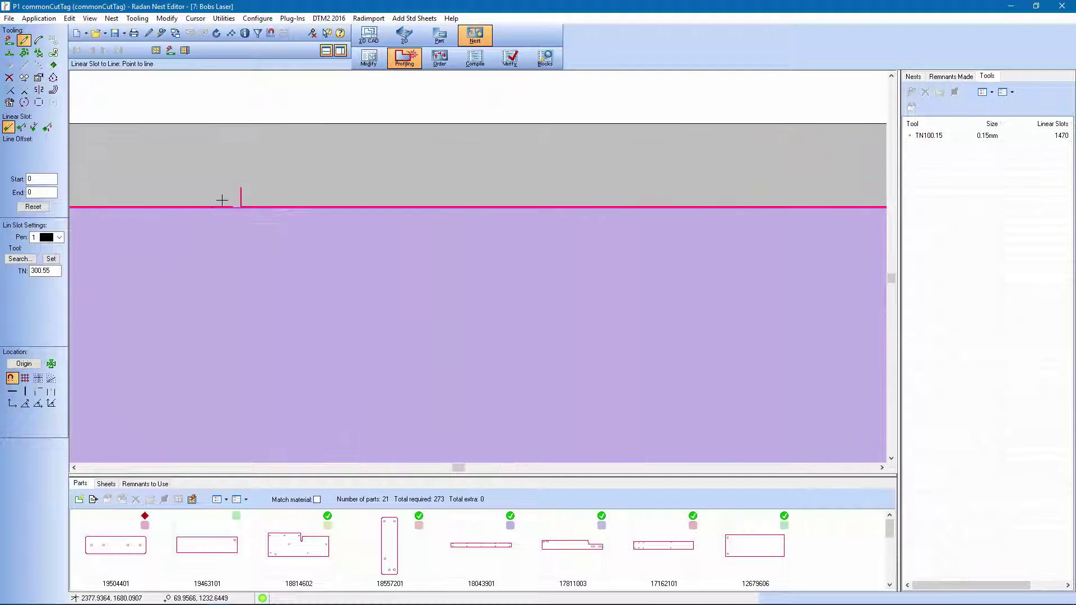
left_click_drag(451, 469, 505, 476)
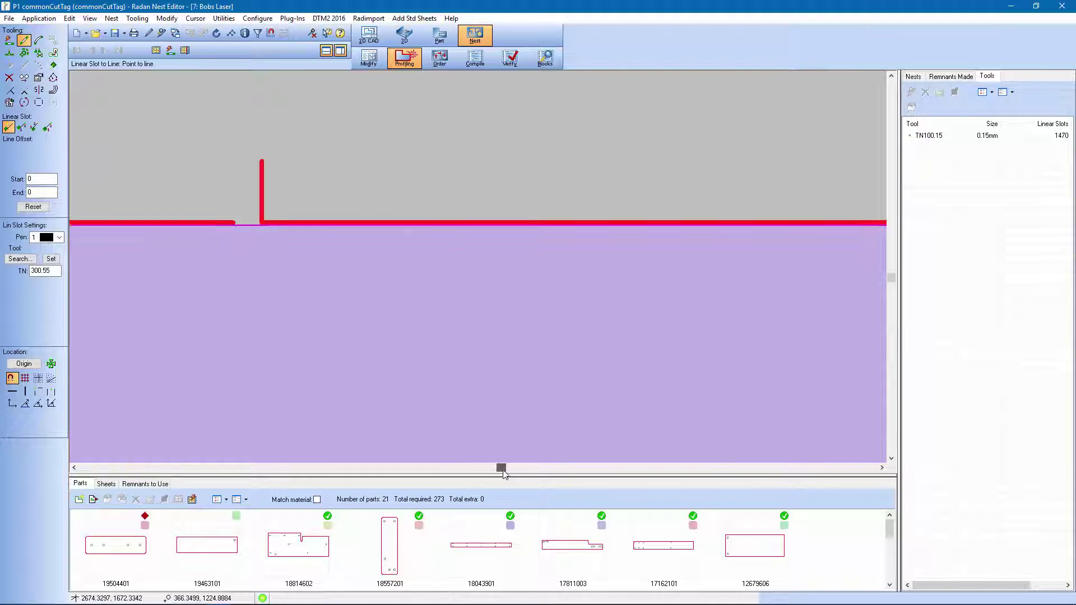
middle_click(424, 293)
middle_click_drag(310, 342, 353, 357)
middle_click_drag(377, 265, 487, 310)
middle_click_drag(629, 236, 812, 321)
middle_click(797, 323)
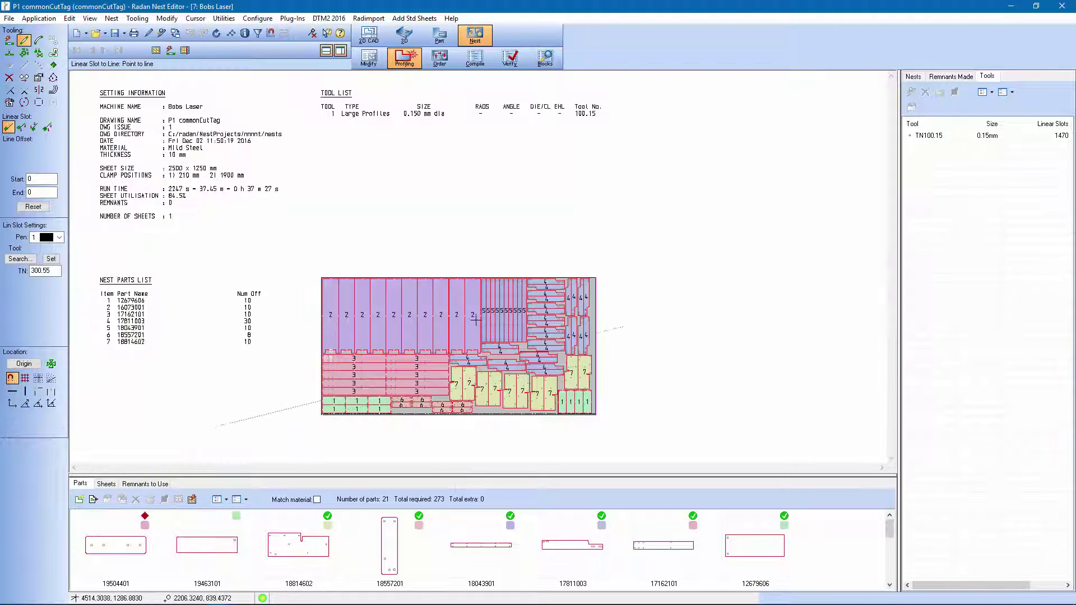
middle_click_drag(332, 308, 344, 322)
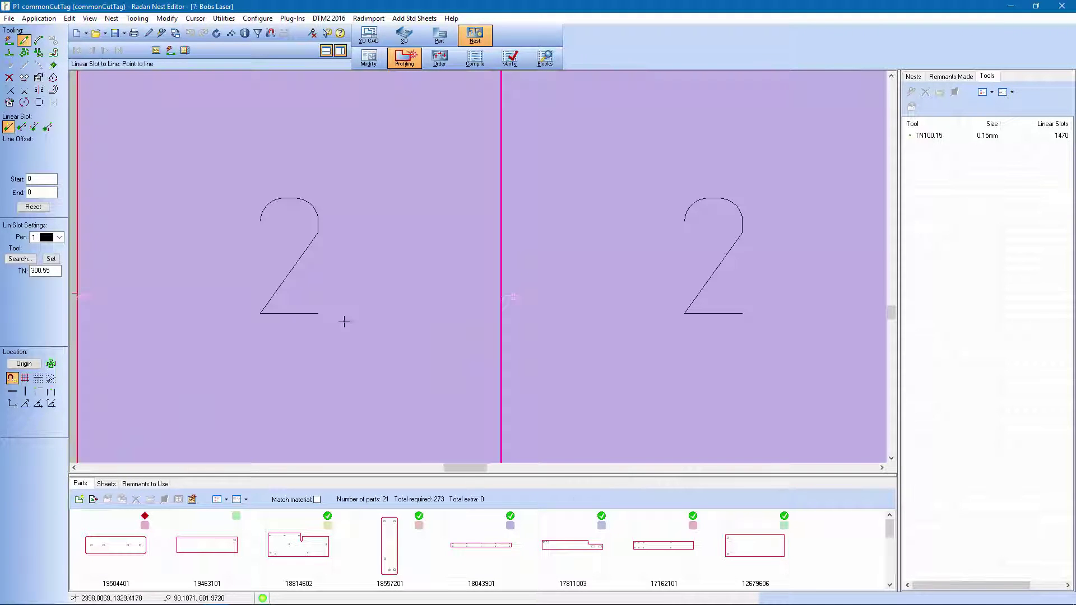
middle_click_drag(466, 272, 533, 314)
middle_click_drag(396, 207, 653, 363)
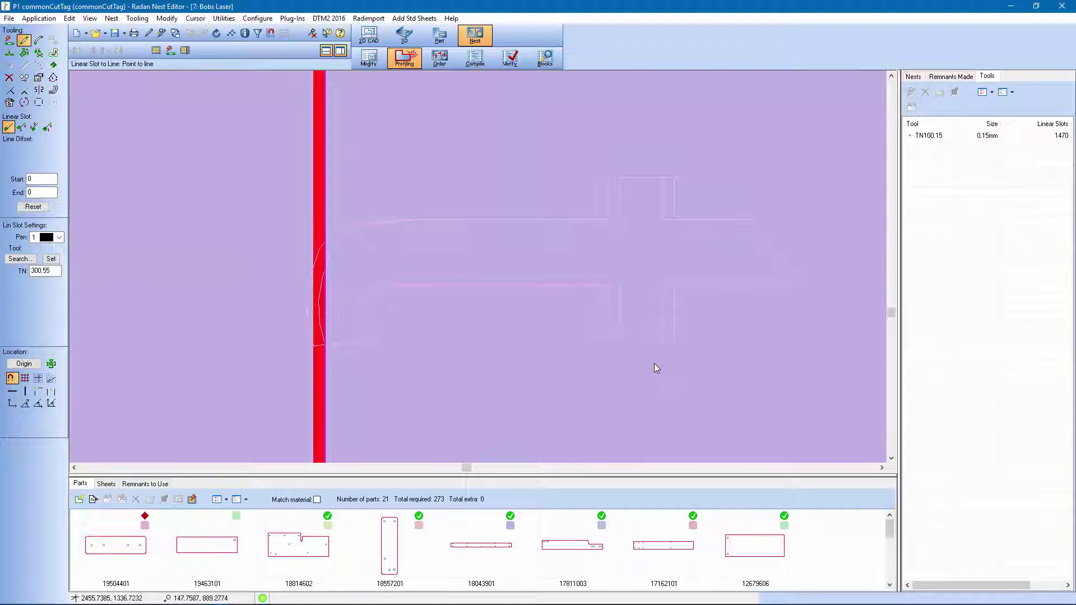
middle_click(651, 362)
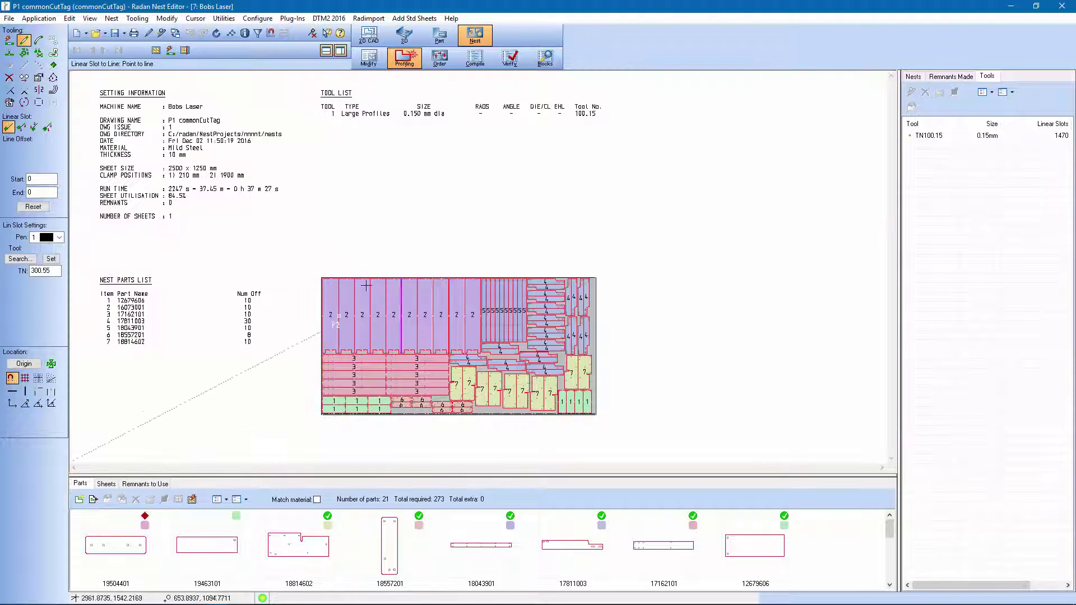
Start the Mid-Line Tag command with the tag lead-in turned off, keeping the settings dialog clear of the item 2 parts.
middle_click_drag(355, 304, 359, 306)
middle_click_drag(528, 399, 597, 422)
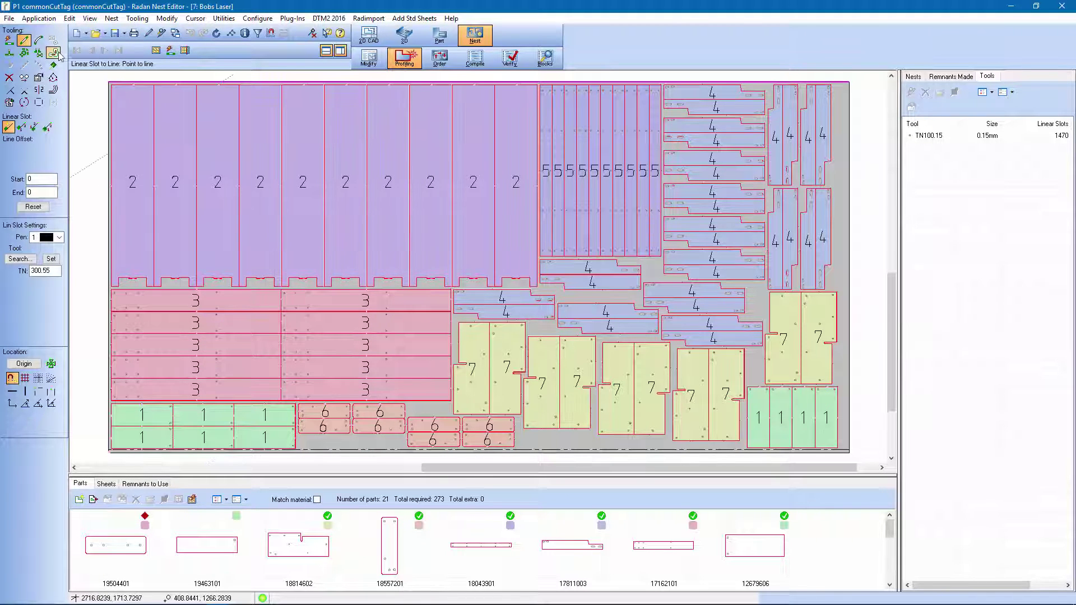
left_click(38, 53)
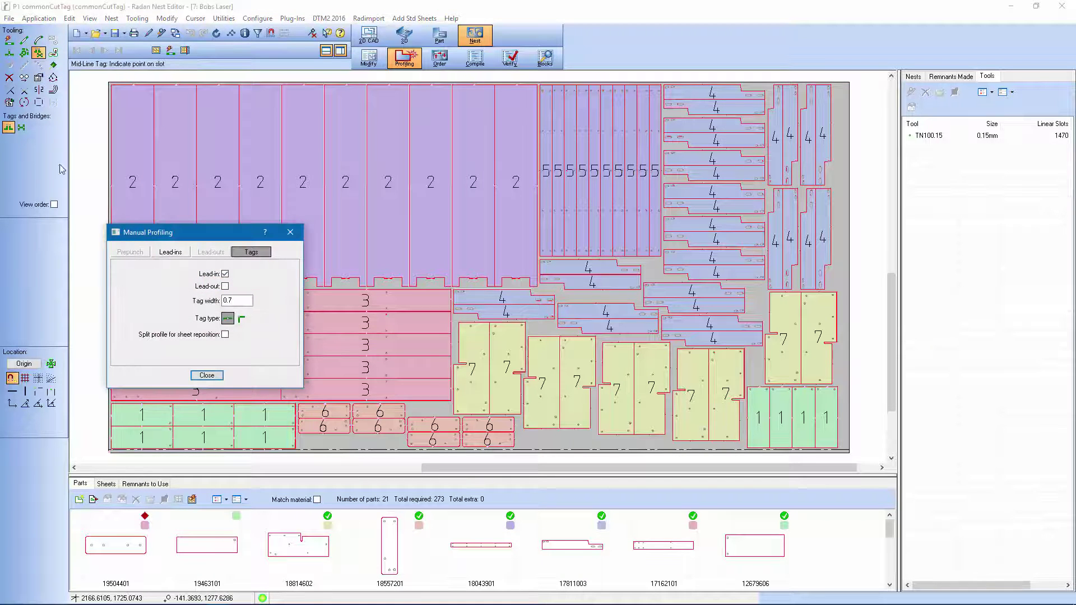
left_click(225, 274)
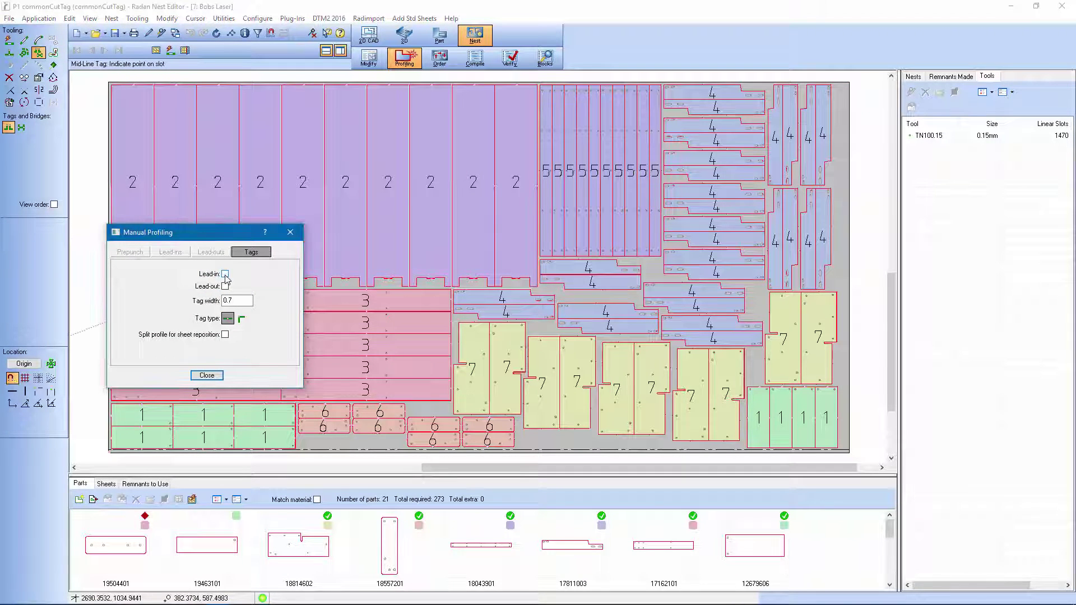
left_click_drag(205, 238, 689, 123)
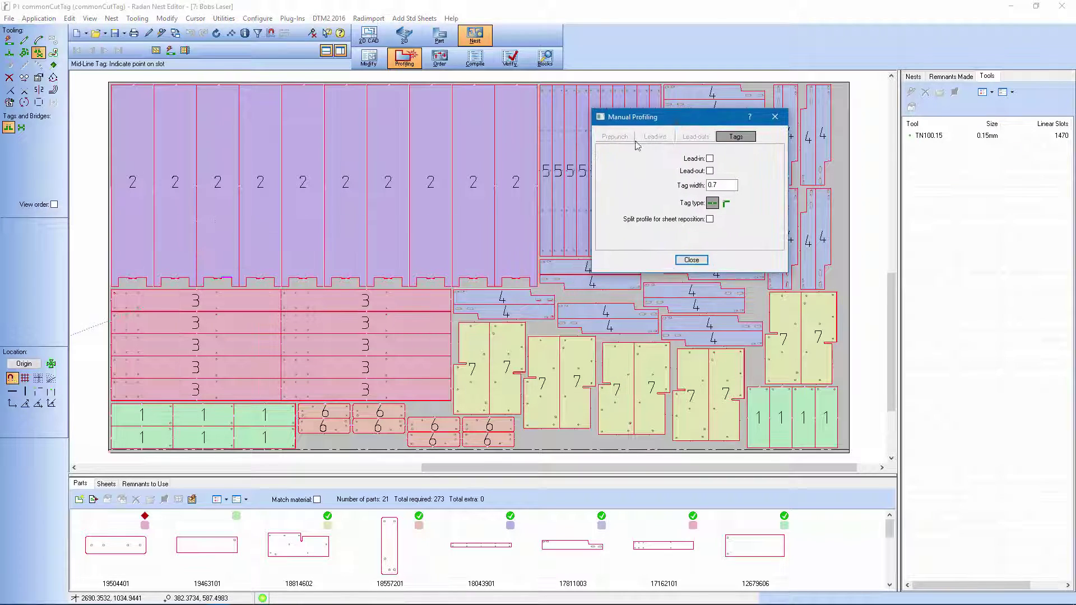
Place a 0.7 wide tag midway along each of the nine shared cut lines between the item 2 parts and inspect one.
left_click(149, 183)
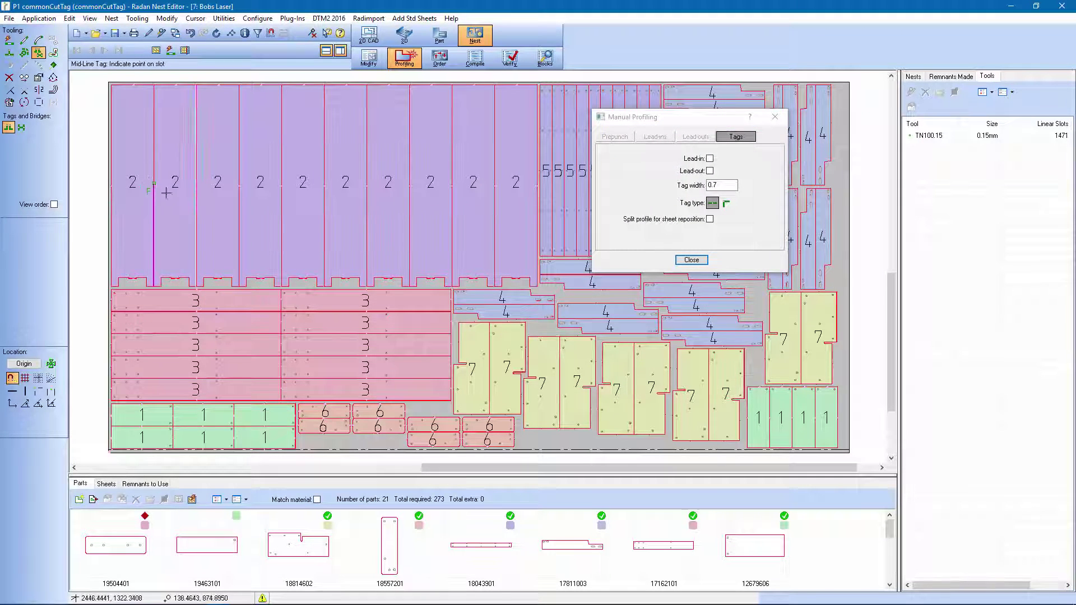
left_click(195, 183)
left_click(238, 188)
left_click(282, 185)
left_click(324, 185)
left_click(368, 190)
left_click(427, 186)
left_click(451, 188)
left_click(497, 186)
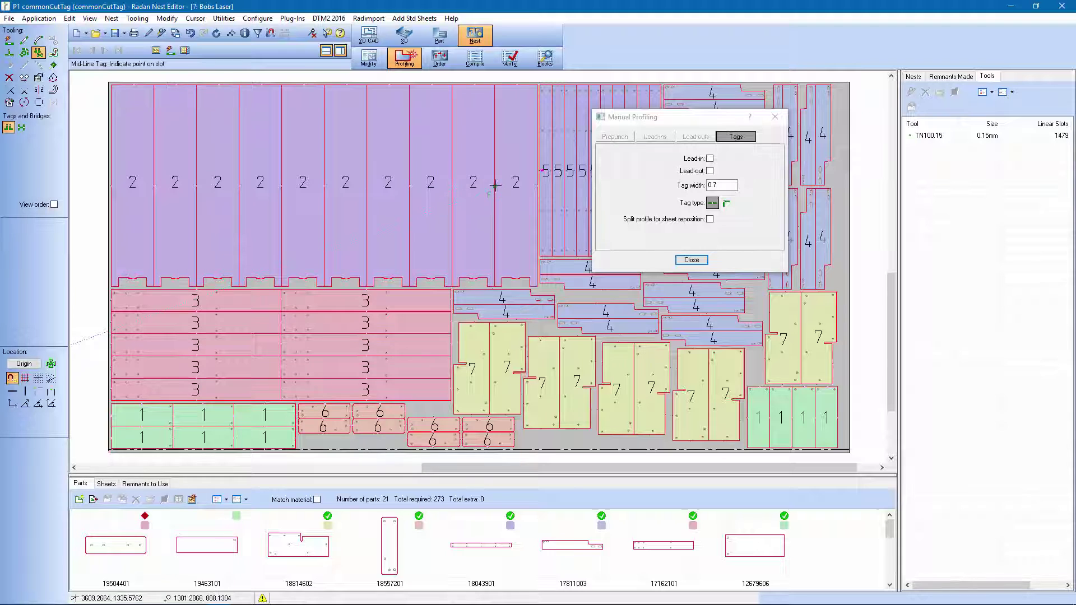
middle_click_drag(127, 173, 196, 204)
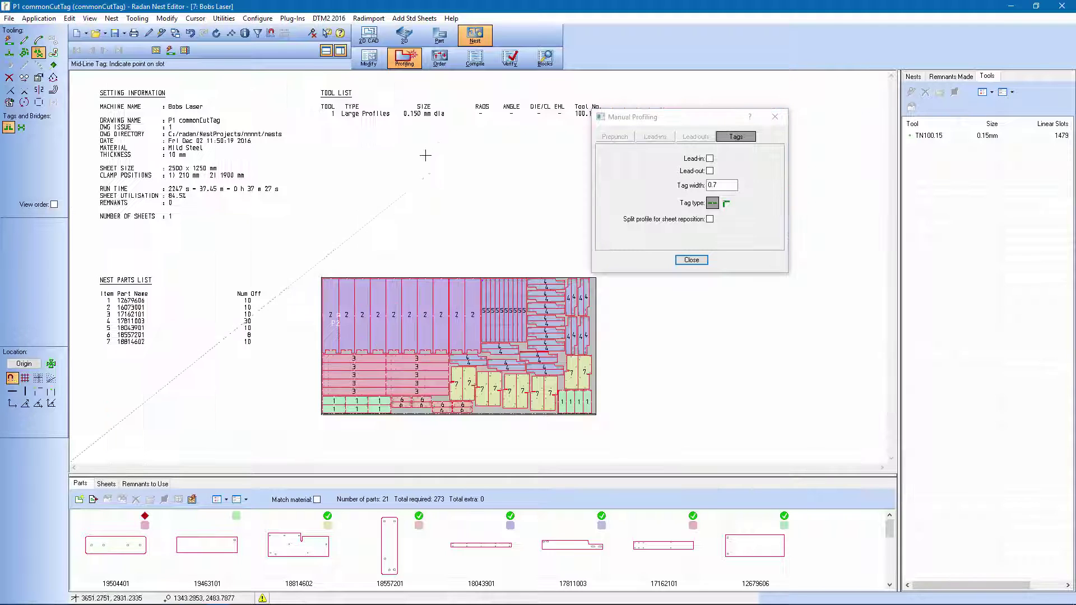
middle_click_drag(328, 310, 342, 319)
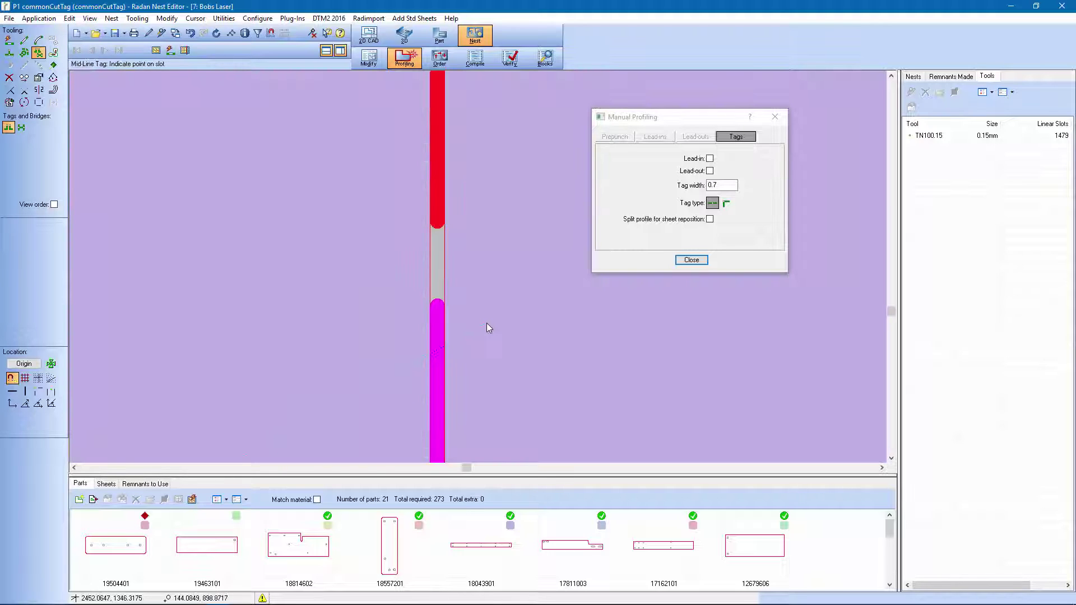
middle_click(486, 323)
Add mid-line tags to the shared cut lines of four item 4 part pairs in the middle of the sheet.
scroll(559, 370, "up", 5)
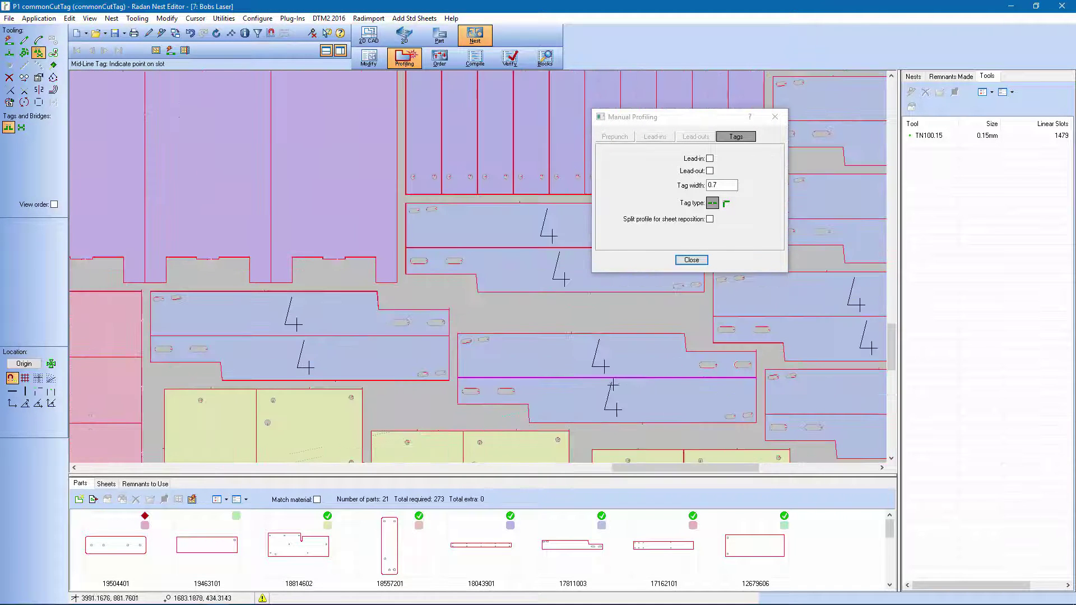
left_click(612, 384)
left_click(297, 335)
left_click(866, 314)
left_click(547, 247)
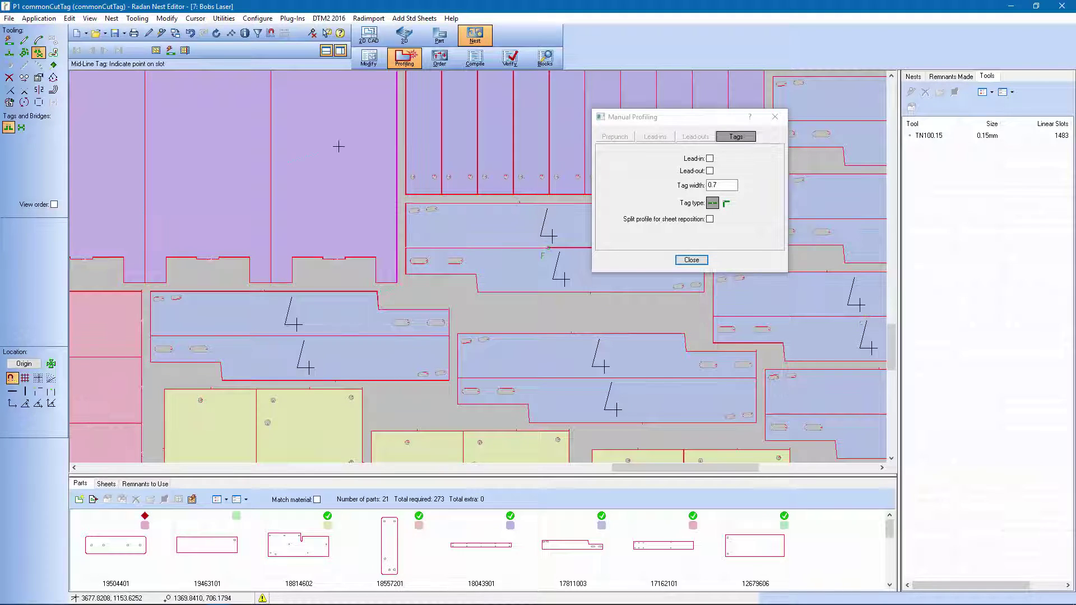
Go to Order mode and automatically order the entire sheet with the laser normal style.
scroll(338, 146, "down", 3)
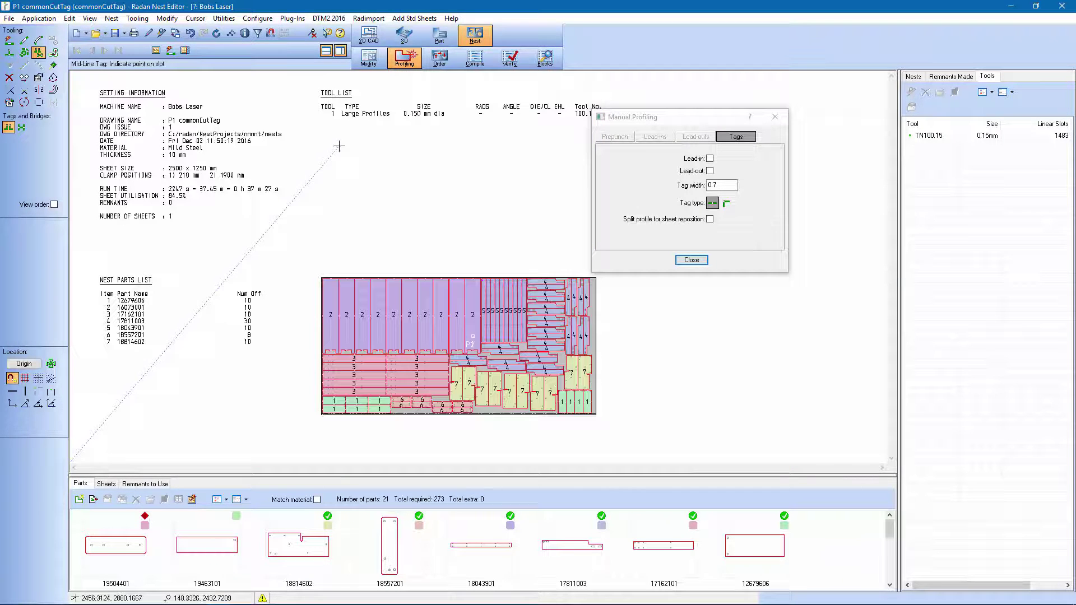
left_click(439, 59)
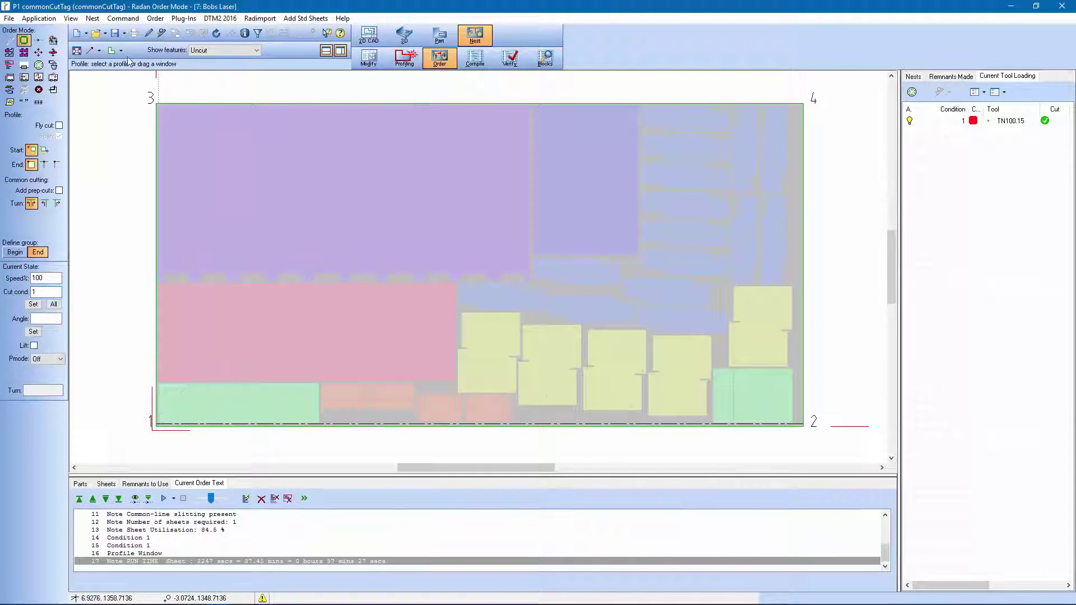
left_click(53, 40)
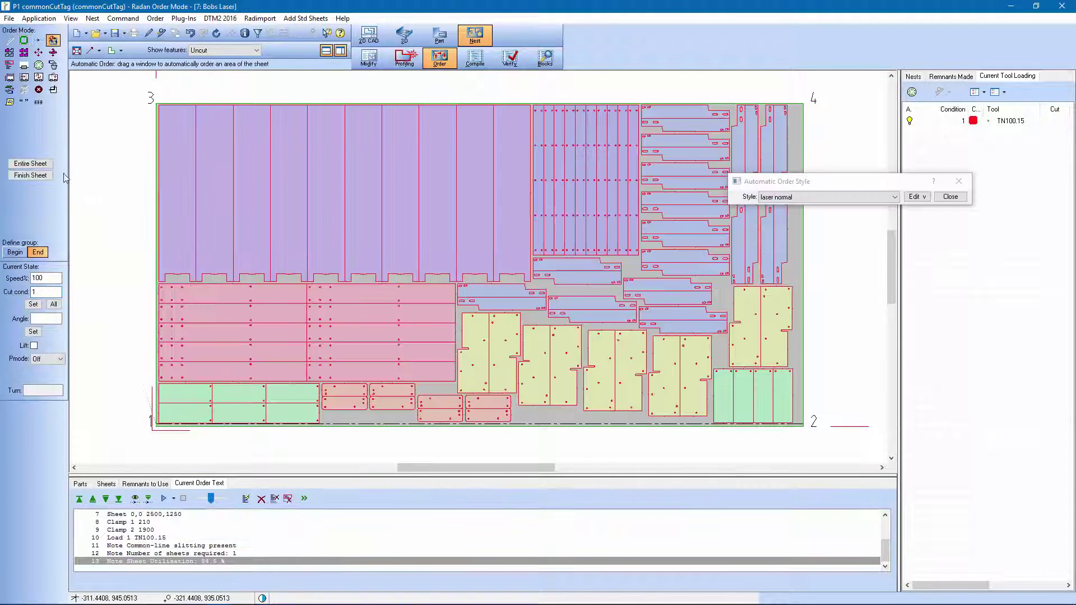
Play the cutting simulation from the start of the order and raise its speed to x 32.
left_click(79, 498)
left_click(164, 498)
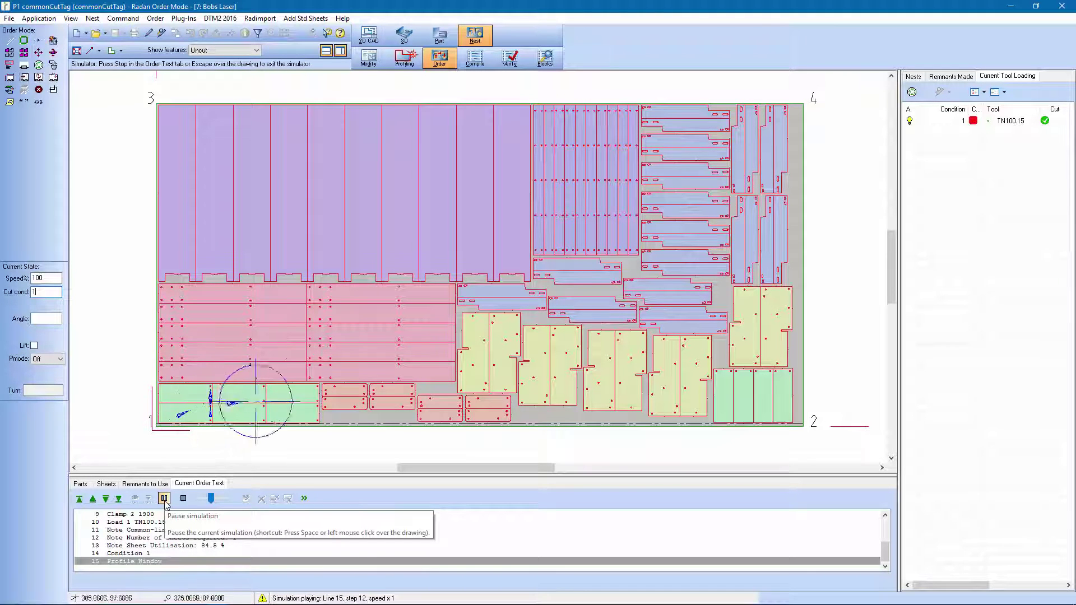
left_click_drag(211, 498, 226, 498)
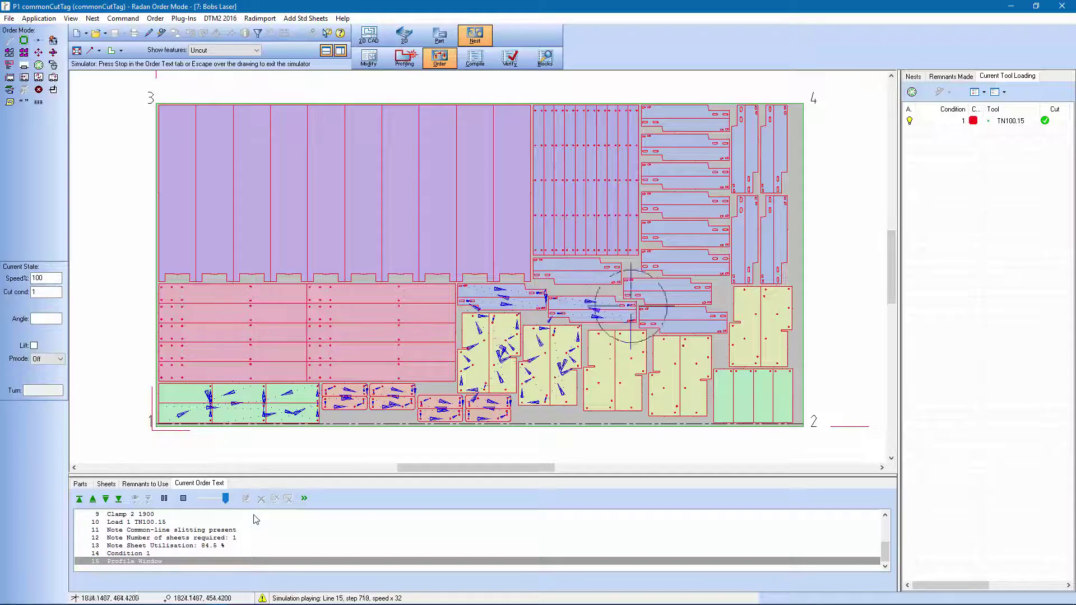